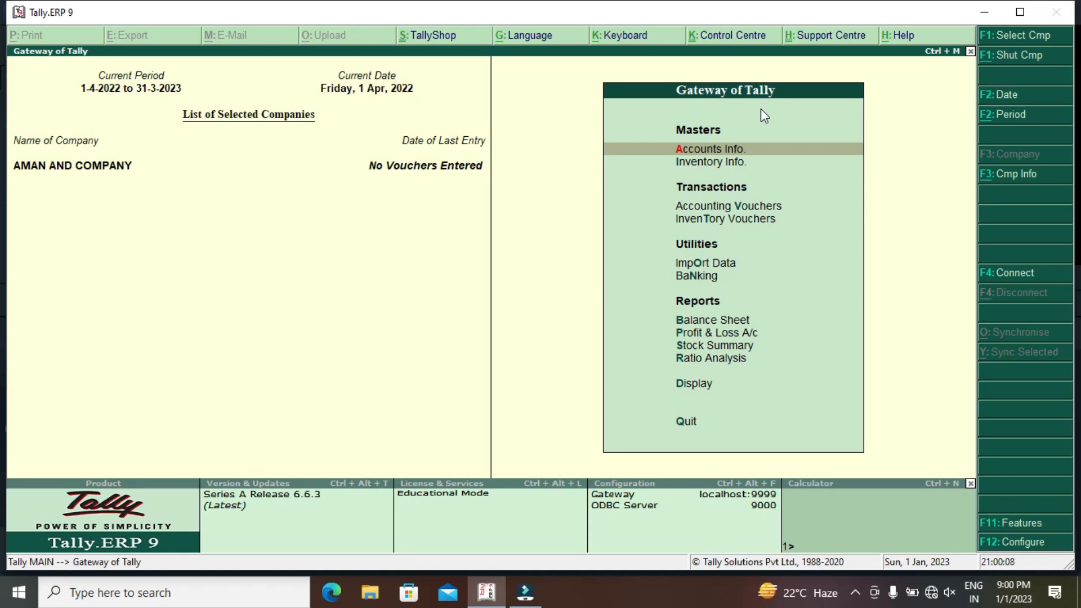
Step: Enable tracking numbers for delivery and receipt notes in the company's inventory features
{"action": "key", "text": "F11"}
{"action": "key", "text": "F2"}
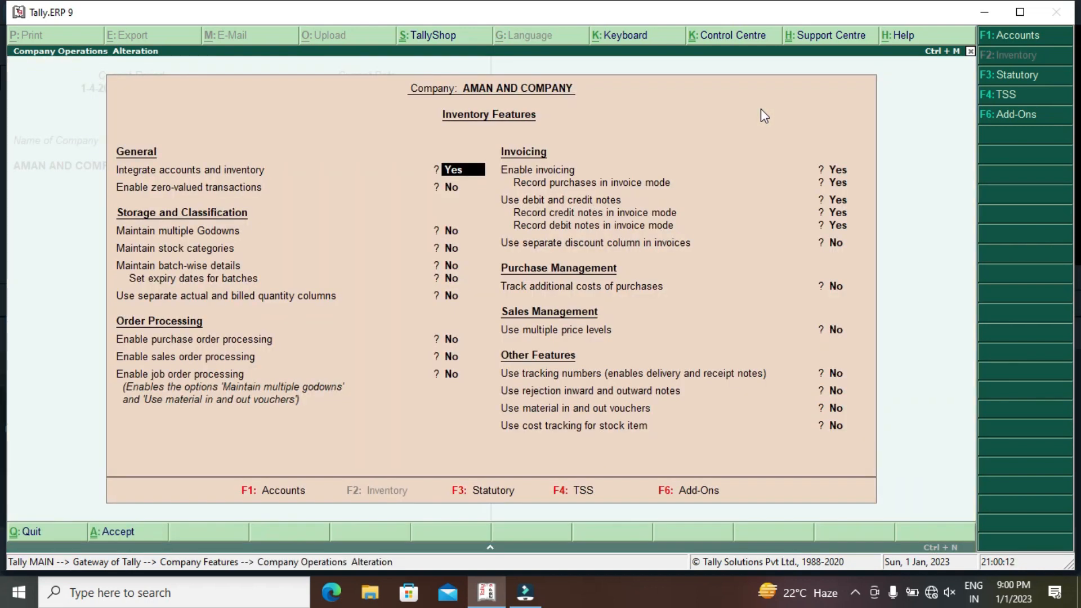
{"action": "key", "text": "Return"}
{"action": "key", "text": "Return"}
{"action": "key", "text": "Return"}
{"action": "key", "text": "Return"}
{"action": "key", "text": "Return"}
{"action": "key", "text": "Return"}
{"action": "key", "text": "Return"}
{"action": "key", "text": "Return"}
{"action": "key", "text": "Return"}
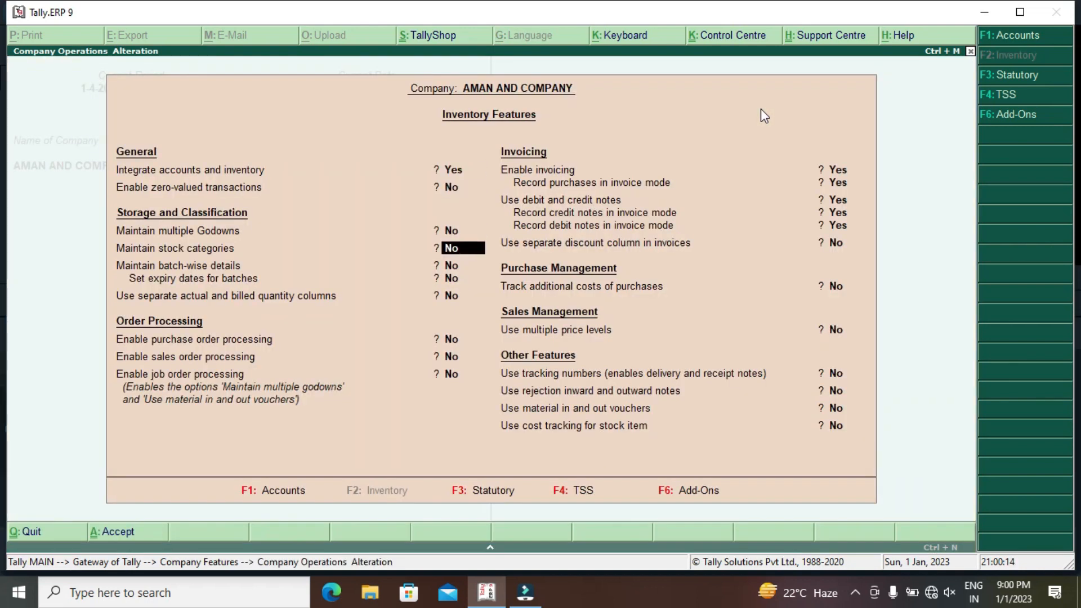
{"action": "key", "text": "Return"}
{"action": "key", "text": "Return"}
{"action": "key", "text": "Return"}
{"action": "key", "text": "Return"}
{"action": "key", "text": "Return"}
{"action": "key", "text": "Return"}
{"action": "key", "text": "Return"}
{"action": "key", "text": "Return"}
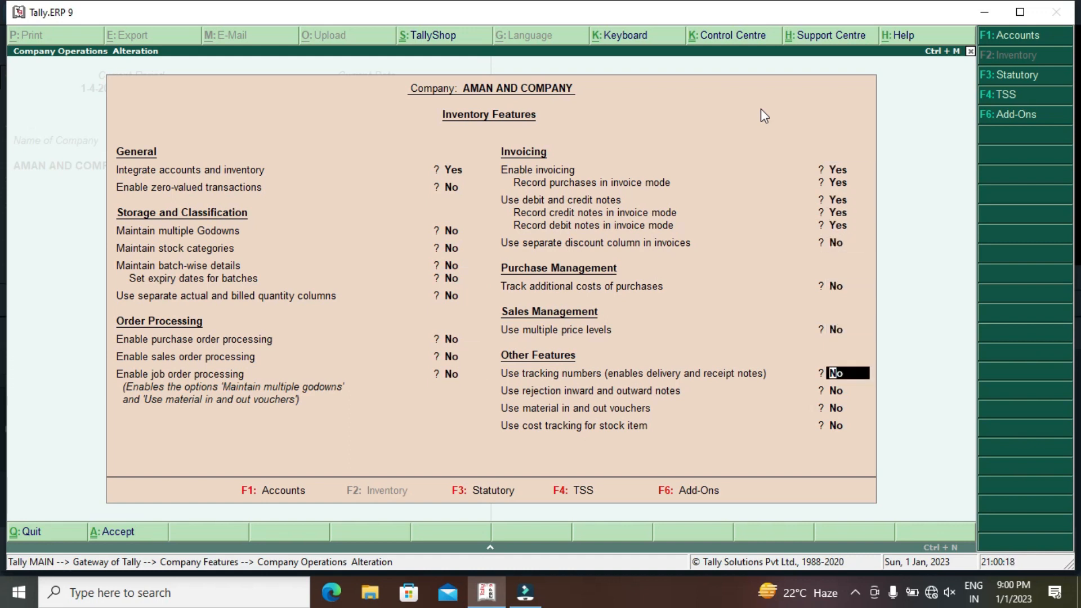
{"action": "type", "text": "y"}
{"action": "key", "text": "Return"}
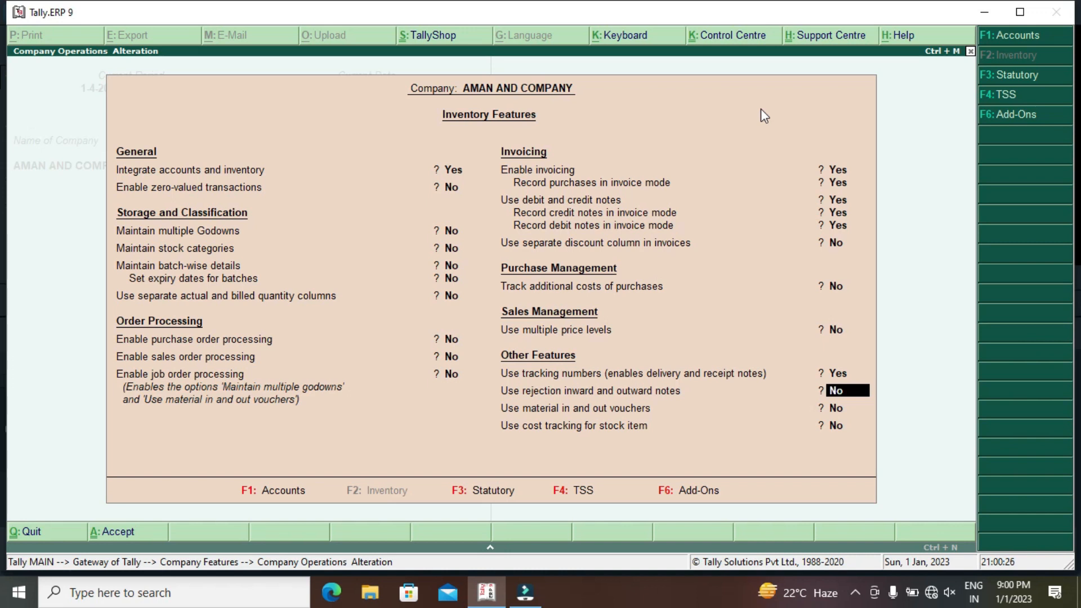
Step: Enable rejection inward and outward notes and save the inventory features
{"action": "type", "text": "y"}
{"action": "key", "text": "Return"}
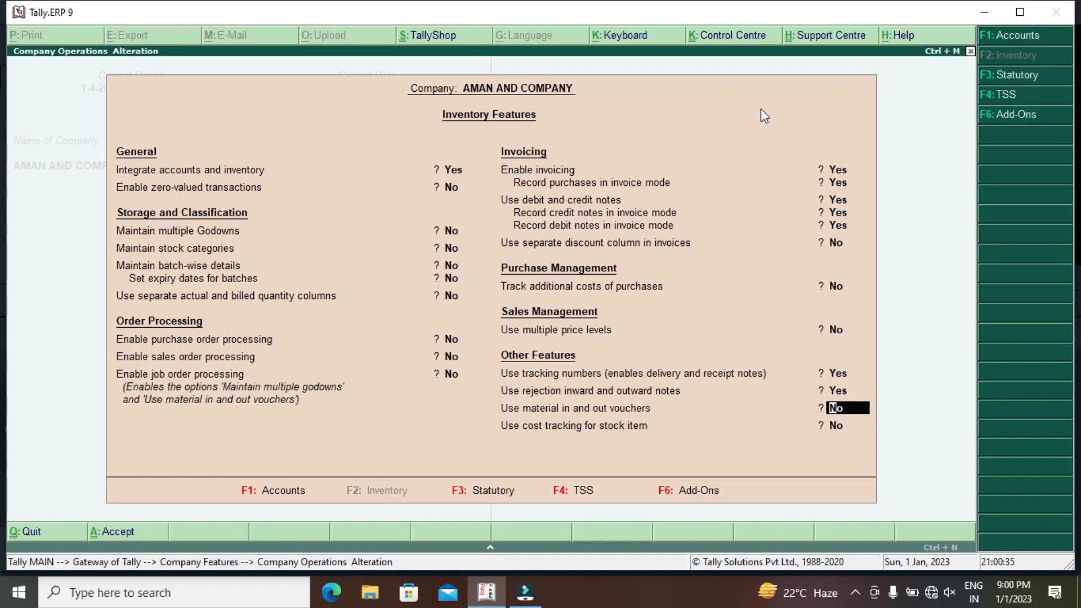
{"action": "key", "text": "ctrl+a"}
{"action": "key", "text": "Escape"}
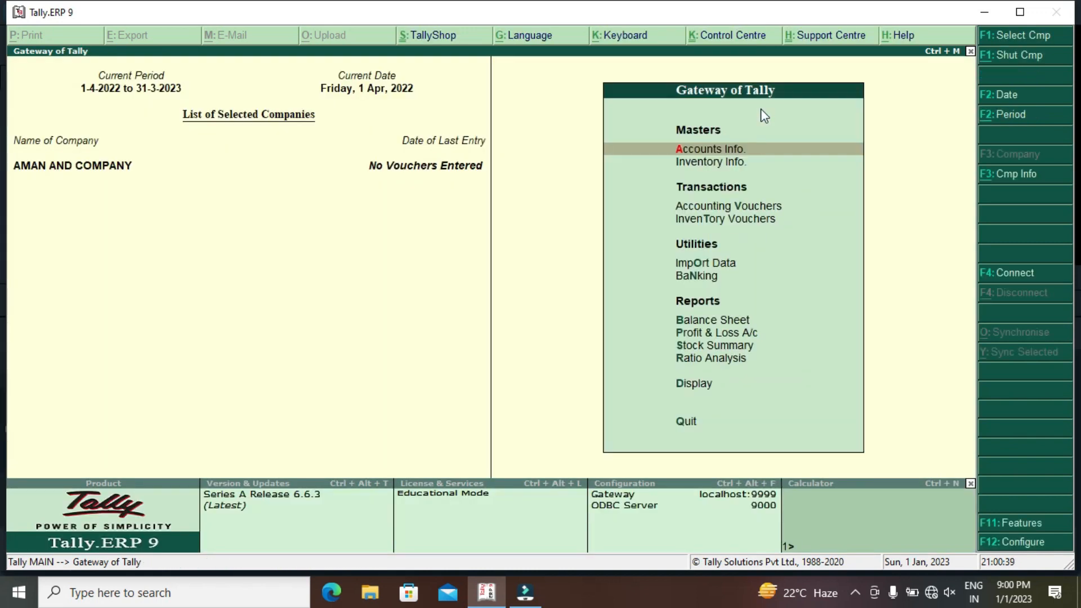
Step: Start a new Receipt Note inventory voucher
{"action": "key", "text": "Down"}
{"action": "key", "text": "Down"}
{"action": "key", "text": "Down"}
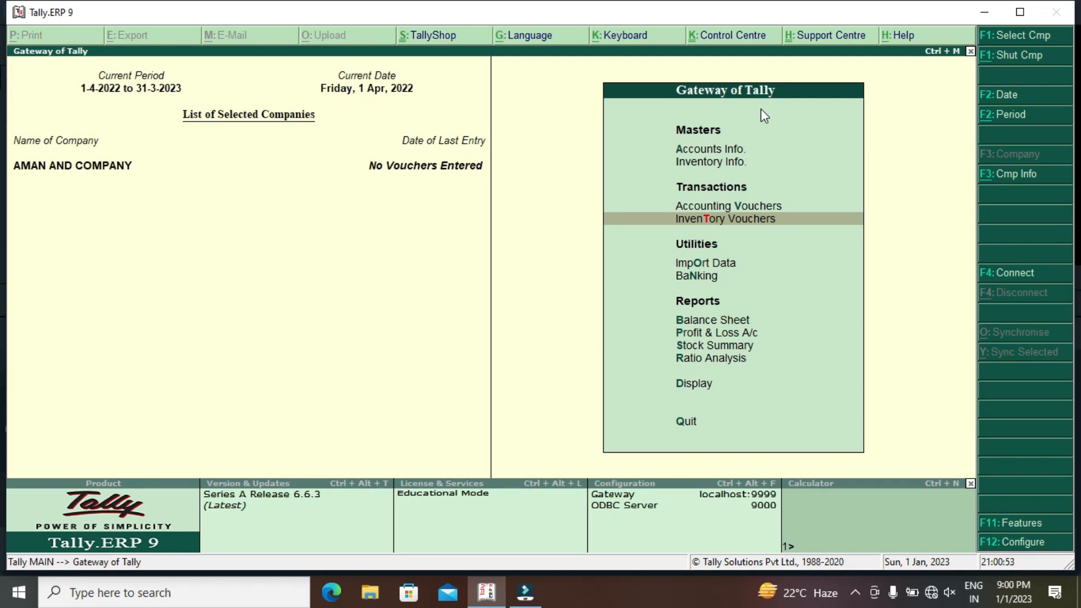
{"action": "key", "text": "Up"}
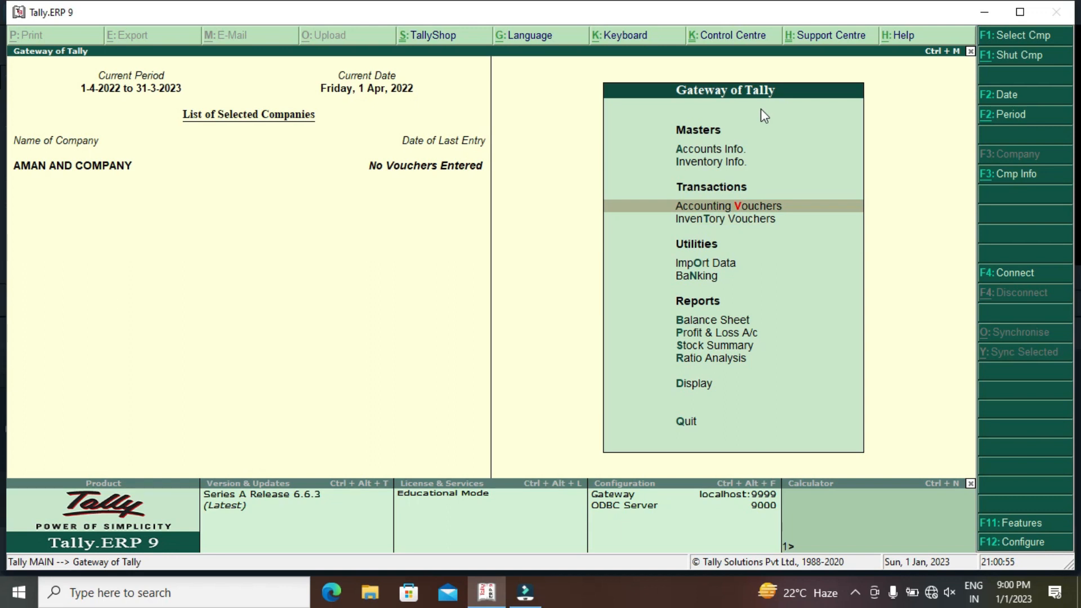
{"action": "key", "text": "Down"}
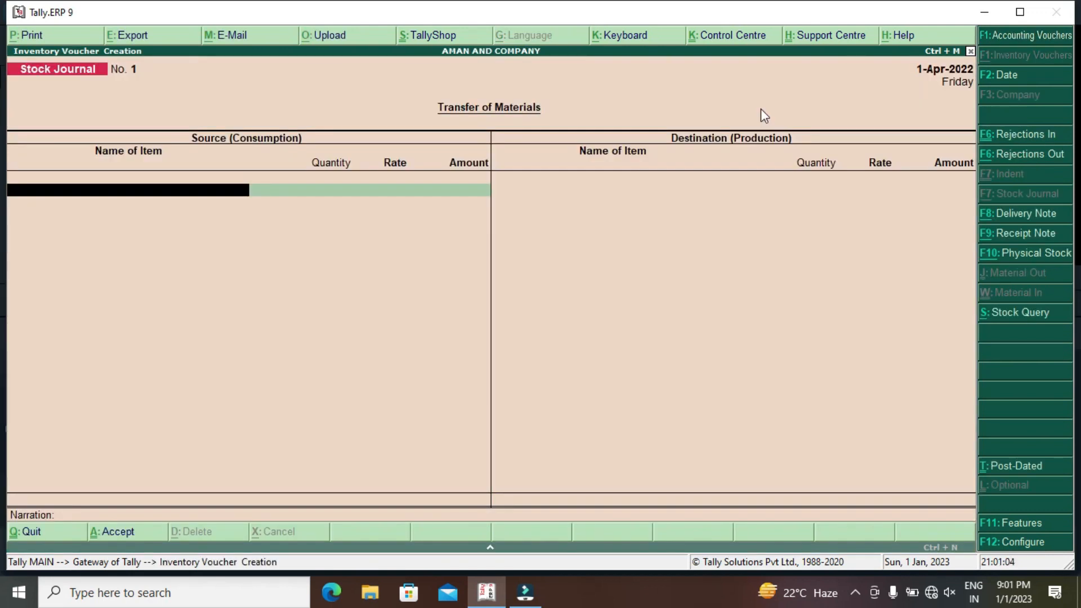
{"action": "left_click", "coordinate": [1036, 238]}
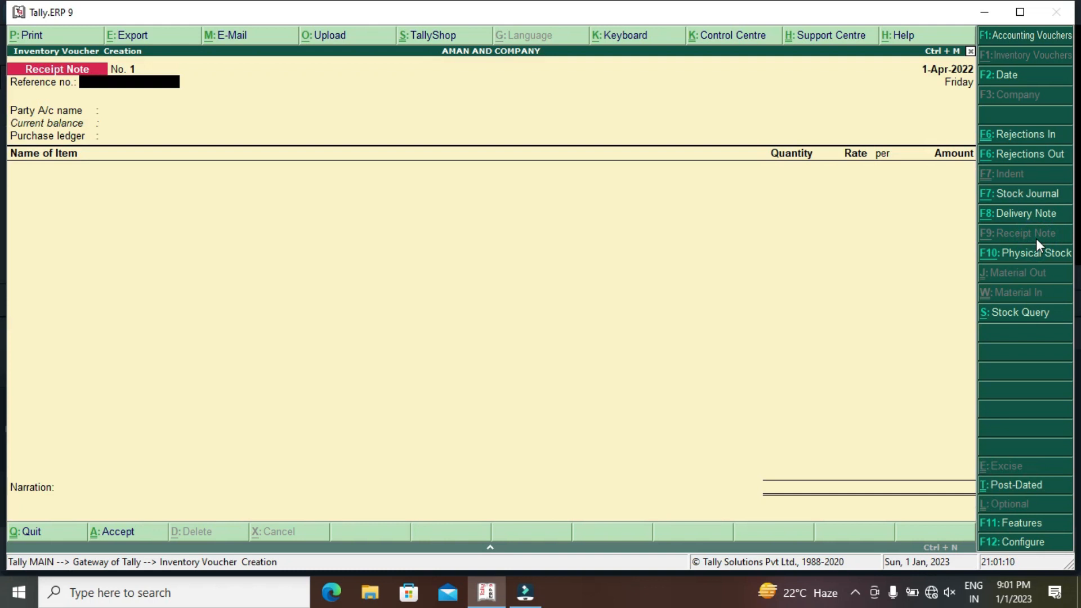
Step: Set the receipt note's party account to Ram and Company, accept the supplier details, and choose the Purchase ledger
{"action": "key", "text": "Return"}
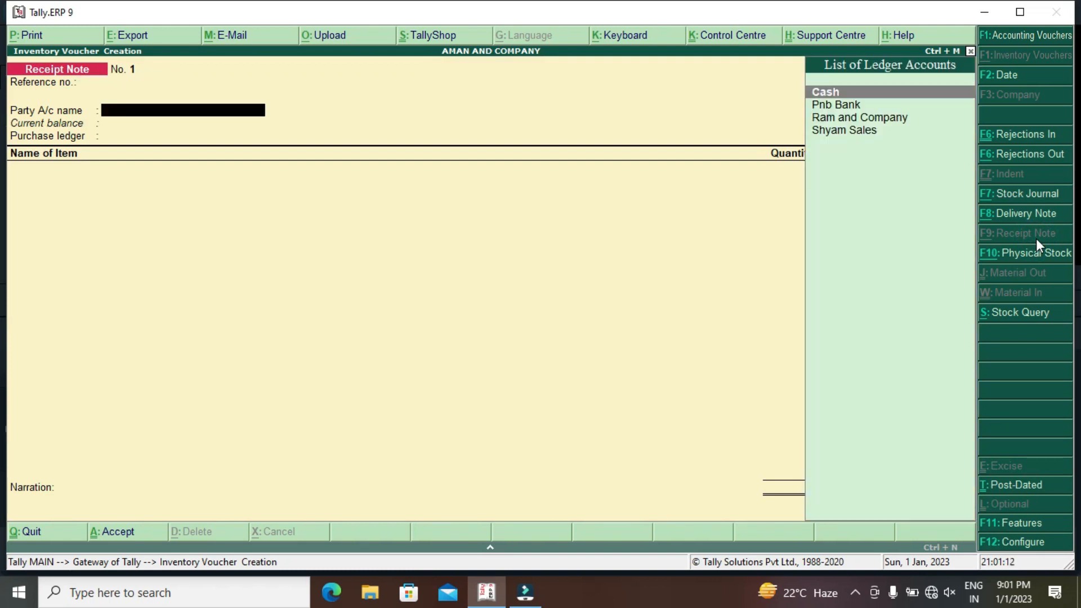
{"action": "key", "text": "Down"}
{"action": "key", "text": "Down"}
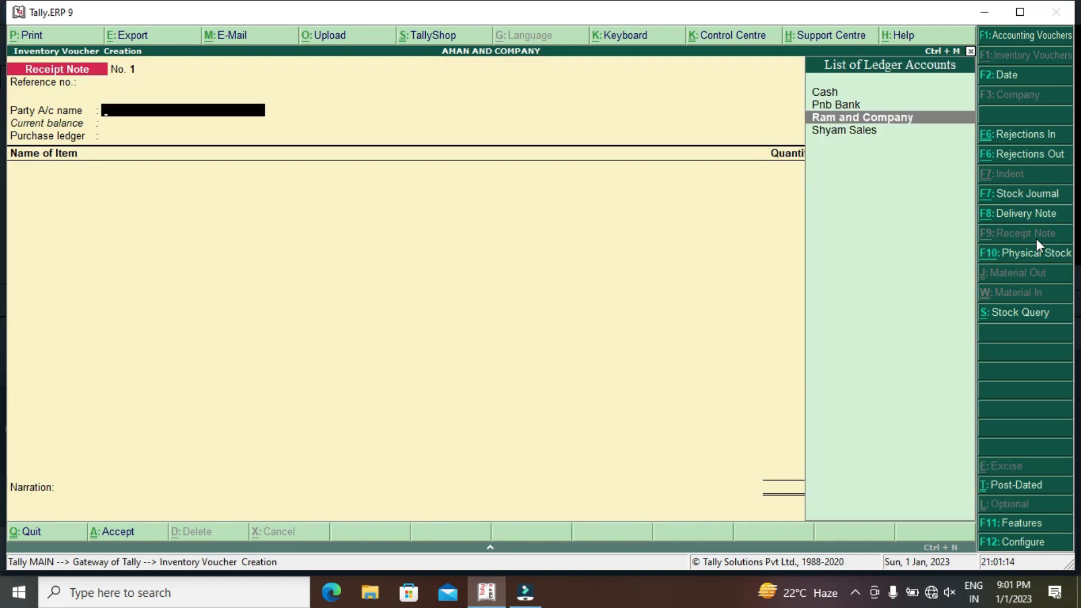
{"action": "key", "text": "Return"}
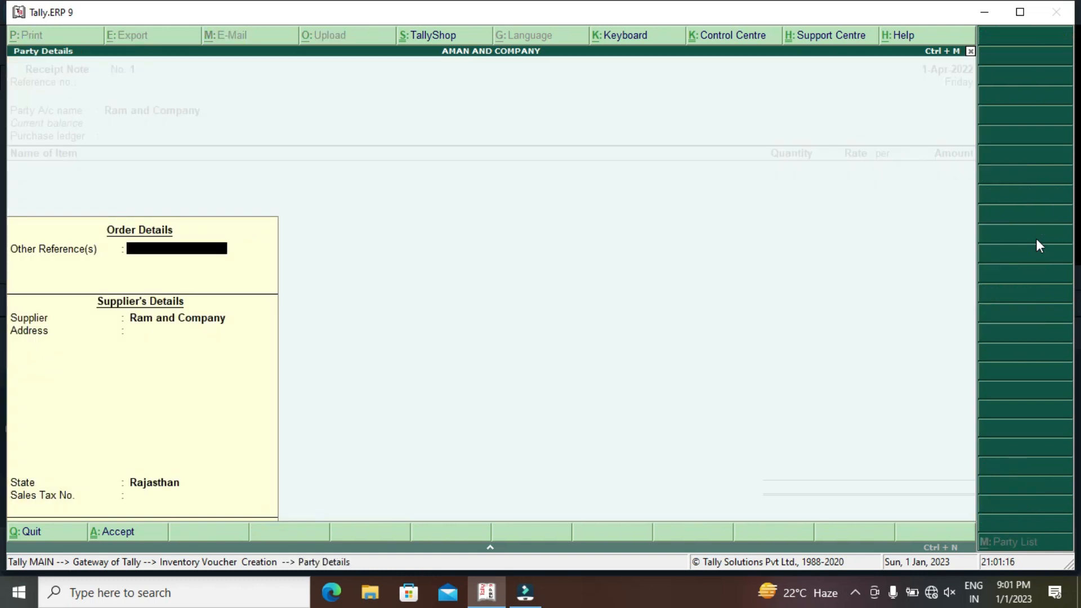
{"action": "key", "text": "Return"}
{"action": "key", "text": "Return"}
{"action": "key", "text": "Return"}
{"action": "key", "text": "Return"}
{"action": "key", "text": "Return"}
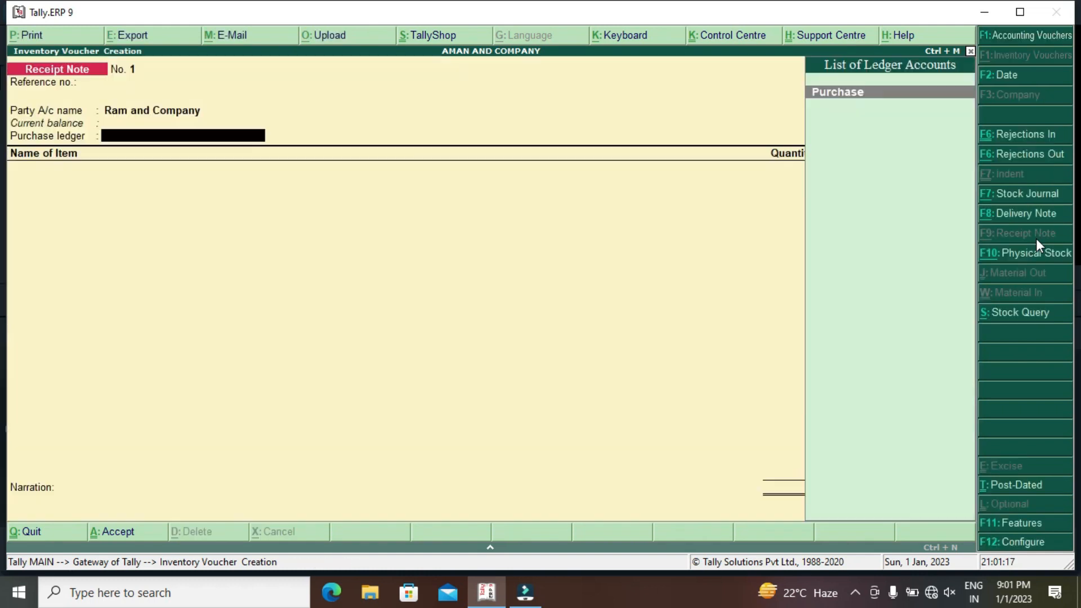
{"action": "key", "text": "Return"}
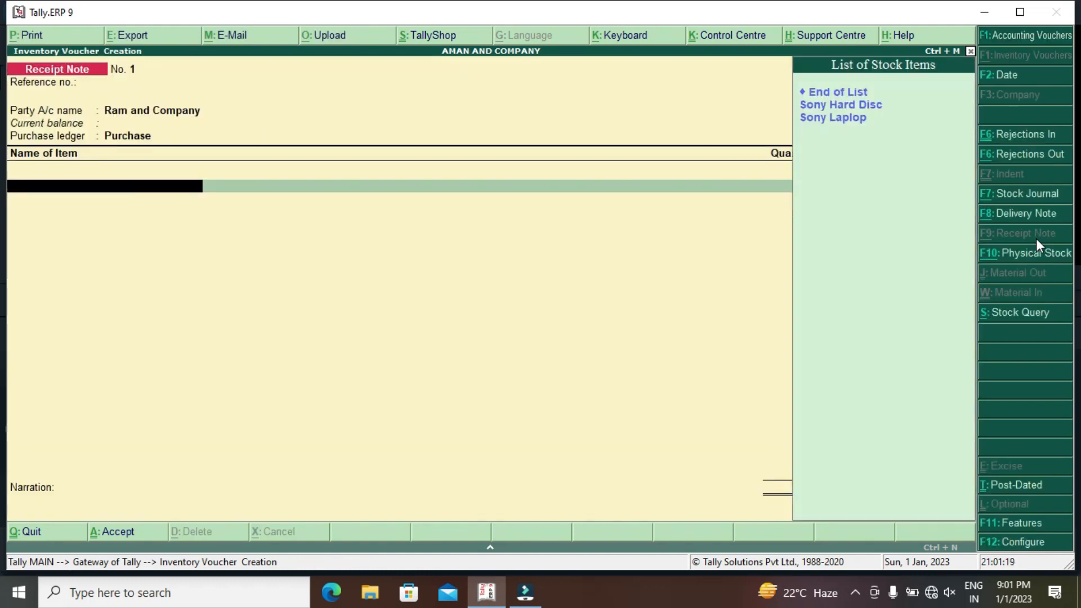
Step: Add the item Sony Hard Disc to the receipt note under the new tracking number T 20
{"action": "key", "text": "Down"}
{"action": "key", "text": "Return"}
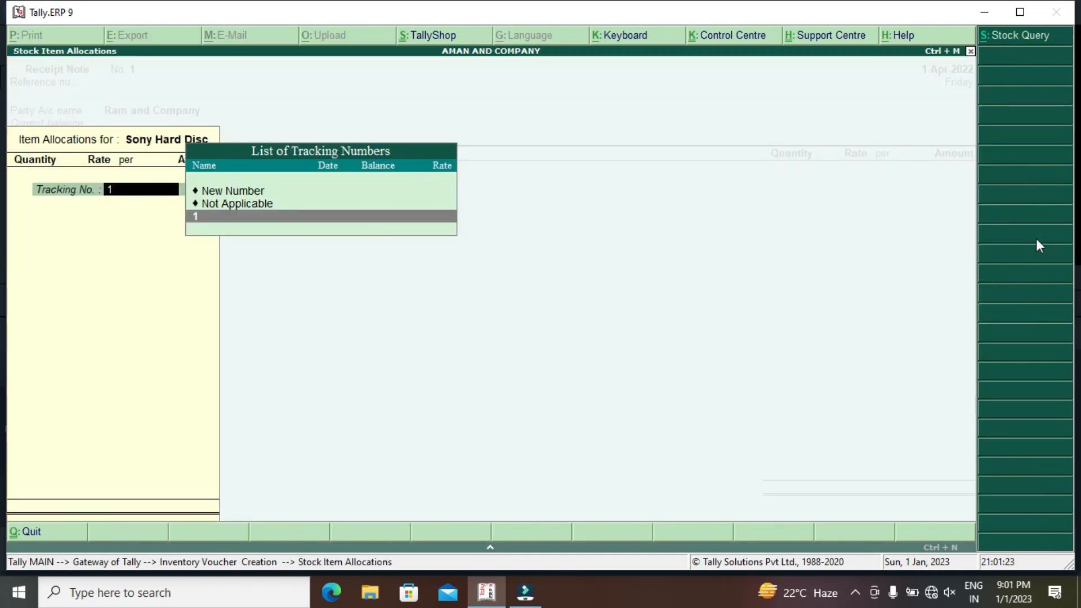
{"action": "key", "text": "Up"}
{"action": "key", "text": "Up"}
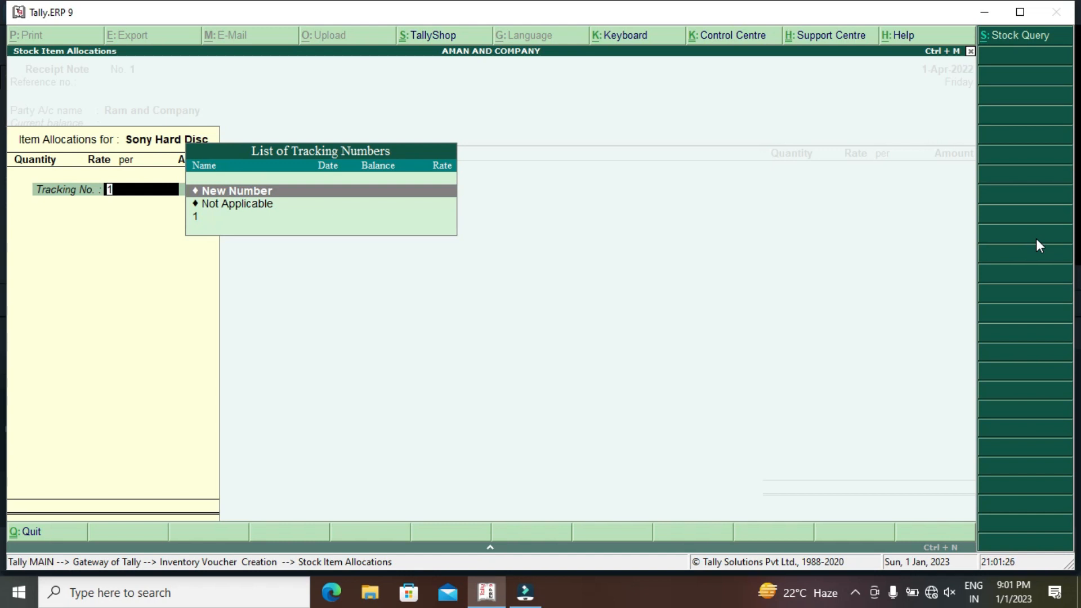
{"action": "key", "text": "Return"}
{"action": "type", "text": "T"}
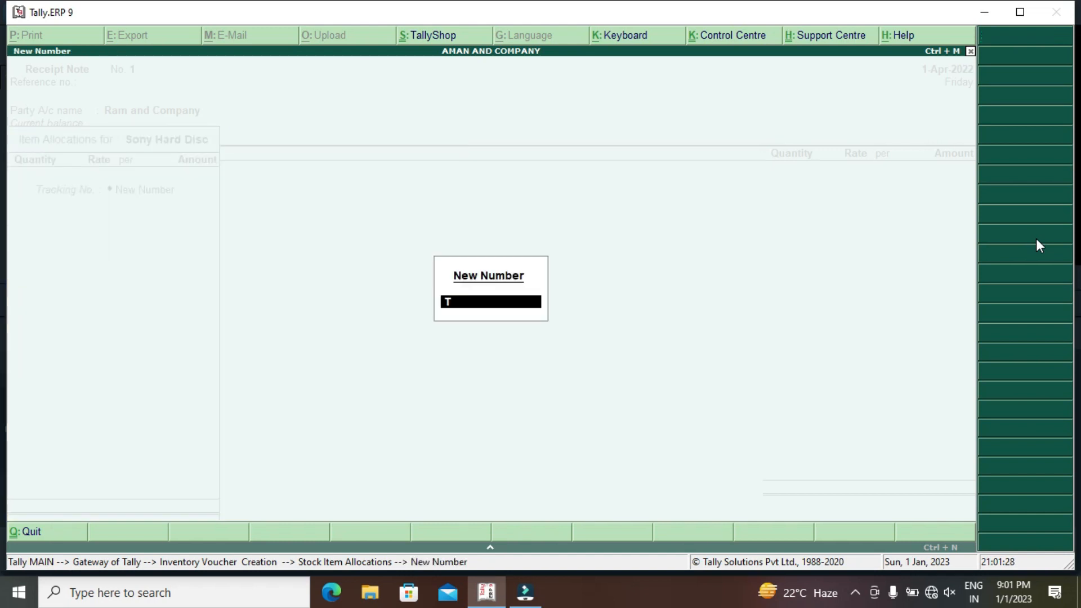
{"action": "type", "text": " 20"}
{"action": "key", "text": "Return"}
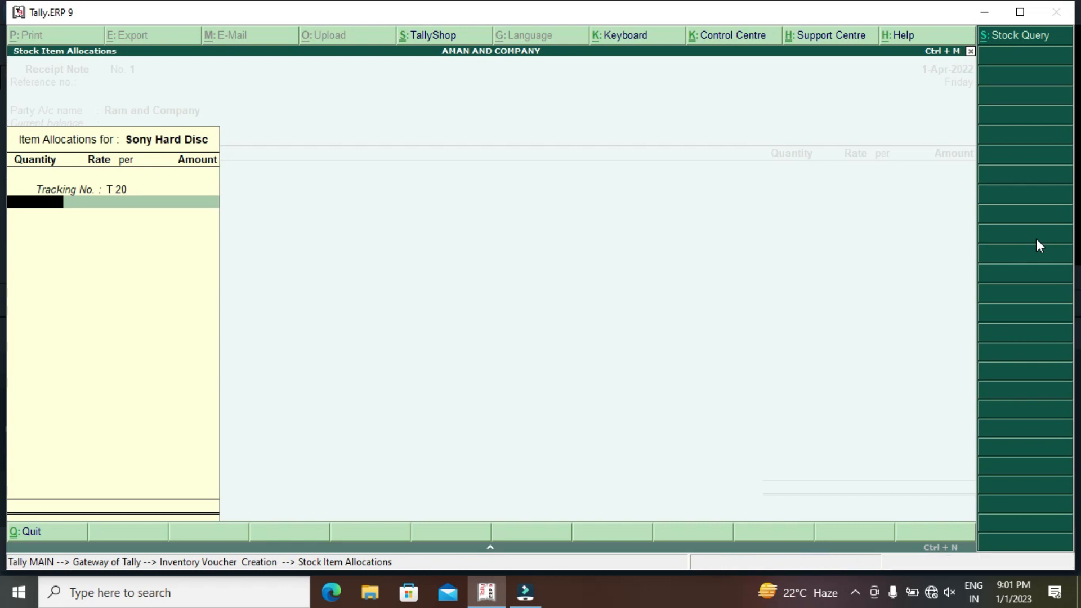
Step: Enter a quantity of 100 nos at a rate of 2,500 for Sony Hard Disc and finish its allocation
{"action": "type", "text": "00"}
{"action": "key", "text": "Return"}
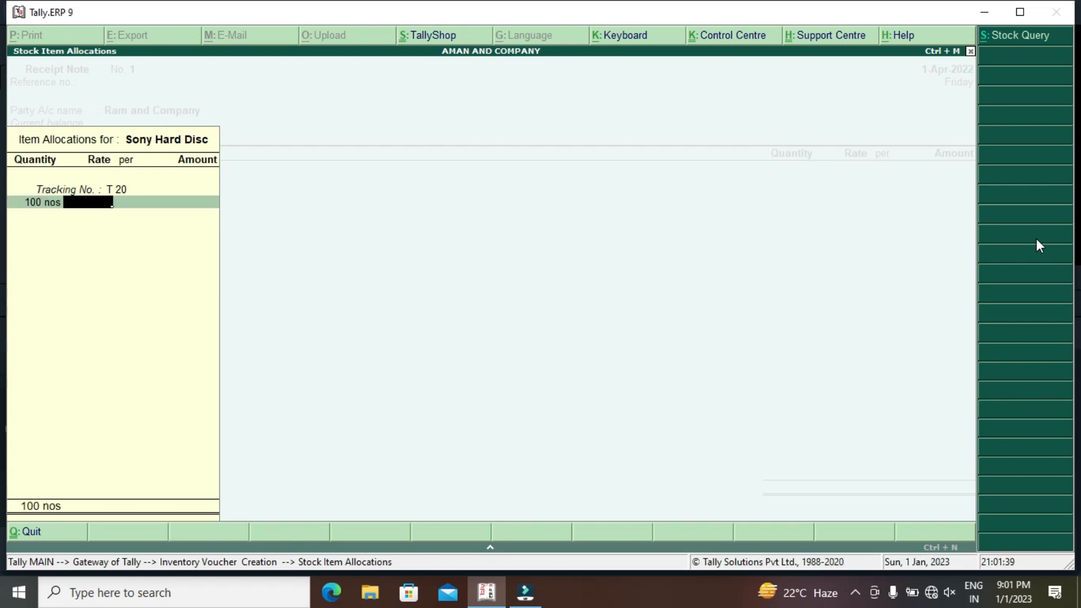
{"action": "type", "text": "2500"}
{"action": "key", "text": "Return"}
{"action": "key", "text": "Return"}
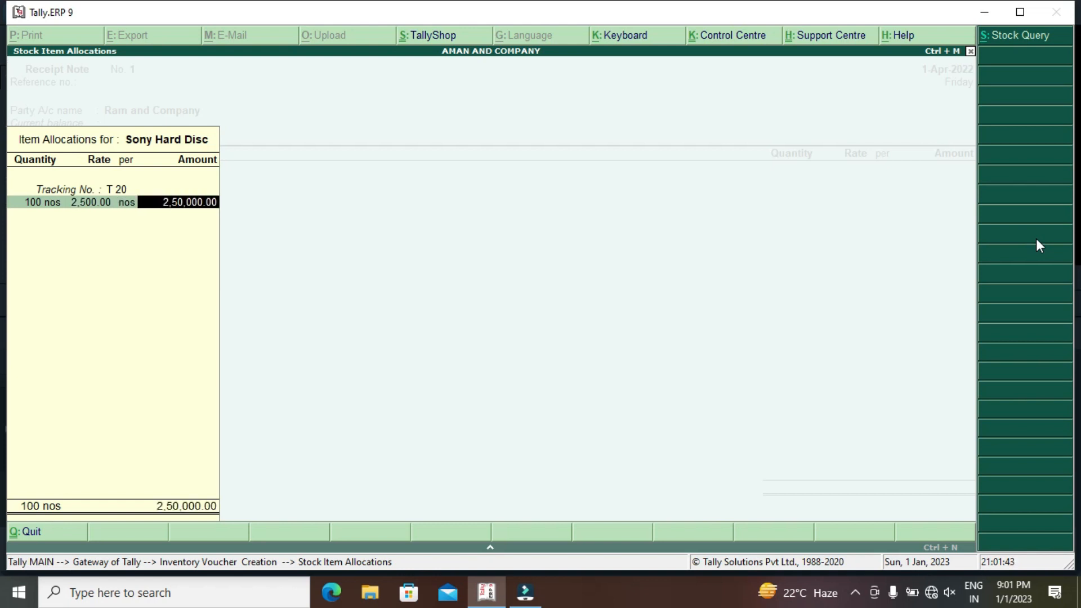
{"action": "key", "text": "Return"}
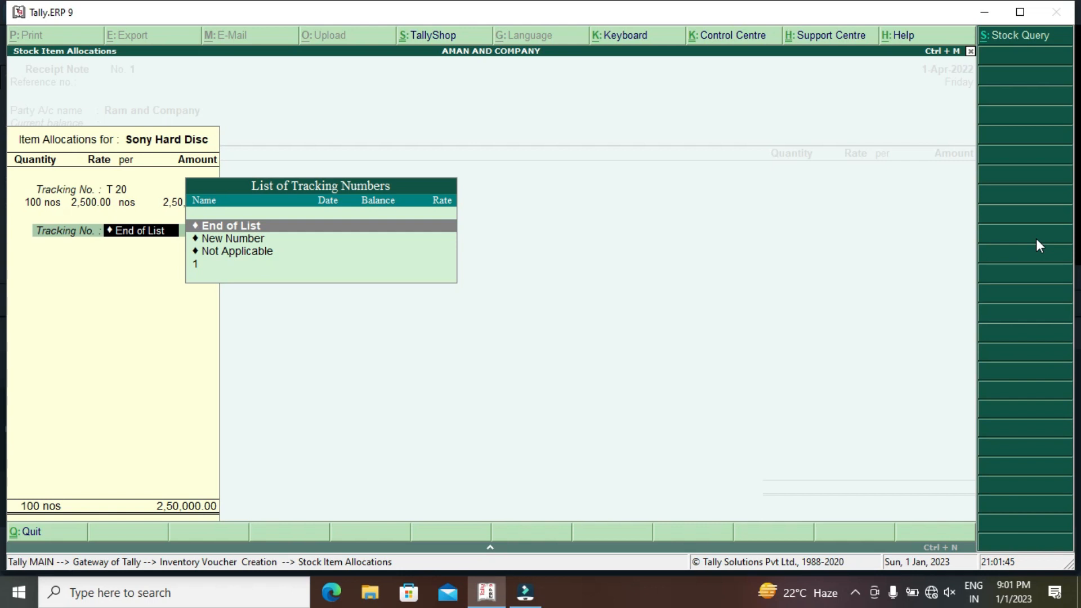
{"action": "key", "text": "Return"}
{"action": "key", "text": "Return"}
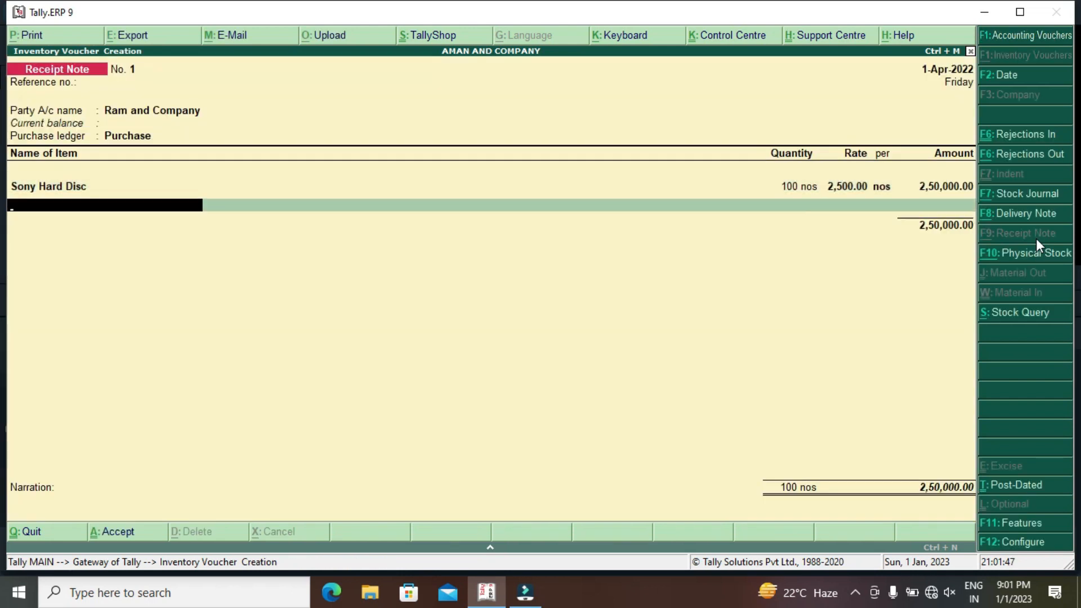
Step: Add Sony Laplop as the second item, entering T 20 as its new tracking number
{"action": "key", "text": "Down"}
{"action": "key", "text": "Down"}
{"action": "key", "text": "Return"}
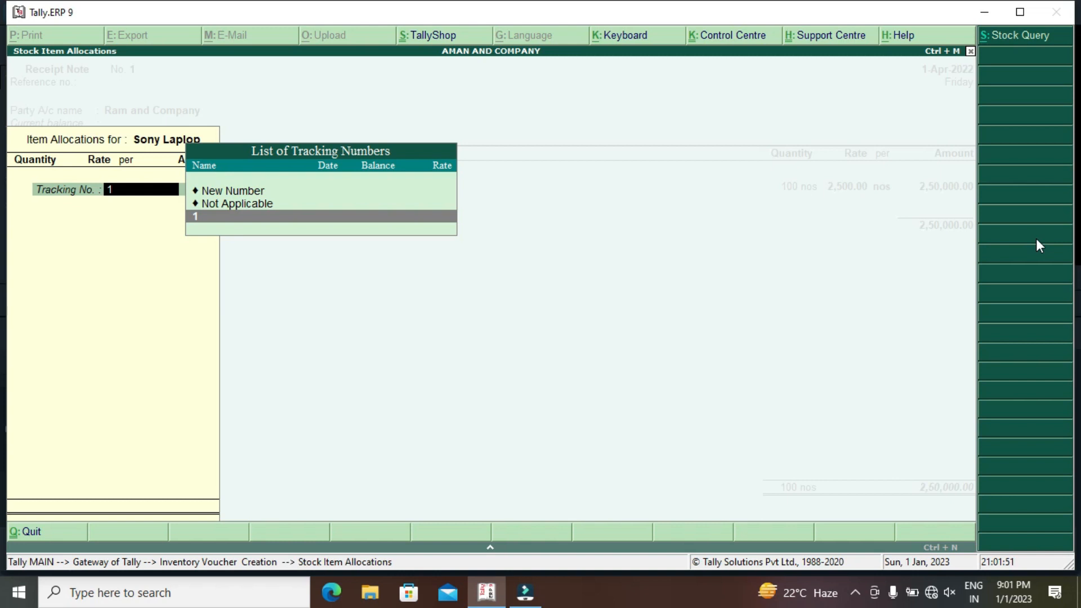
{"action": "key", "text": "Up"}
{"action": "key", "text": "Up"}
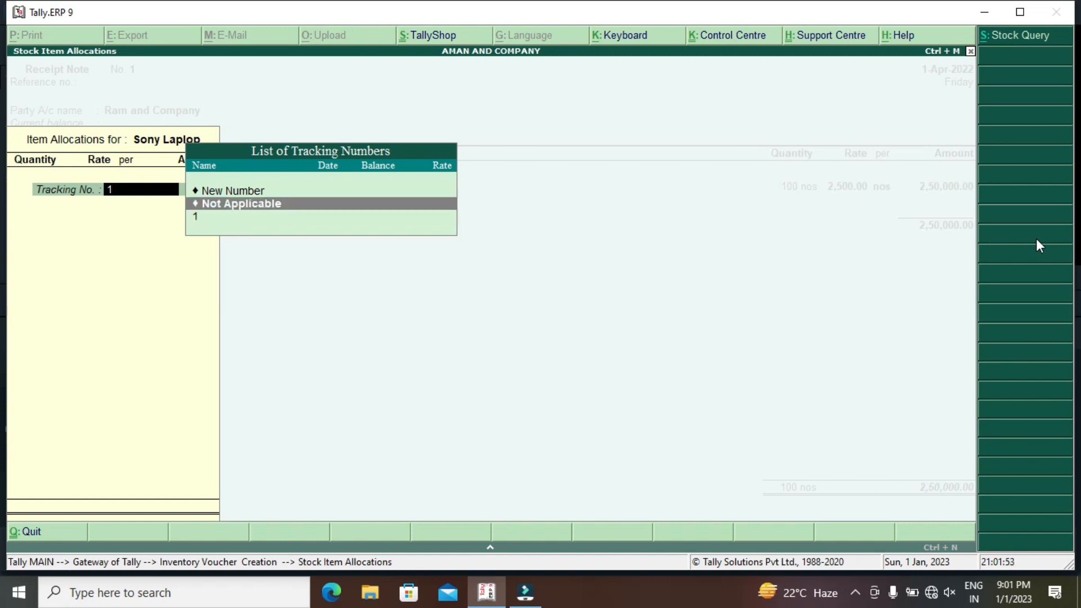
{"action": "key", "text": "Return"}
{"action": "type", "text": "T 20"}
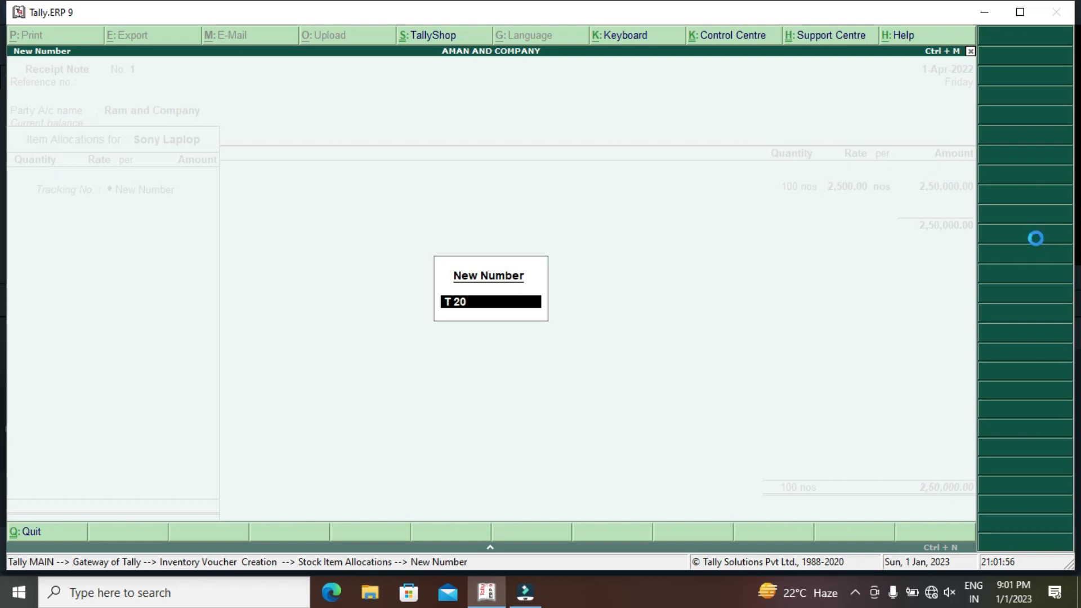
{"action": "key", "text": "Return"}
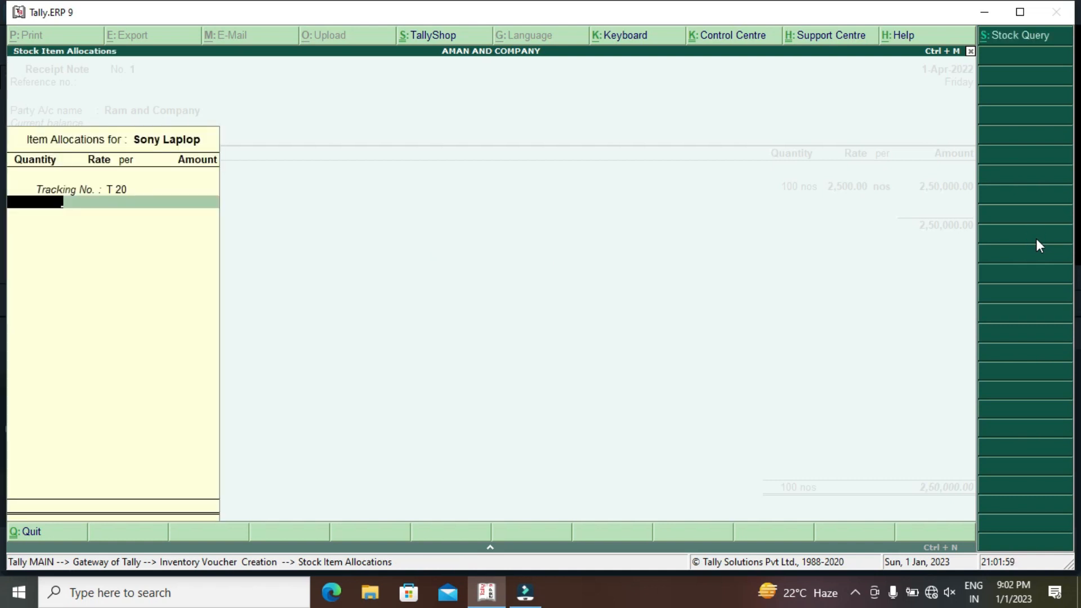
Step: Enter a quantity of 10 nos at a rate of 27,000 for Sony Laplop and finish its allocation
{"action": "type", "text": "10"}
{"action": "key", "text": "Return"}
{"action": "type", "text": "27"}
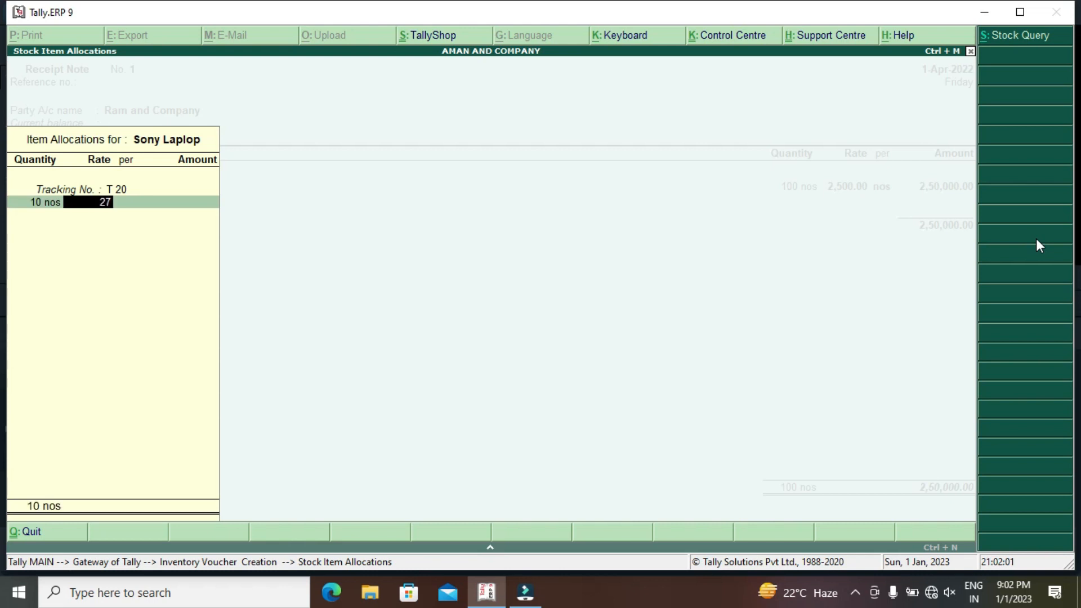
{"action": "type", "text": ",0000"}
{"action": "key", "text": "Return"}
{"action": "key", "text": "Return"}
{"action": "key", "text": "Return"}
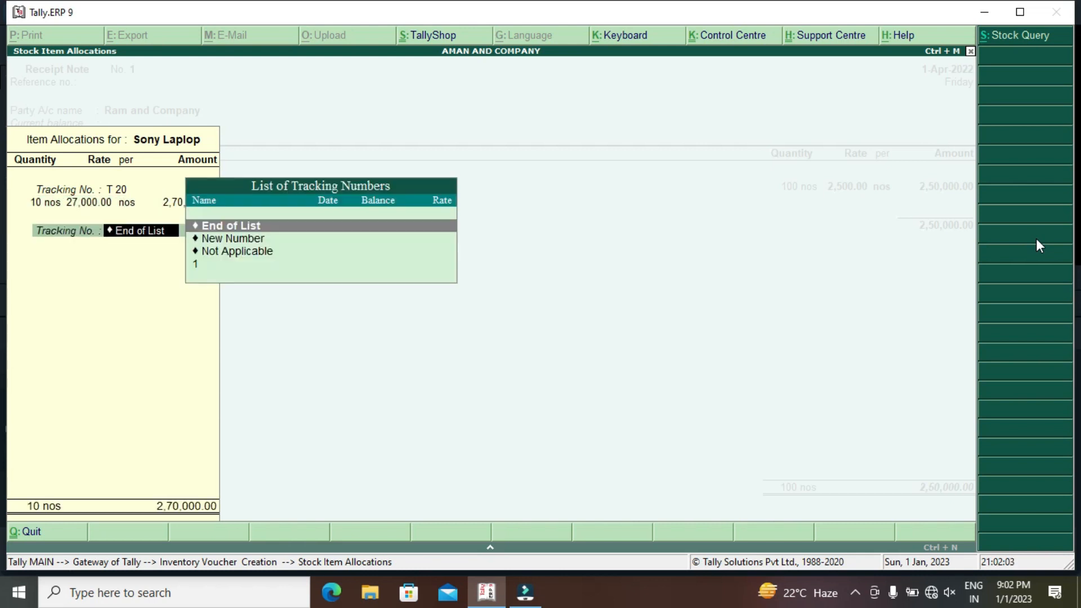
{"action": "key", "text": "Return"}
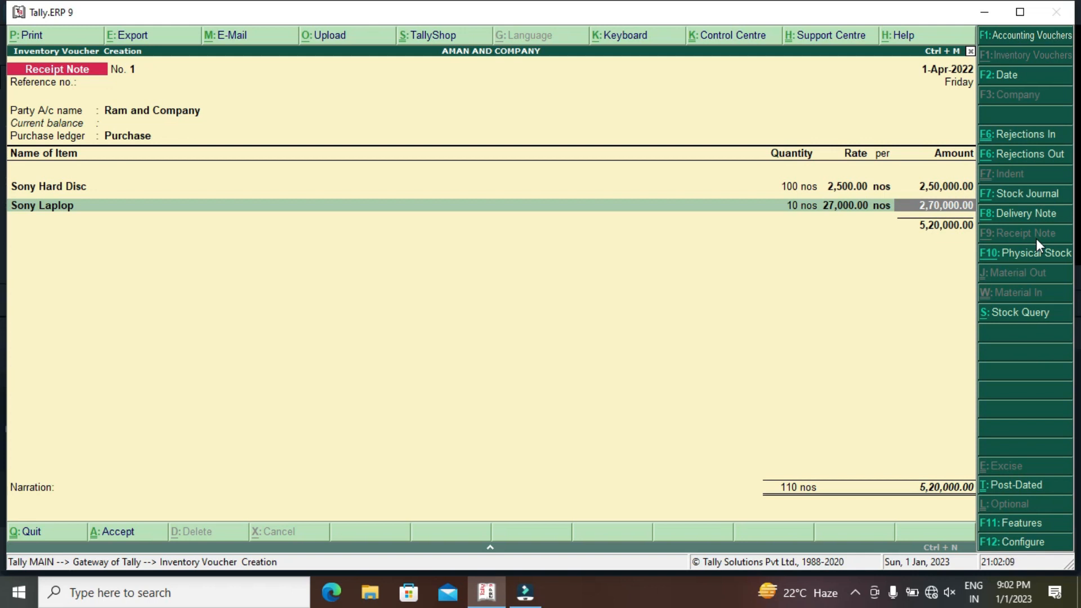
Step: Save the receipt note without a narration and return to the Gateway of Tally
{"action": "key", "text": "Return"}
{"action": "key", "text": "Return"}
{"action": "key", "text": "Return"}
{"action": "key", "text": "Return"}
{"action": "key", "text": "Escape"}
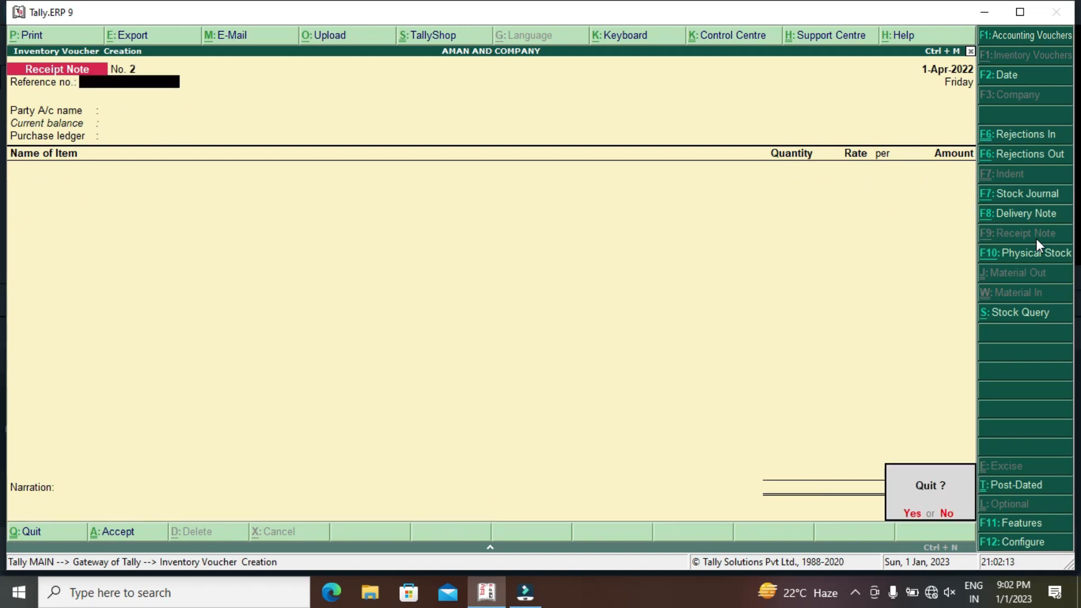
{"action": "key", "text": "Return"}
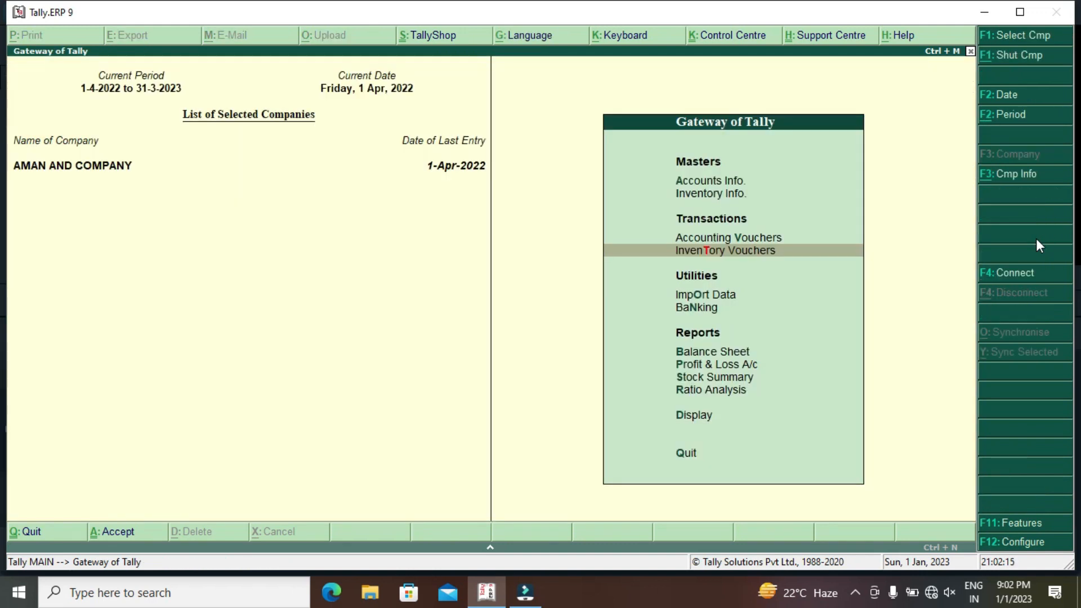
Step: Open the Stock Summary report to check the closing stock of the received items
{"action": "key", "text": "Down"}
{"action": "key", "text": "Down"}
{"action": "key", "text": "Down"}
{"action": "key", "text": "Down"}
{"action": "key", "text": "Down"}
{"action": "key", "text": "Down"}
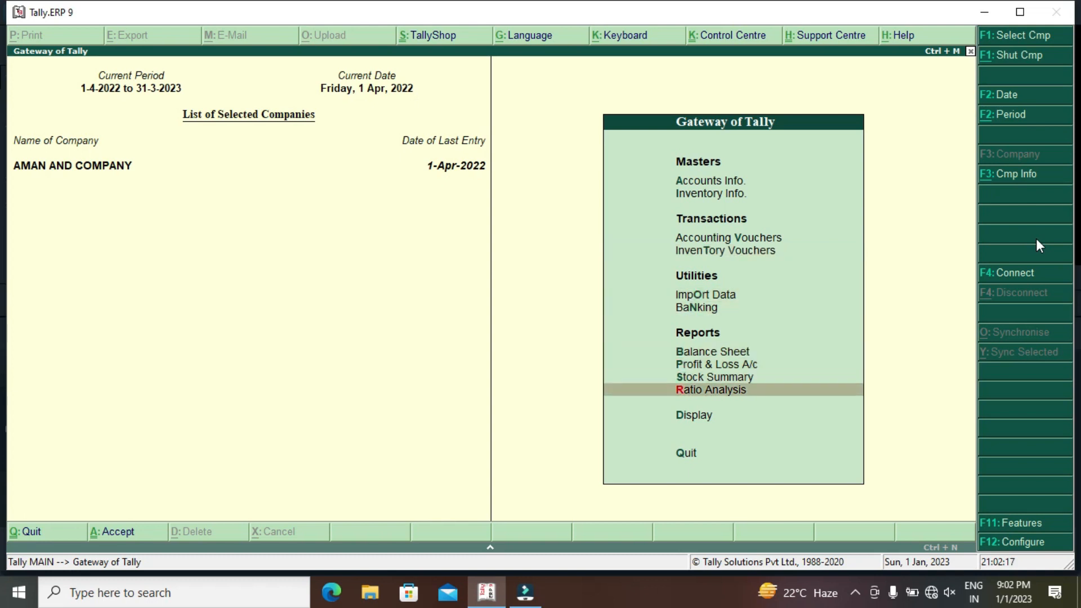
{"action": "key", "text": "Up"}
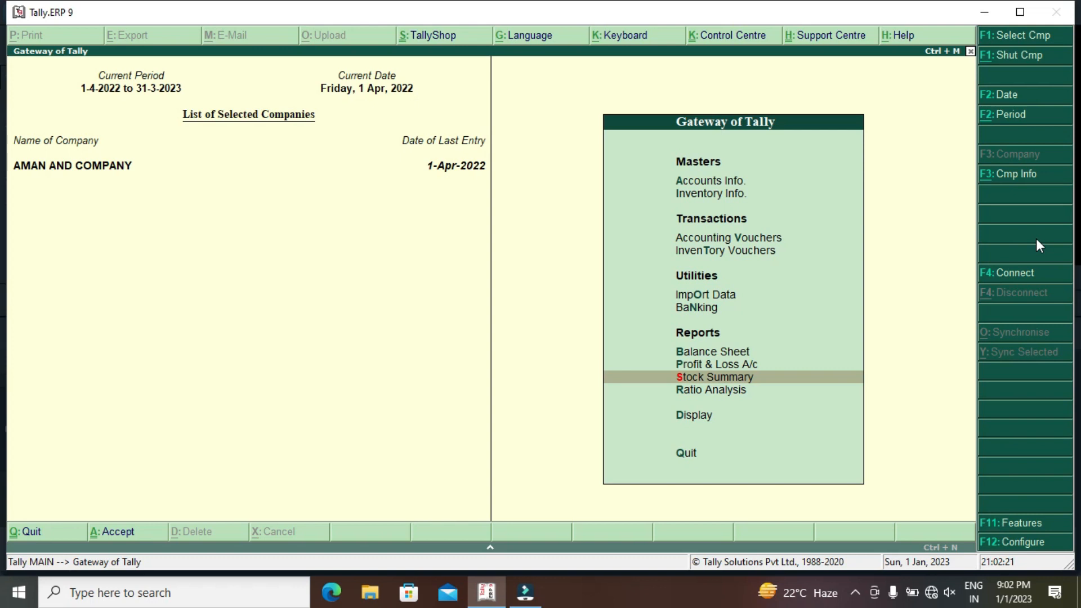
{"action": "key", "text": "Return"}
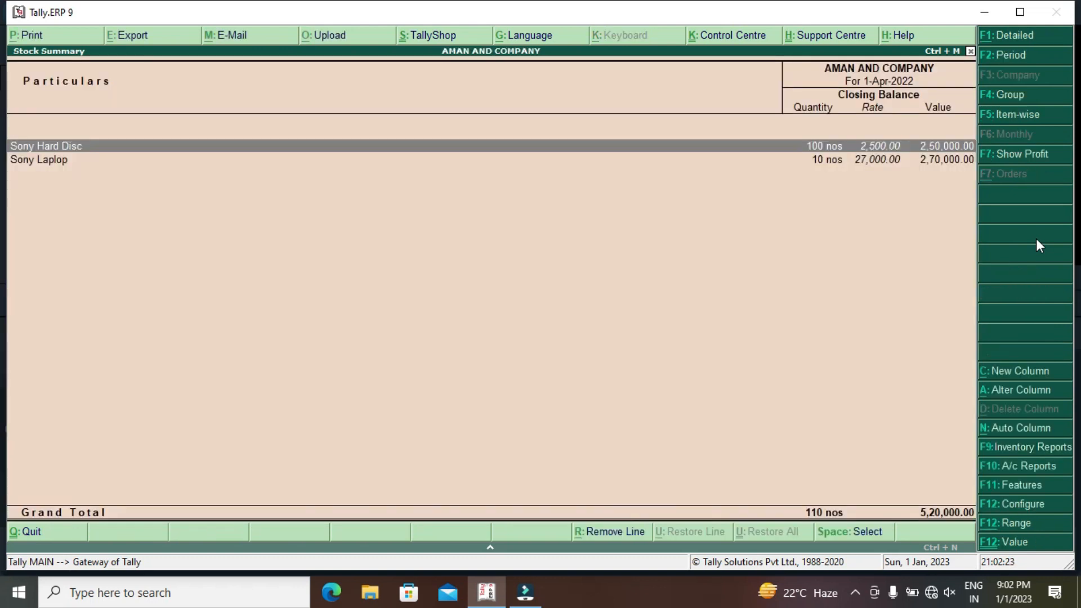
Step: Drill down into Sony Hard Disc's April stock vouchers, examine the pending purchase bill entry, and return to the Gateway of Tally
{"action": "key", "text": "Return"}
{"action": "key", "text": "Return"}
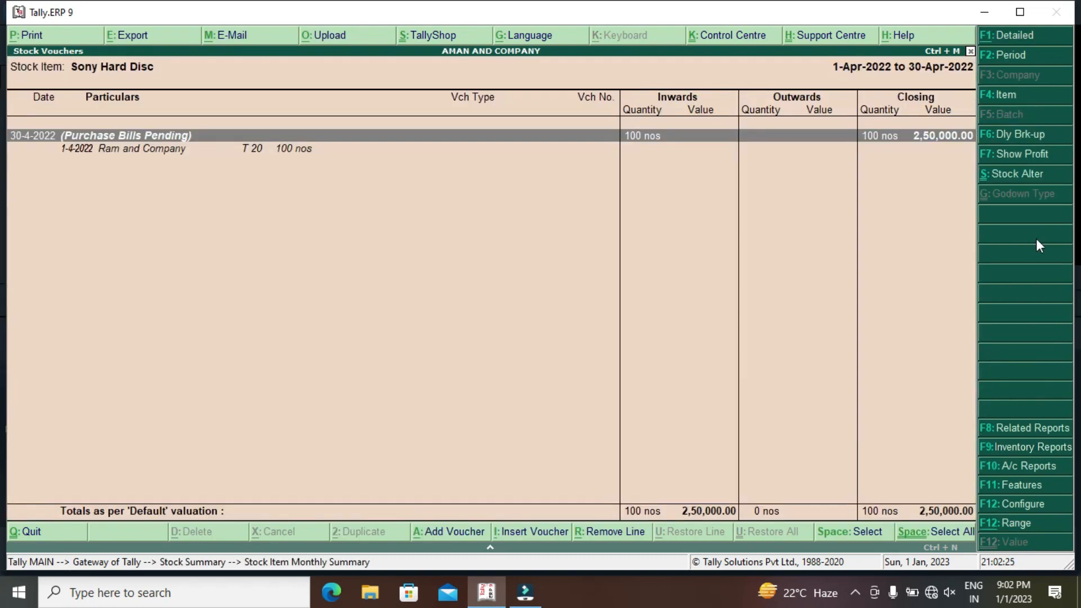
{"action": "key", "text": "Down"}
{"action": "key", "text": "Up"}
{"action": "key", "text": "Down"}
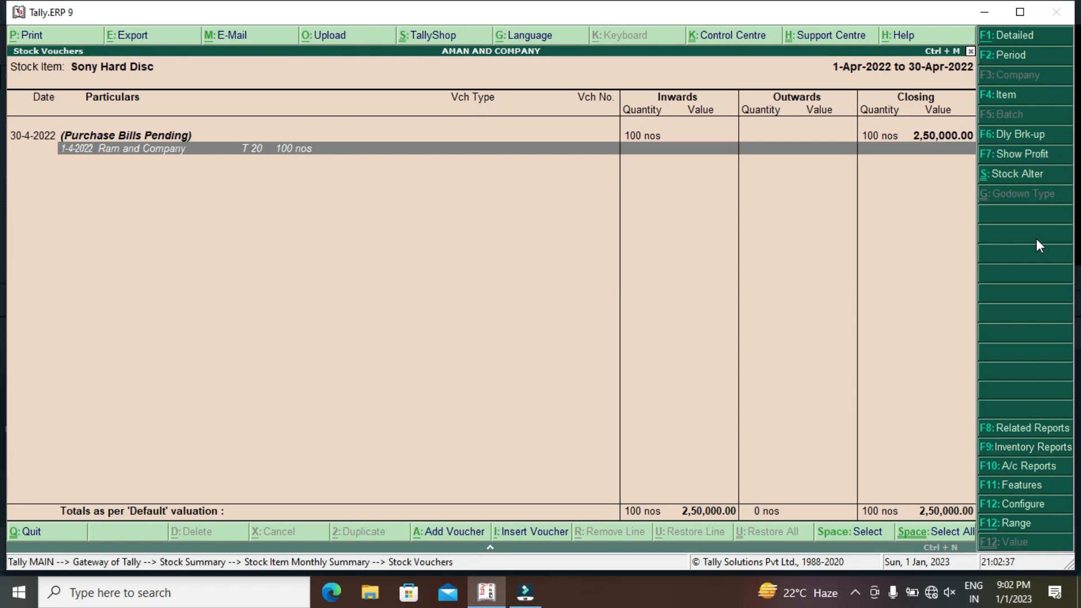
{"action": "key", "text": "Up"}
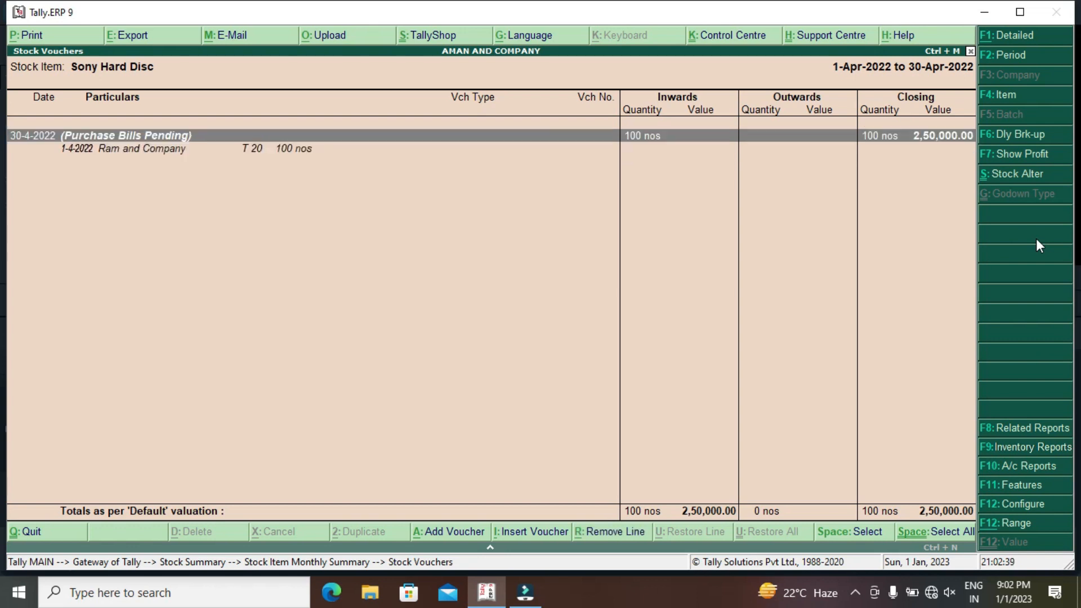
{"action": "key", "text": "Escape"}
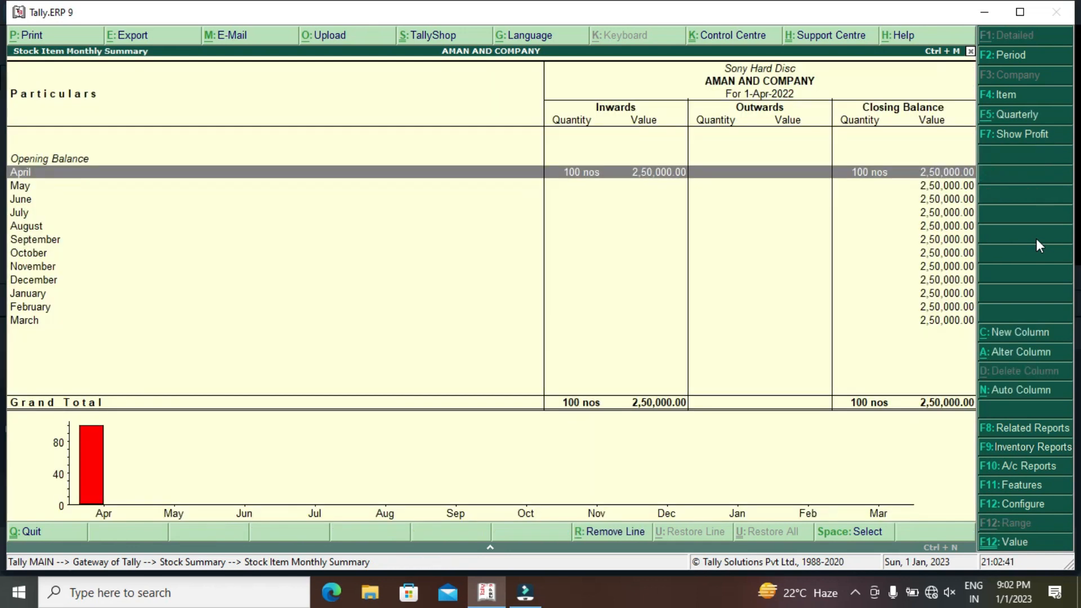
{"action": "key", "text": "Escape"}
{"action": "key", "text": "Escape"}
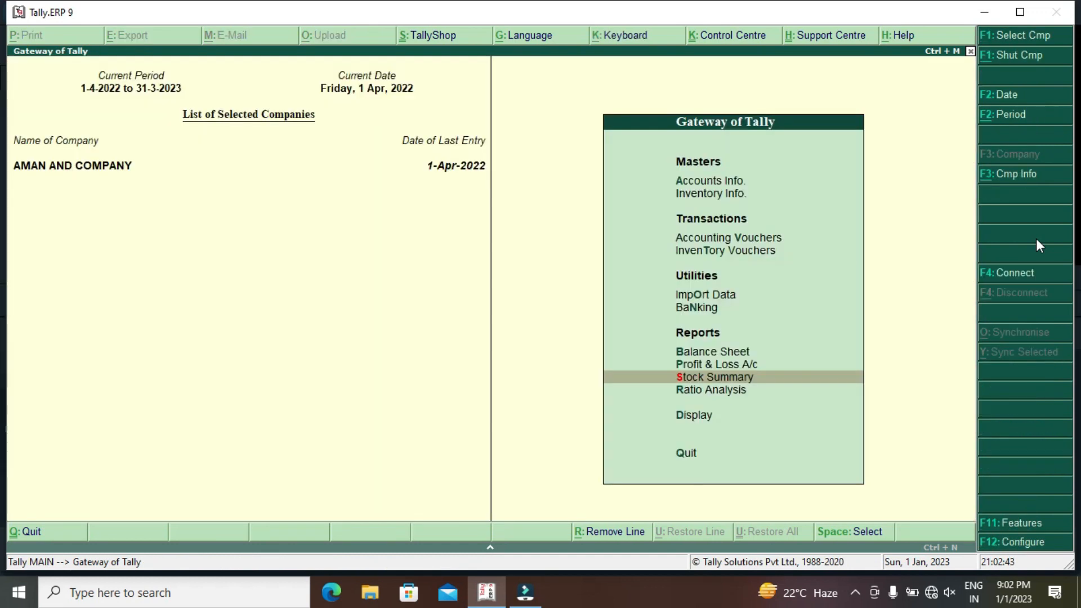
Step: Review the Purchase Bills Pending inventory statement for both received items, and return to the Gateway of Tally
{"action": "key", "text": "Down"}
{"action": "key", "text": "Down"}
{"action": "key", "text": "Return"}
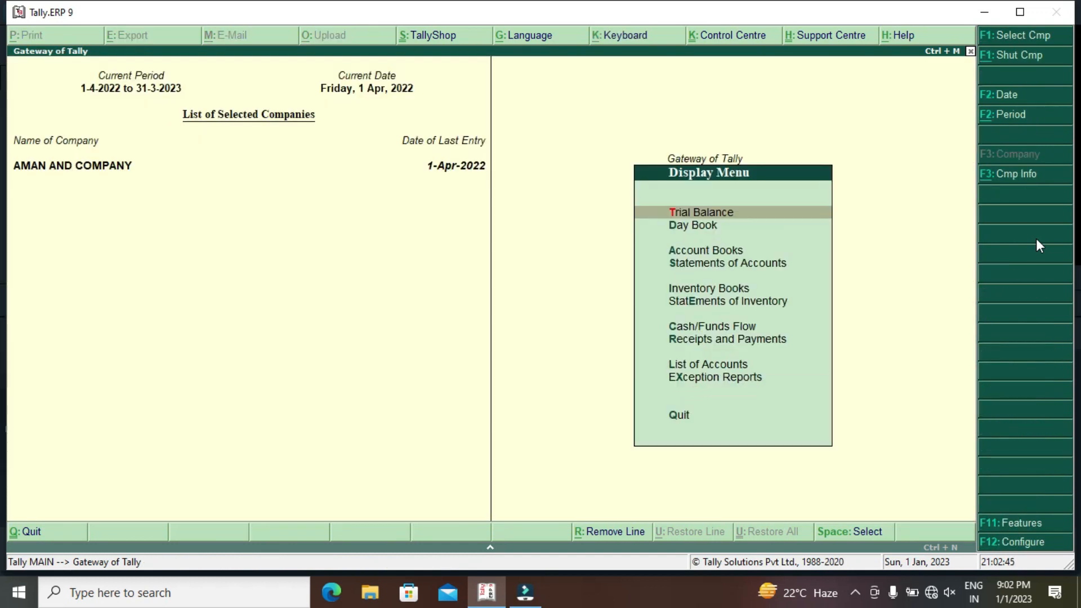
{"action": "key", "text": "Down"}
{"action": "key", "text": "Down"}
{"action": "key", "text": "Down"}
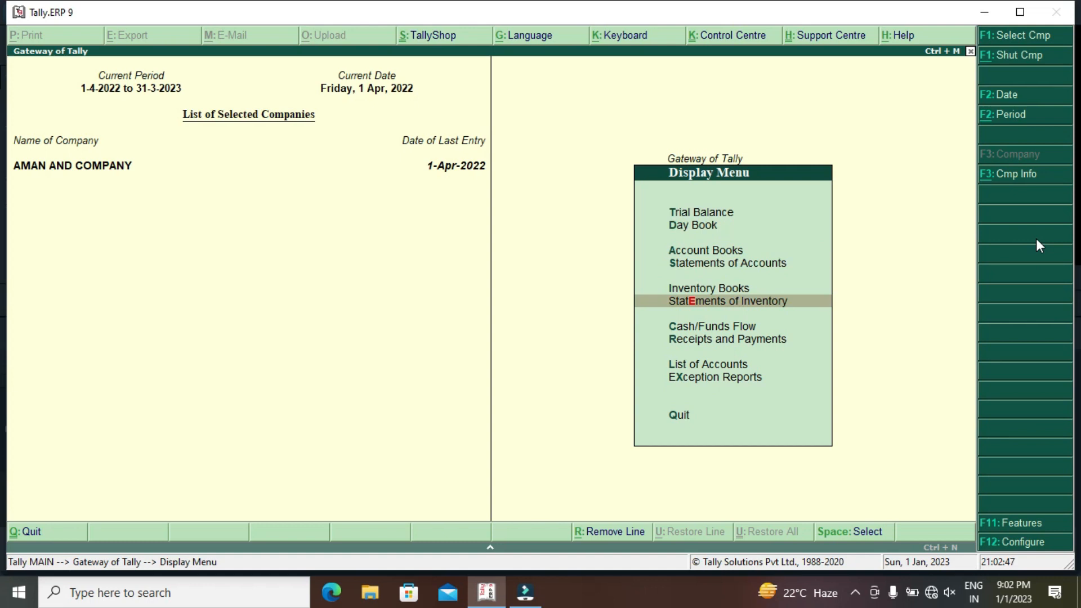
{"action": "key", "text": "Return"}
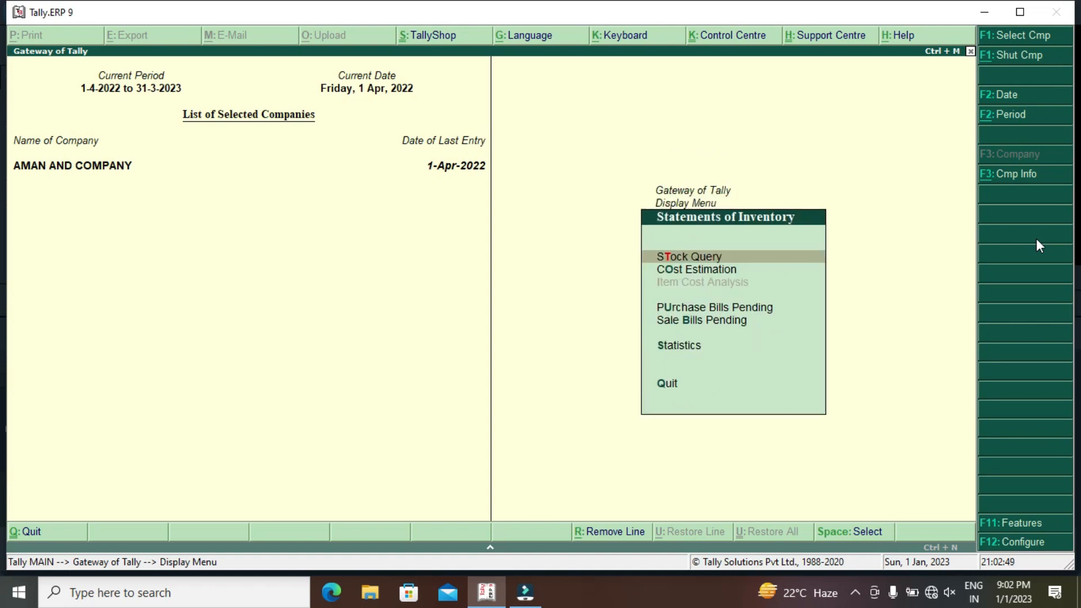
{"action": "key", "text": "Down"}
{"action": "key", "text": "Down"}
{"action": "key", "text": "Down"}
{"action": "key", "text": "Up"}
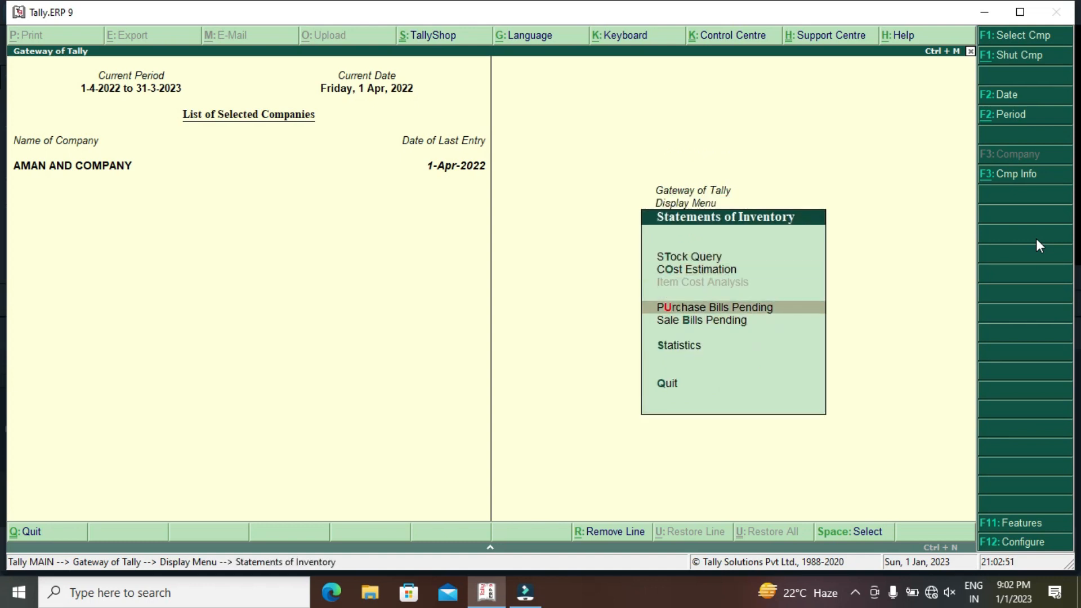
{"action": "key", "text": "Return"}
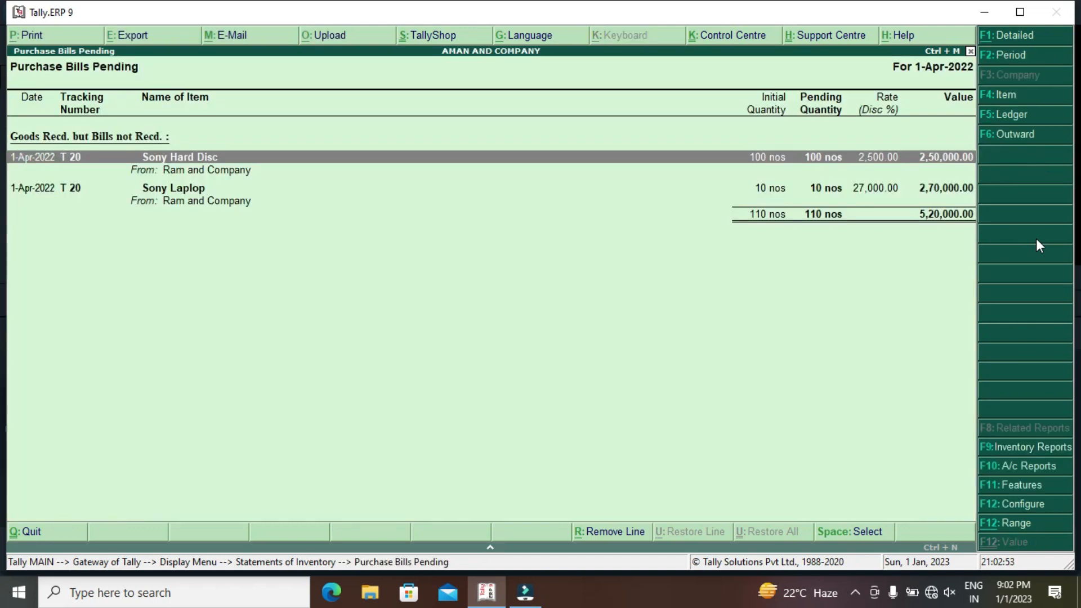
{"action": "key", "text": "Down"}
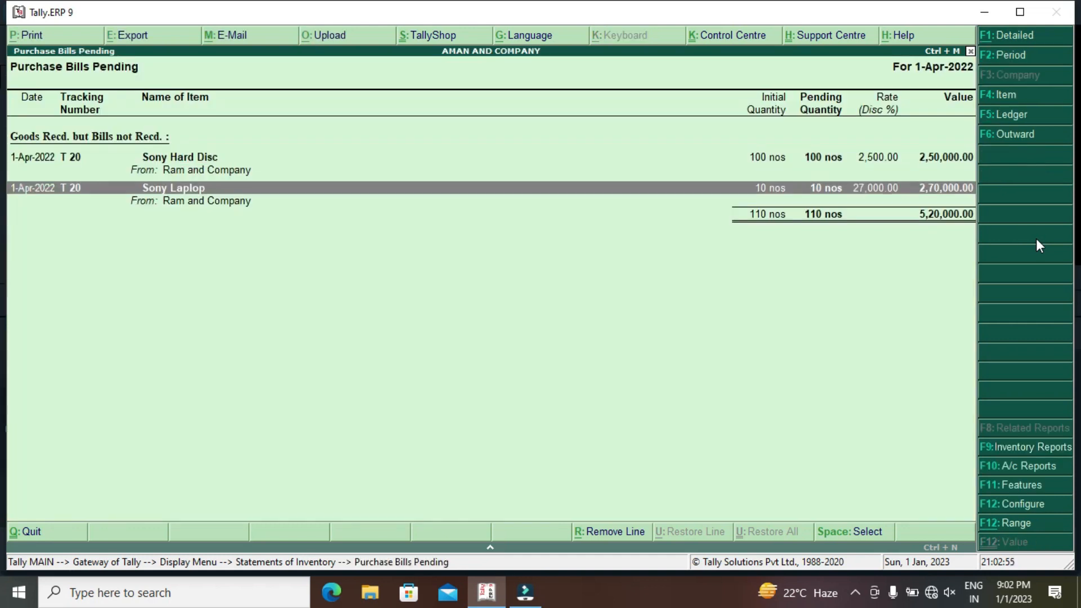
{"action": "key", "text": "Up"}
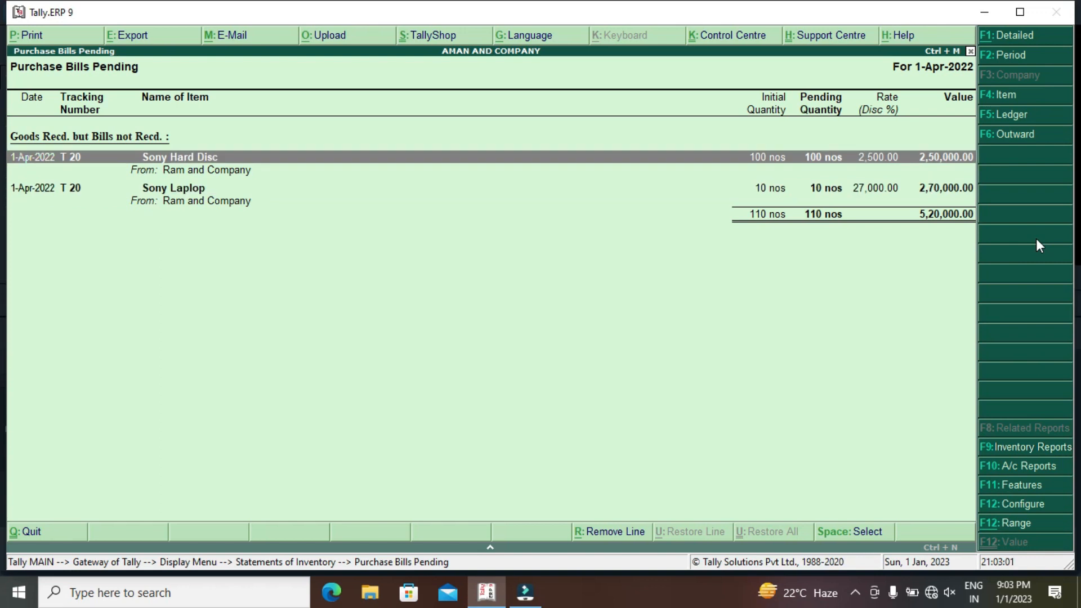
{"action": "key", "text": "Escape"}
{"action": "key", "text": "Escape"}
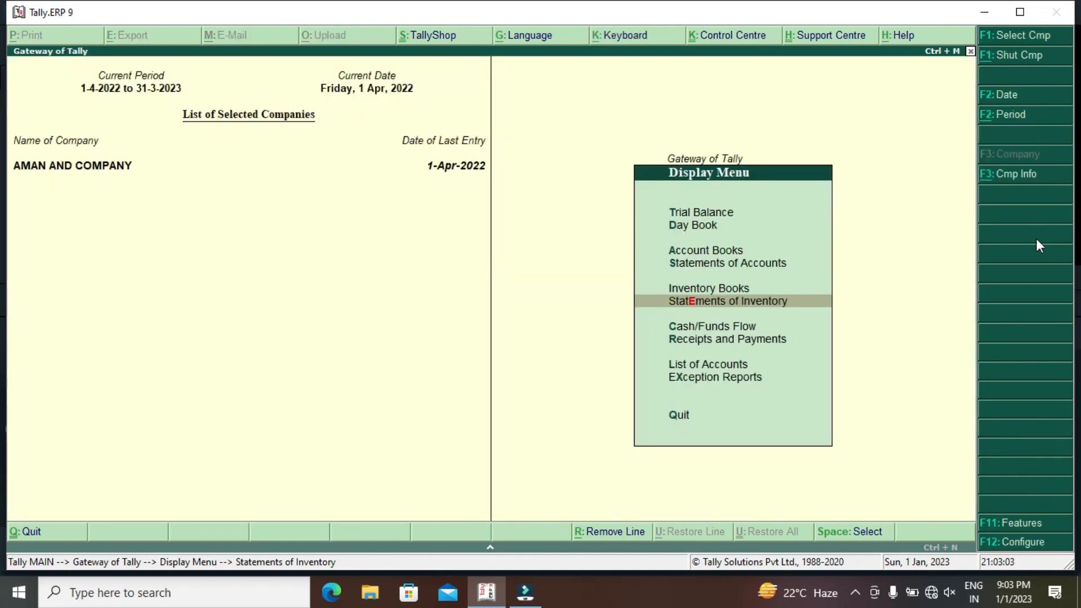
{"action": "key", "text": "Escape"}
Step: Start a purchase voucher with a blank supplier invoice number and Ram and Company as the party account
{"action": "key", "text": "Down"}
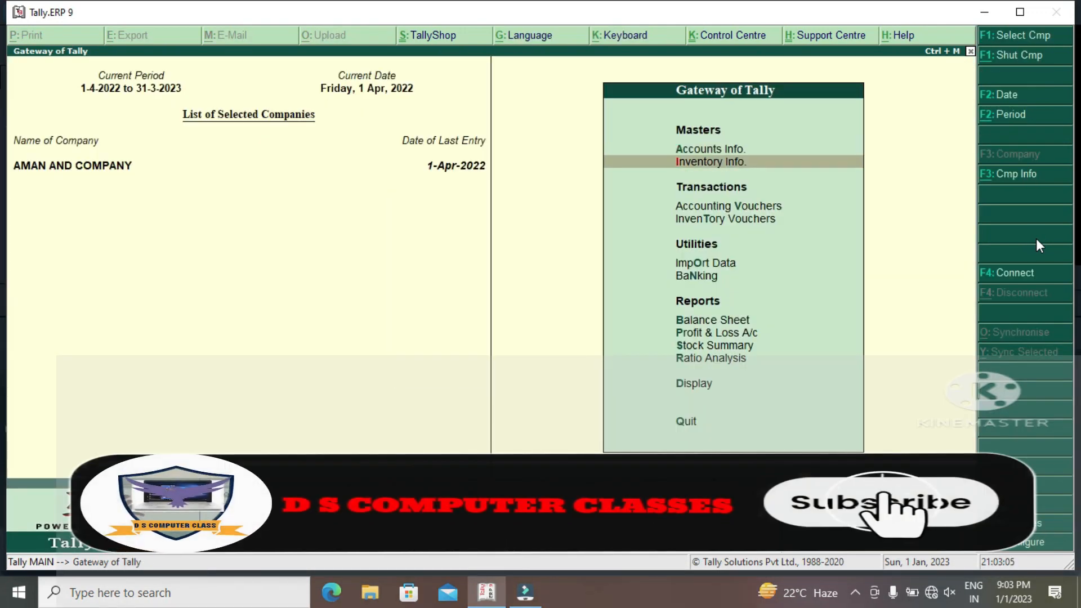
{"action": "key", "text": "Down"}
{"action": "key", "text": "Return"}
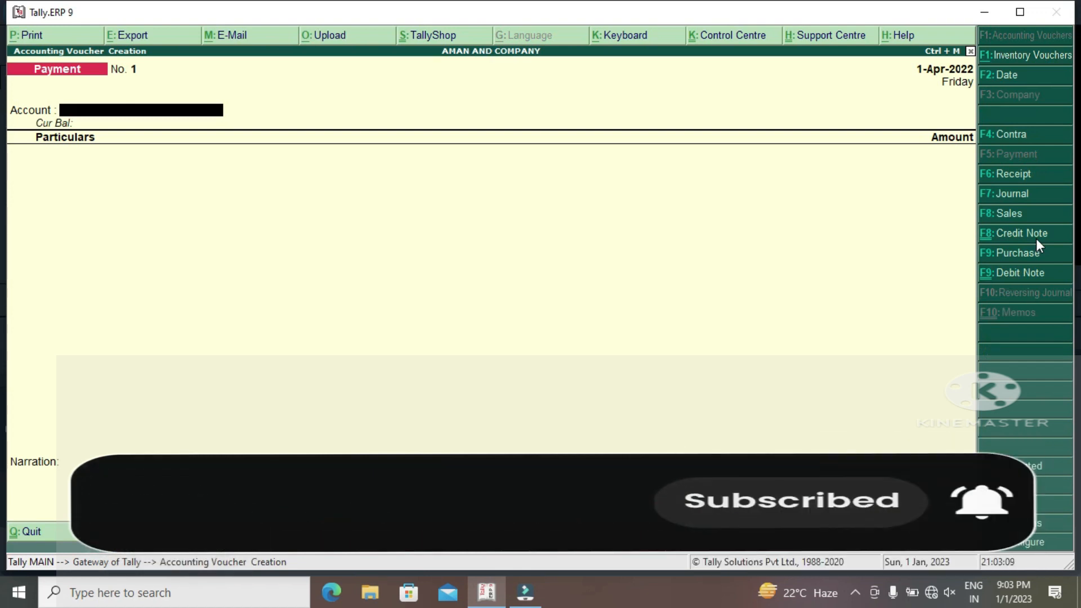
{"action": "left_click", "coordinate": [1037, 259]}
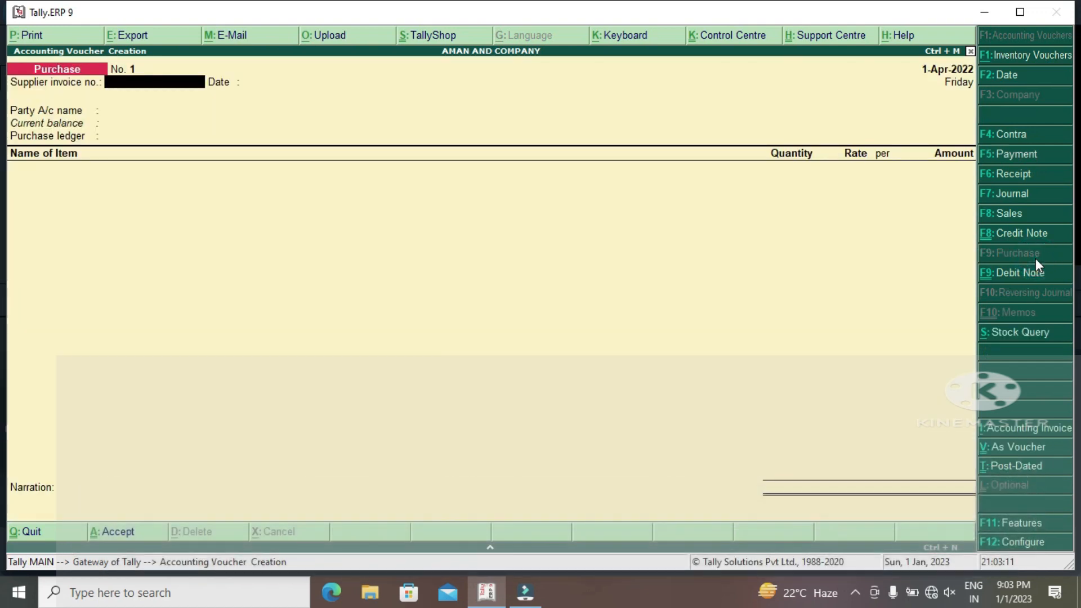
{"action": "key", "text": "Return"}
{"action": "key", "text": "Return"}
{"action": "key", "text": "Down"}
{"action": "key", "text": "Down"}
{"action": "key", "text": "Return"}
Step: Link receipt note T 20 to the purchase, keep the supplier details, and choose Purchase as the purchase ledger
{"action": "key", "text": "Down"}
{"action": "key", "text": "Down"}
{"action": "key", "text": "Down"}
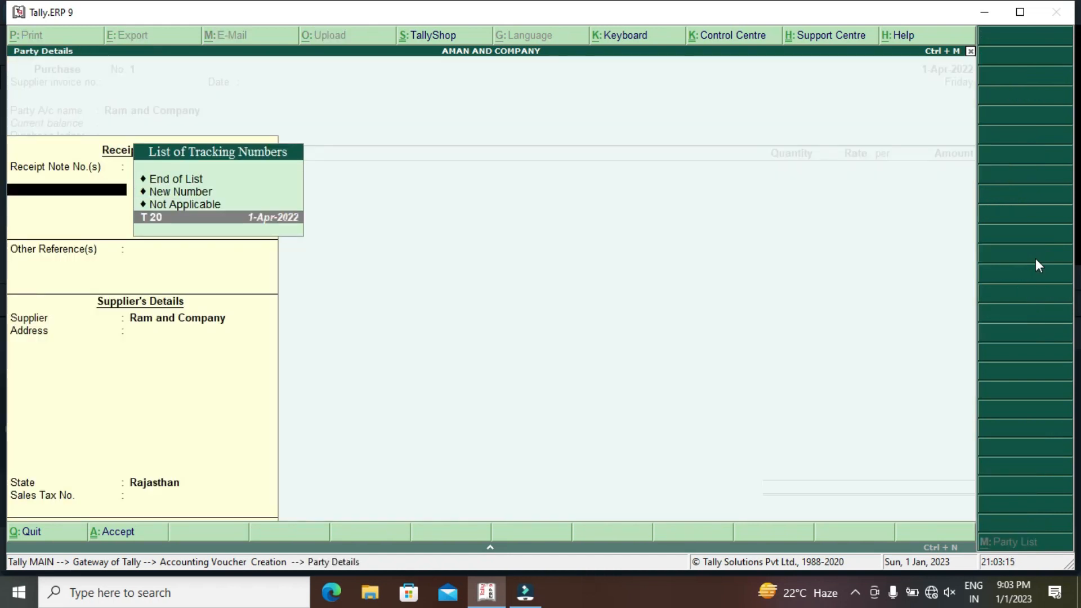
{"action": "key", "text": "Return"}
{"action": "key", "text": "Return"}
{"action": "key", "text": "Return"}
{"action": "key", "text": "Return"}
{"action": "key", "text": "Return"}
{"action": "key", "text": "Return"}
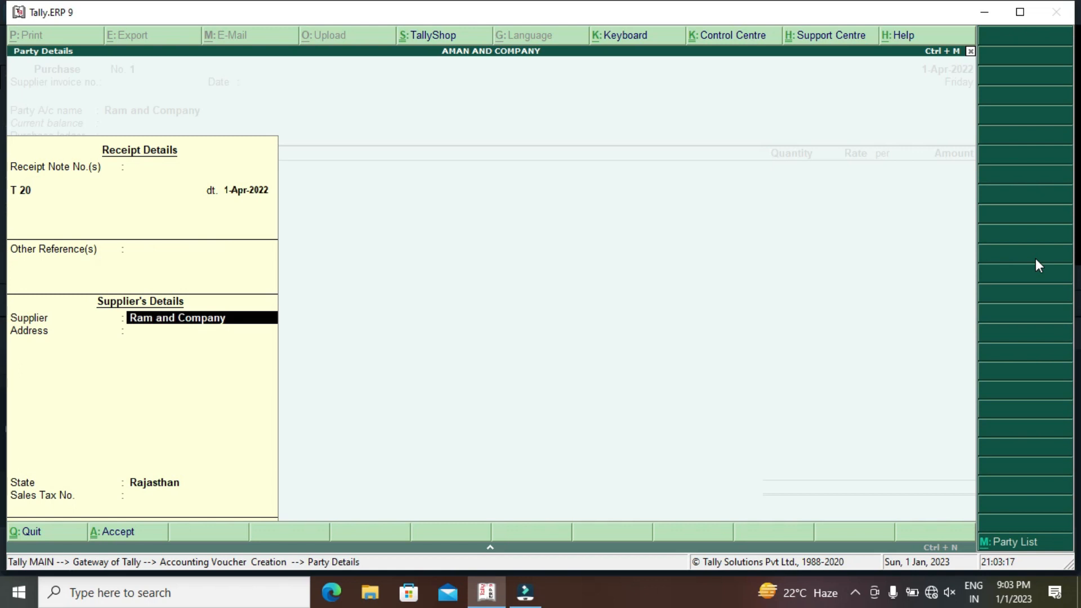
{"action": "key", "text": "Return"}
{"action": "key", "text": "Return"}
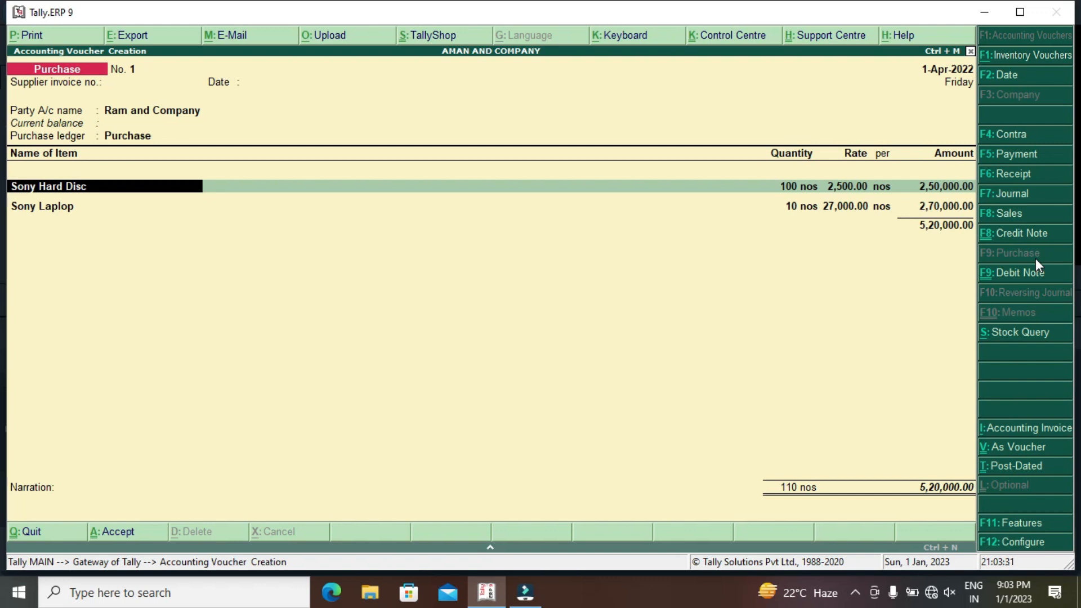
Step: Accept the T 20 allocations for Sony Hard Disc and Sony Laplop and end the item list
{"action": "key", "text": "Return"}
{"action": "key", "text": "Return"}
{"action": "key", "text": "Return"}
{"action": "key", "text": "Return"}
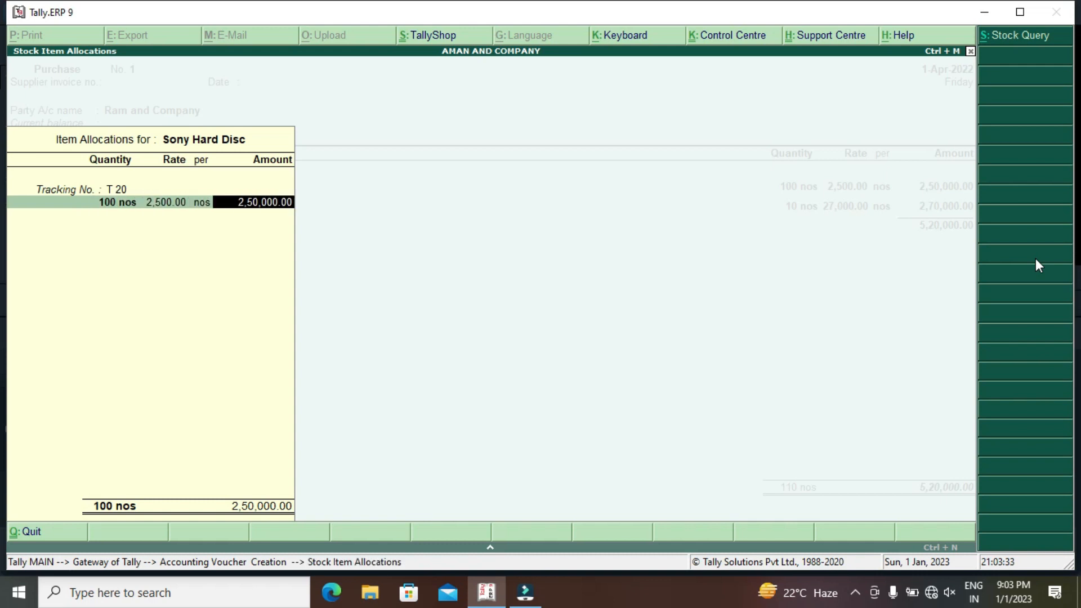
{"action": "key", "text": "Return"}
{"action": "key", "text": "Return"}
{"action": "key", "text": "Return"}
{"action": "key", "text": "Return"}
{"action": "key", "text": "Return"}
{"action": "key", "text": "Return"}
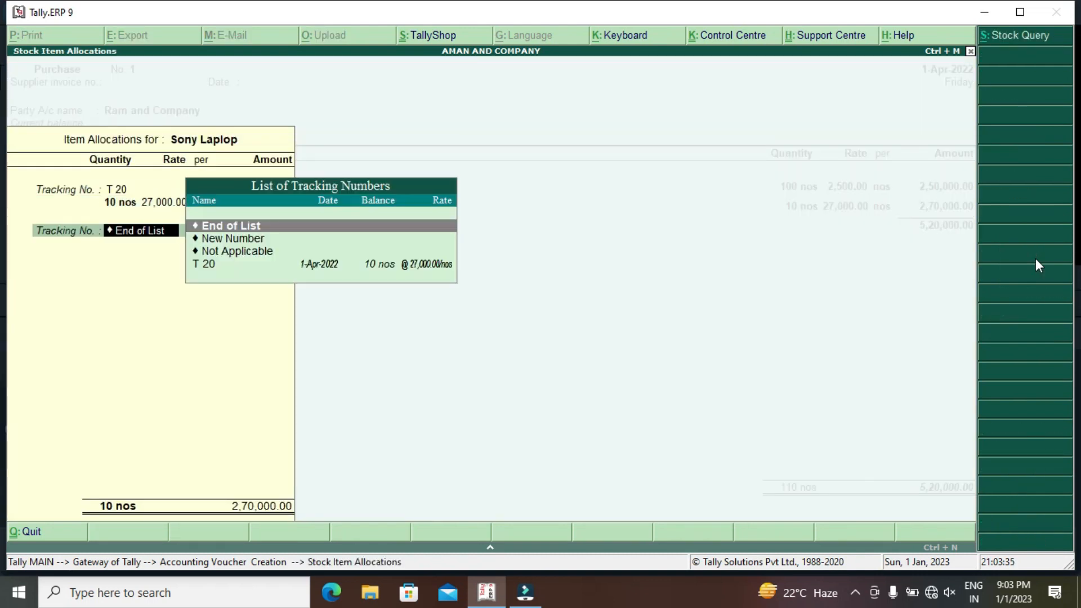
{"action": "key", "text": "Return"}
{"action": "key", "text": "Return"}
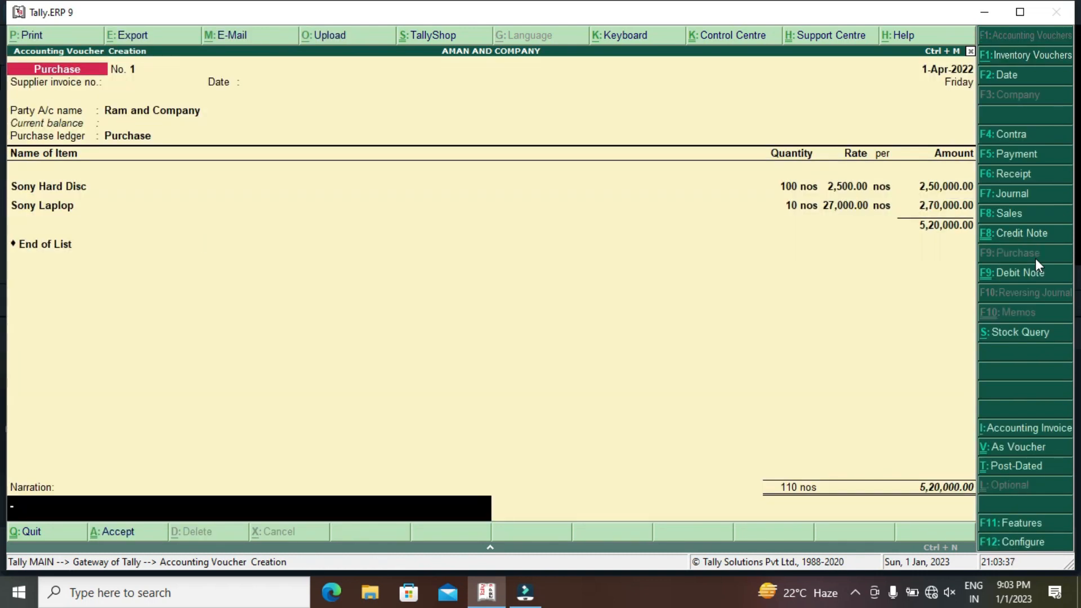
Step: Save the purchase voucher without a narration and return to the Gateway of Tally
{"action": "key", "text": "Return"}
{"action": "key", "text": "Return"}
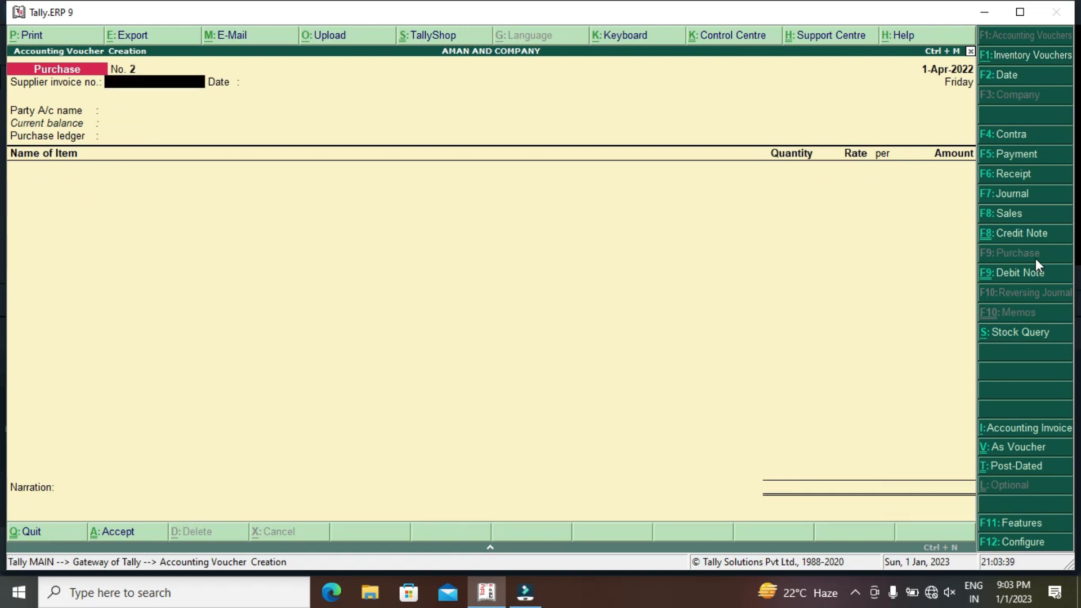
{"action": "key", "text": "Escape"}
{"action": "key", "text": "Return"}
{"action": "key", "text": "Escape"}
{"action": "key", "text": "Escape"}
Step: Bring up the Account Books reports from the display reports and go to Ledger
{"action": "key", "text": "Down"}
{"action": "key", "text": "Down"}
{"action": "key", "text": "Down"}
{"action": "key", "text": "Down"}
{"action": "key", "text": "Down"}
{"action": "key", "text": "Down"}
{"action": "key", "text": "Down"}
{"action": "key", "text": "Down"}
{"action": "key", "text": "Down"}
{"action": "key", "text": "Down"}
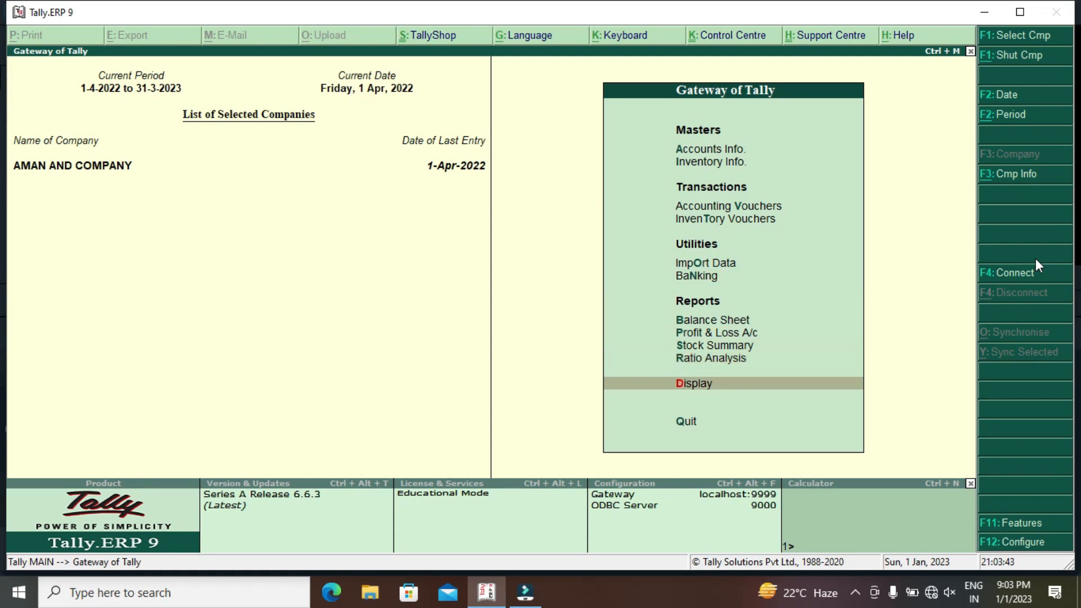
{"action": "key", "text": "Return"}
{"action": "key", "text": "Down"}
{"action": "key", "text": "Down"}
{"action": "key", "text": "Return"}
{"action": "key", "text": "Down"}
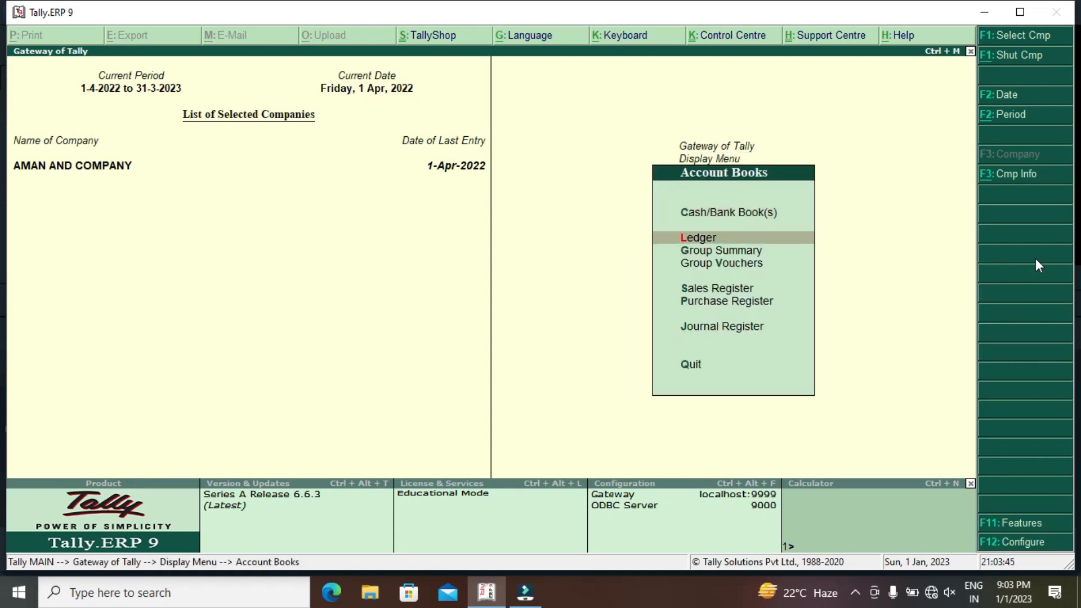
Step: Check the ledger vouchers of Ram and Company for the purchase entry, and return to the Gateway of Tally
{"action": "key", "text": "Return"}
{"action": "key", "text": "Down"}
{"action": "key", "text": "Down"}
{"action": "key", "text": "Down"}
{"action": "key", "text": "Down"}
{"action": "key", "text": "Down"}
{"action": "key", "text": "Down"}
{"action": "key", "text": "Down"}
{"action": "key", "text": "Down"}
{"action": "key", "text": "Down"}
{"action": "key", "text": "Return"}
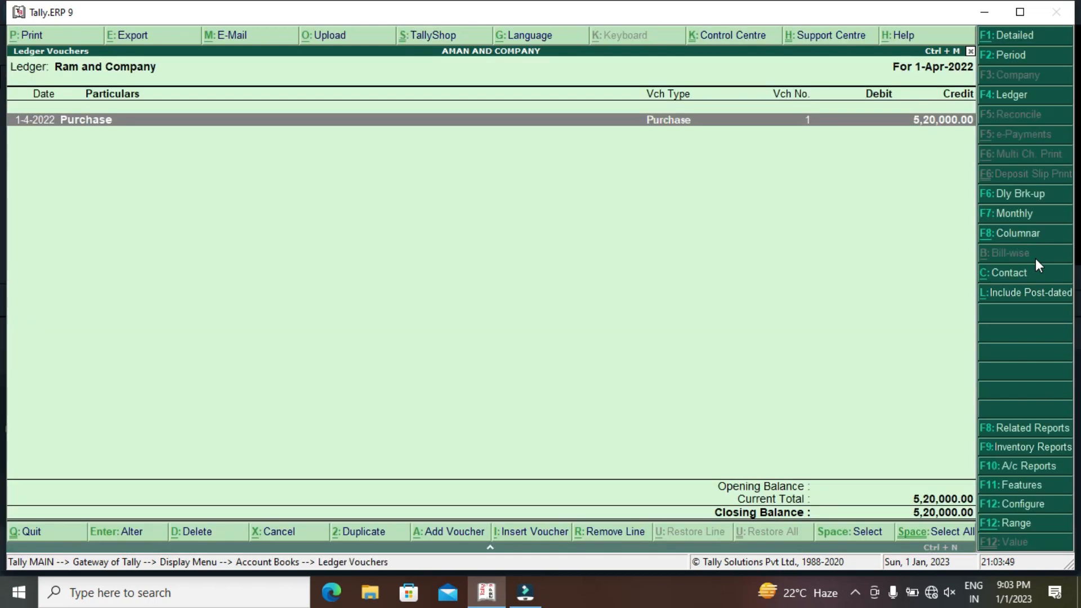
{"action": "key", "text": "Escape"}
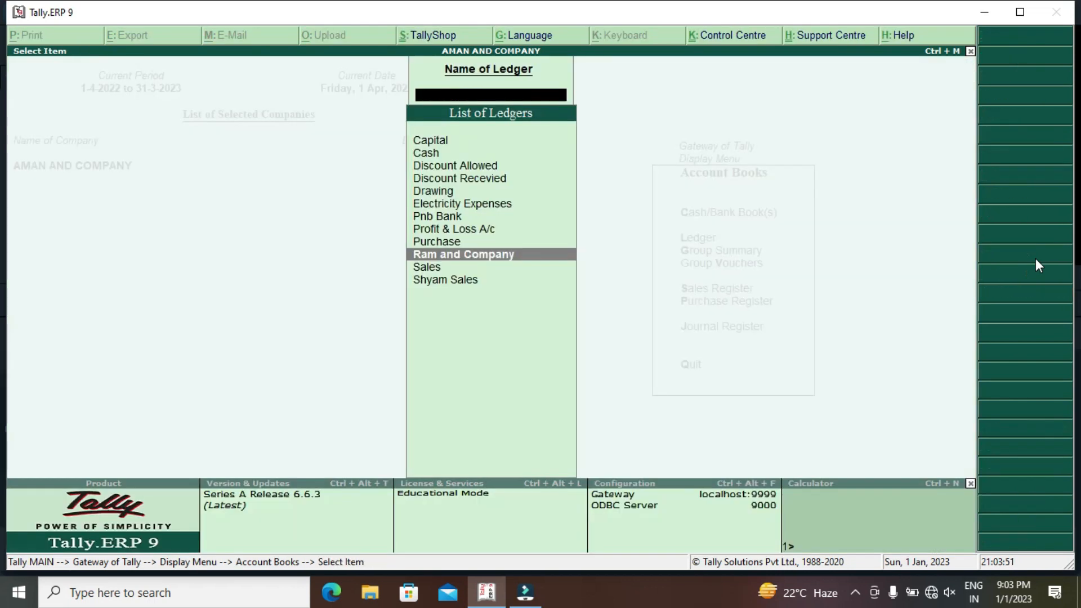
{"action": "key", "text": "Escape"}
{"action": "key", "text": "Escape"}
{"action": "key", "text": "Escape"}
{"action": "key", "text": "Escape"}
{"action": "key", "text": "n"}
Step: Open the Day Book to list the recorded vouchers
{"action": "key", "text": "Down"}
{"action": "key", "text": "Down"}
{"action": "key", "text": "Down"}
{"action": "key", "text": "Down"}
{"action": "key", "text": "Down"}
{"action": "key", "text": "Down"}
{"action": "key", "text": "Down"}
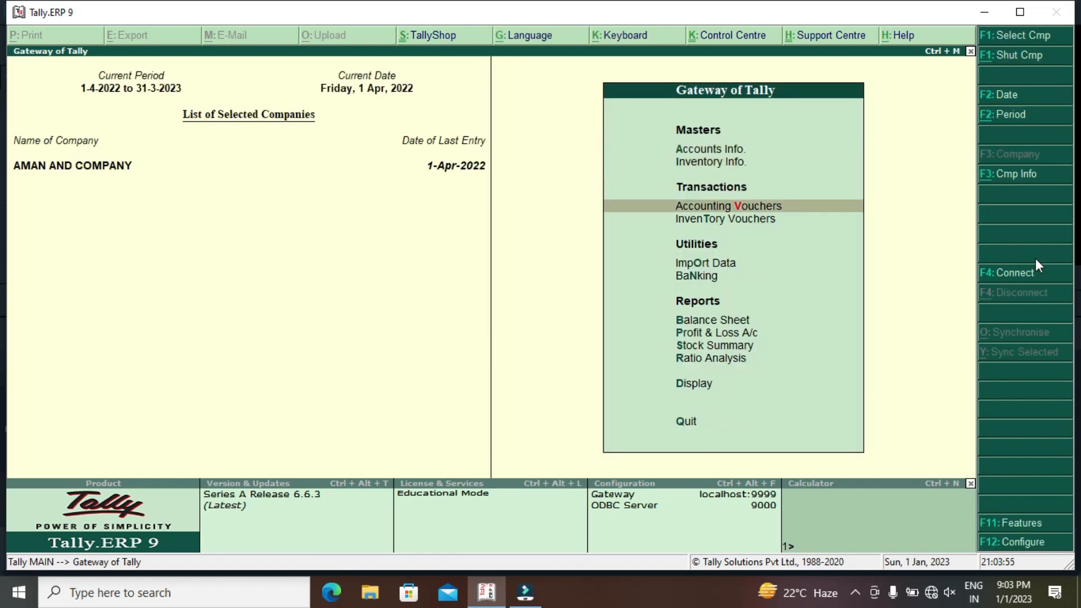
{"action": "key", "text": "Down"}
{"action": "key", "text": "Down"}
{"action": "key", "text": "Down"}
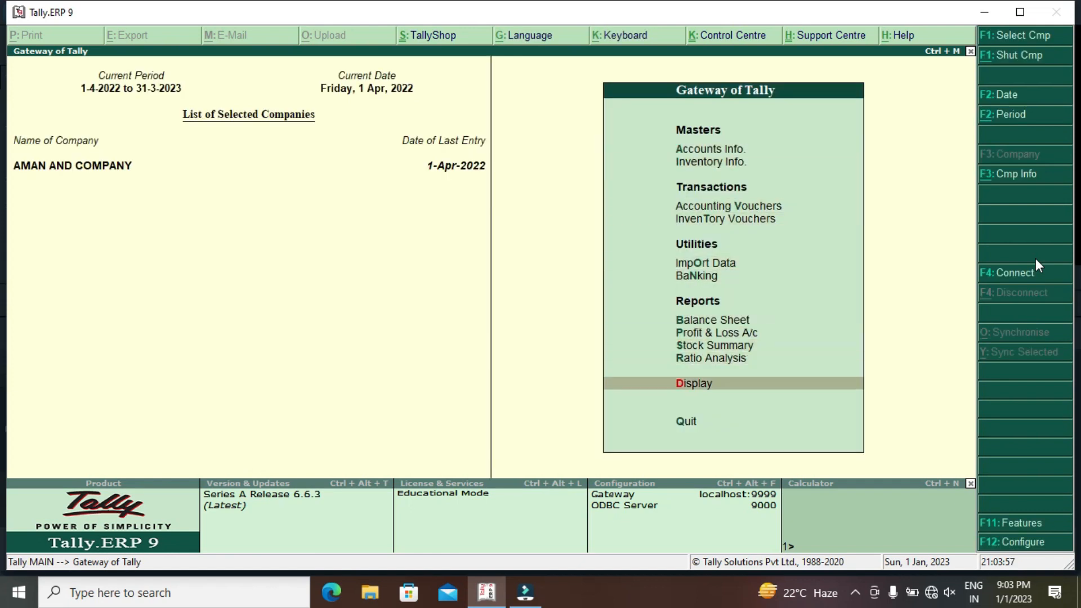
{"action": "key", "text": "Return"}
{"action": "key", "text": "Down"}
{"action": "key", "text": "Return"}
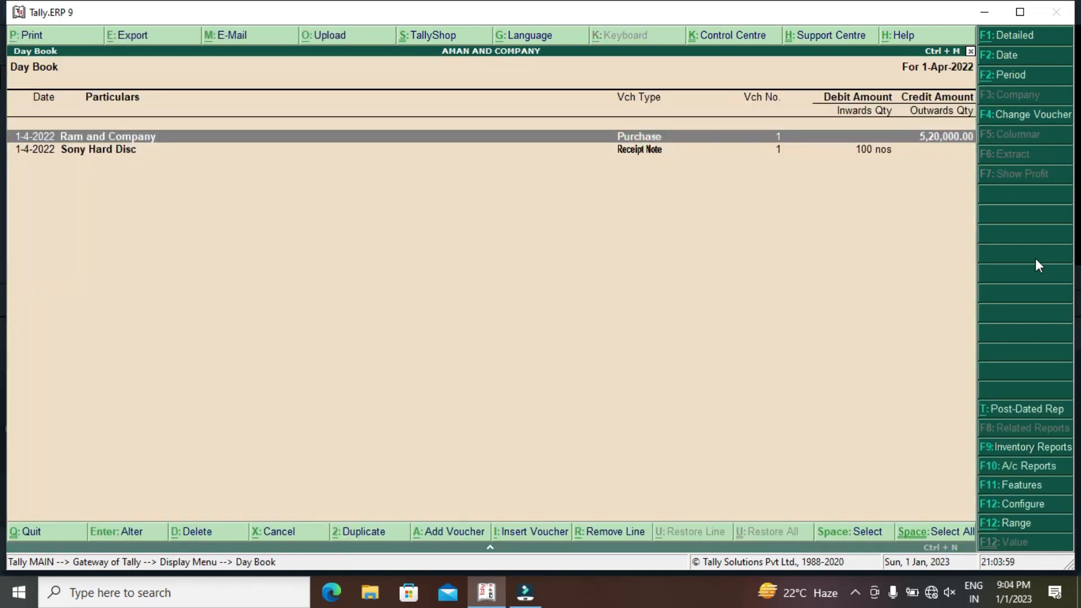
Step: Delete the receipt note and purchase vouchers from the Day Book and go back to the Gateway of Tally
{"action": "key", "text": "Down"}
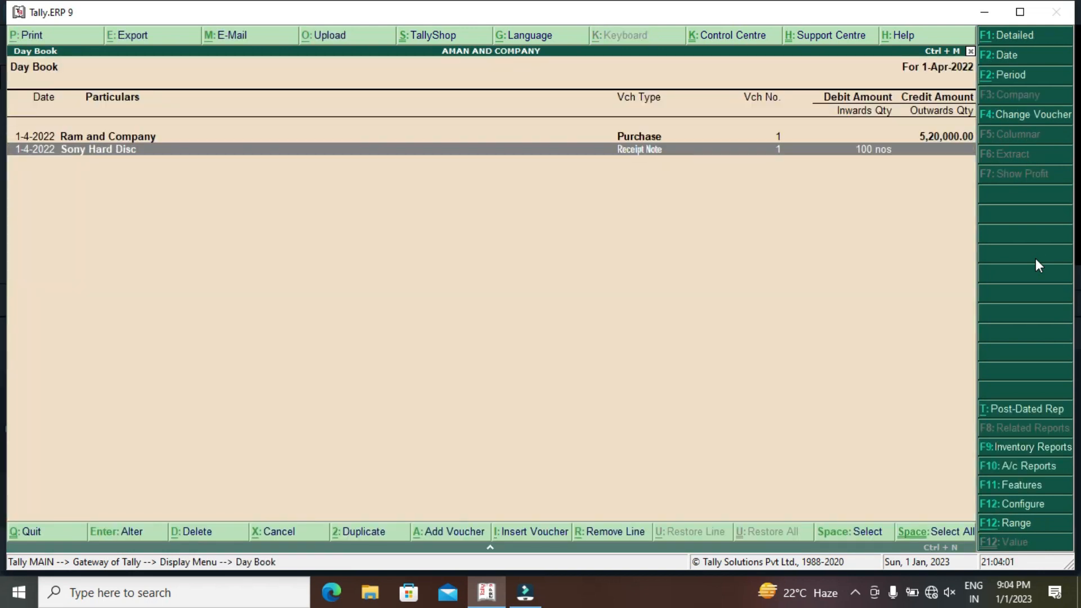
{"action": "key", "text": "Return"}
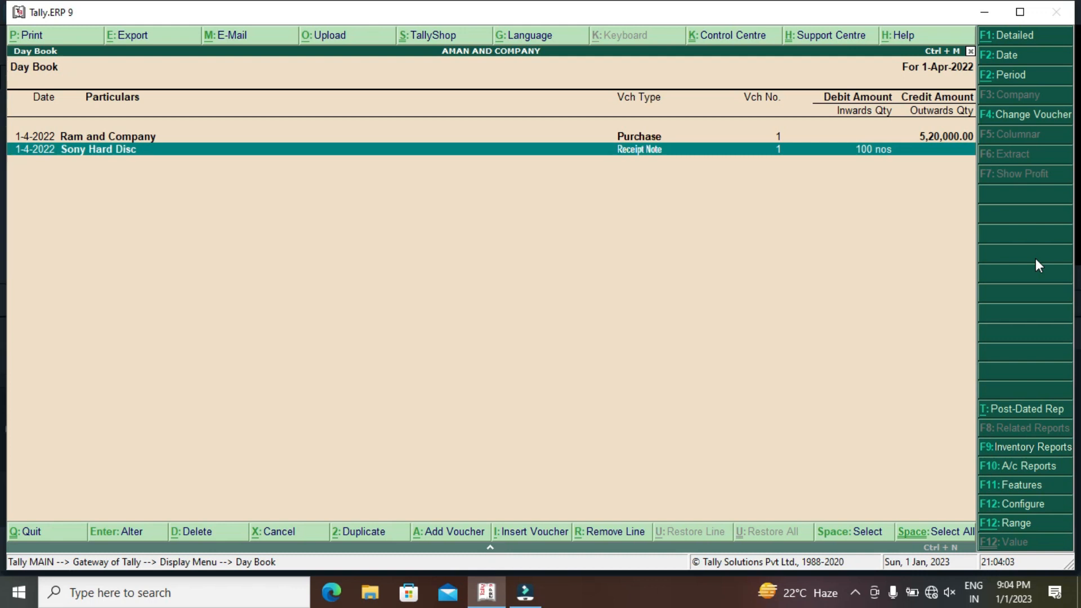
{"action": "key", "text": "Escape"}
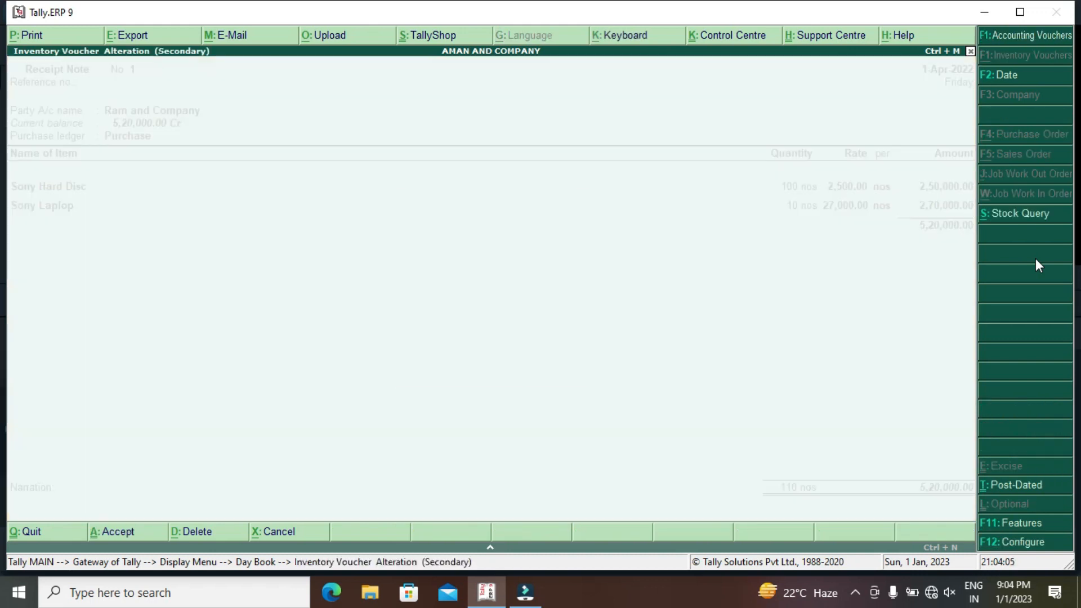
{"action": "key", "text": "alt+d"}
{"action": "key", "text": "y"}
{"action": "key", "text": "Escape"}
{"action": "key", "text": "Escape"}
{"action": "key", "text": "Escape"}
{"action": "key", "text": "Escape"}
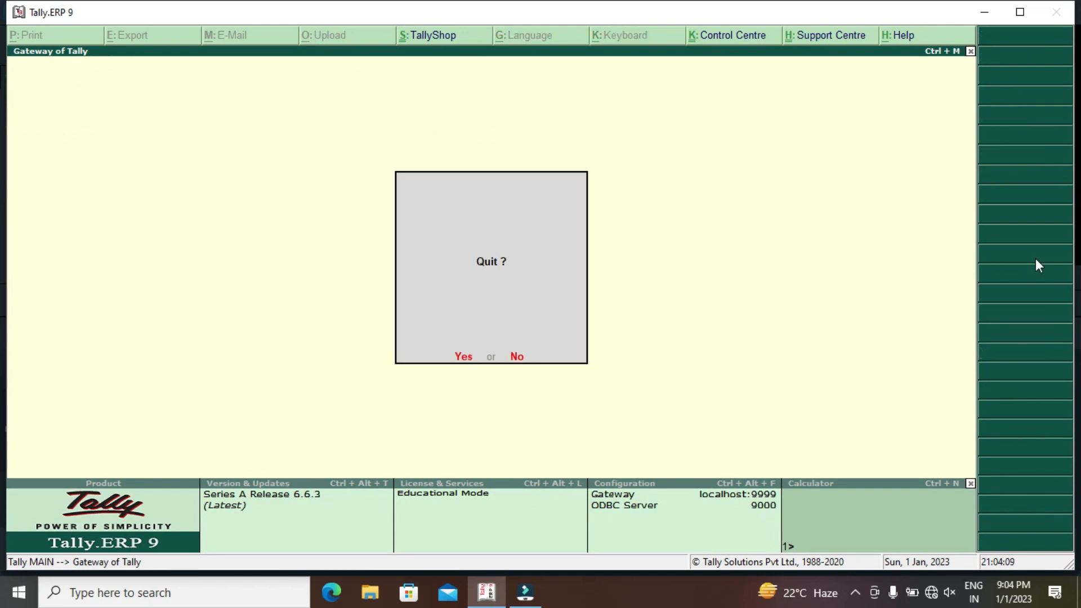
Step: Start a receipt note in Inventory Vouchers with Ram and Company as the party and Purchase as the purchase ledger
{"action": "key", "text": "Down"}
{"action": "key", "text": "Down"}
{"action": "key", "text": "Down"}
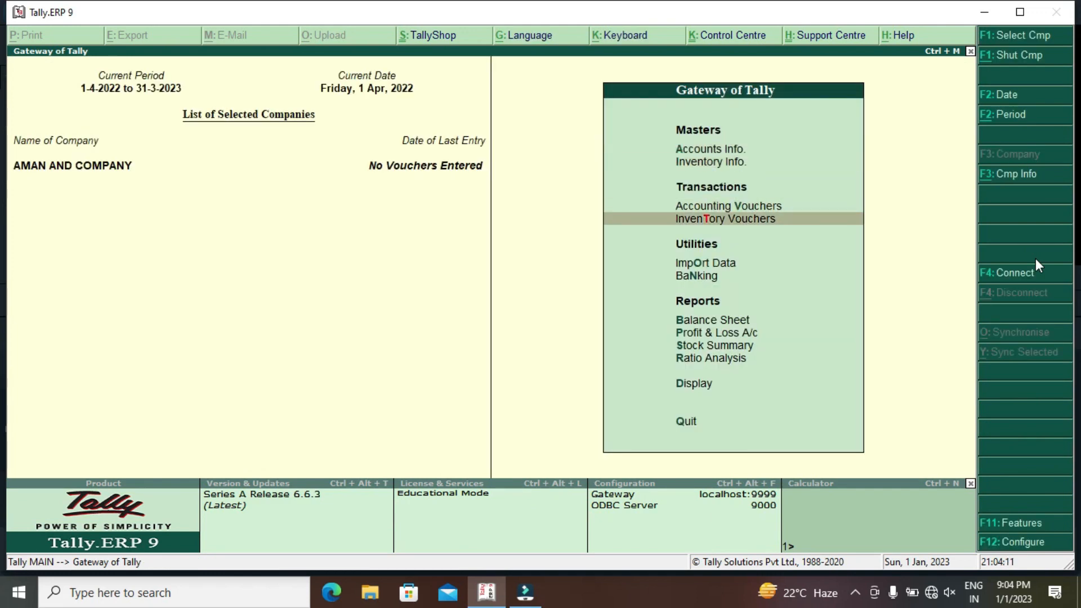
{"action": "key", "text": "Return"}
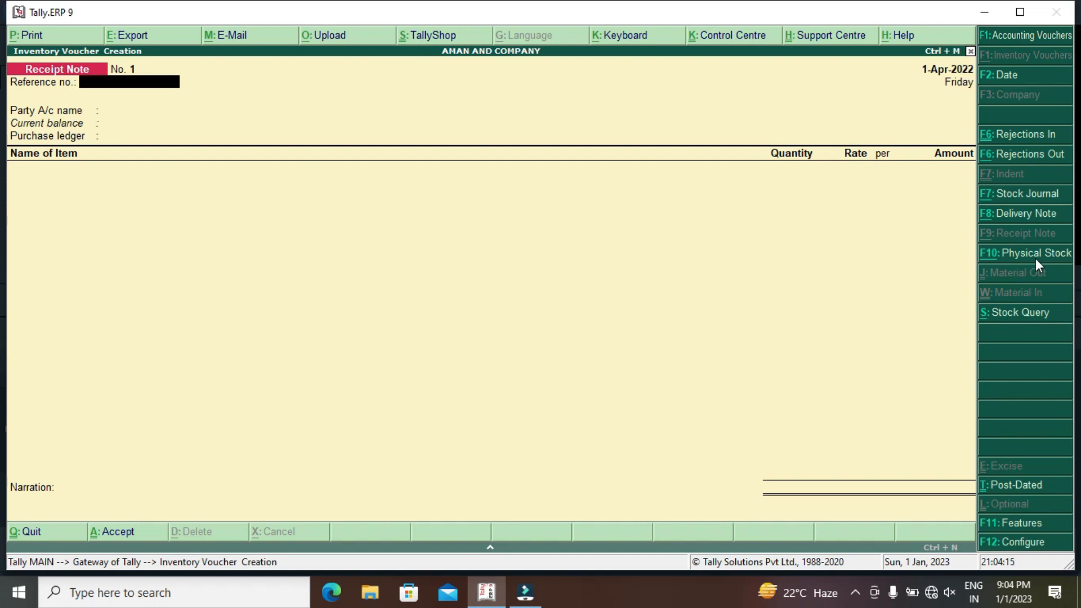
{"action": "key", "text": "Return"}
{"action": "key", "text": "Down"}
{"action": "key", "text": "Down"}
{"action": "key", "text": "Return"}
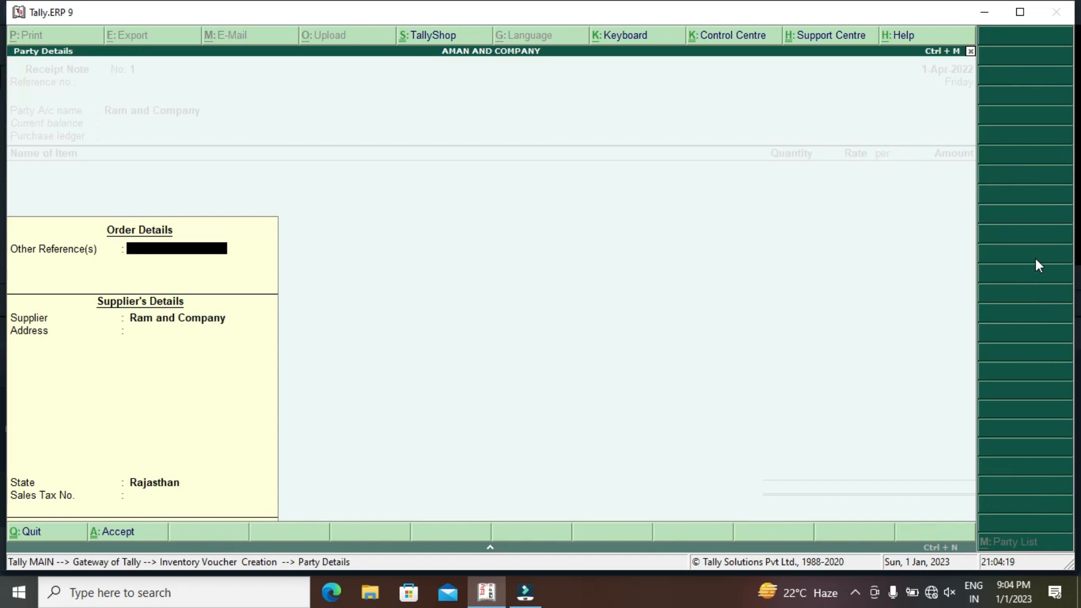
{"action": "key", "text": "Return"}
{"action": "key", "text": "Return"}
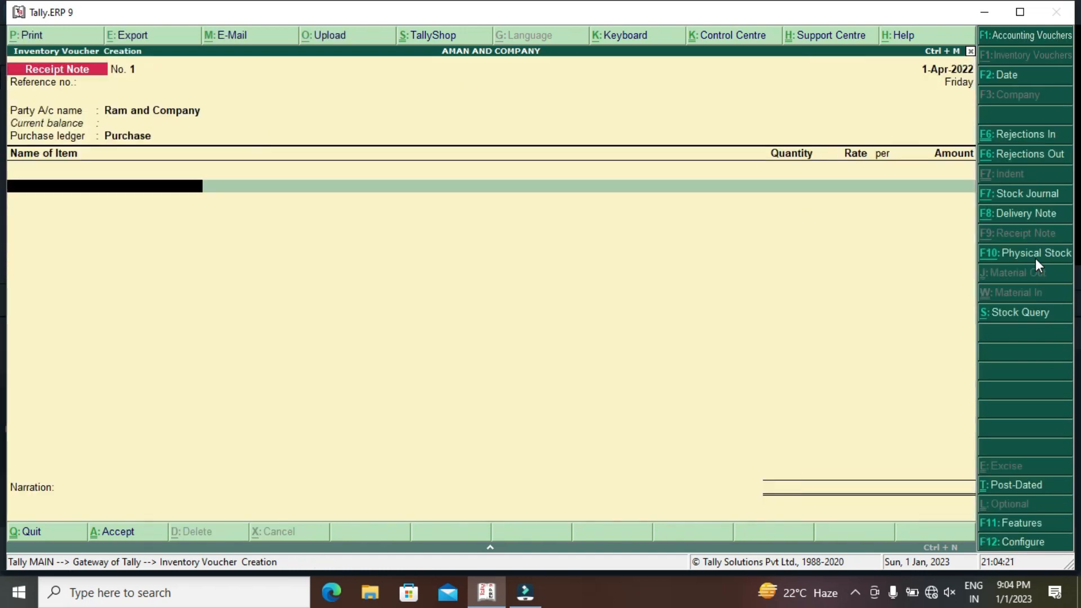
Step: Add Sony Hard Disc to the receipt note and allocate it to the new tracking number T 20
{"action": "key", "text": "Down"}
{"action": "key", "text": "Return"}
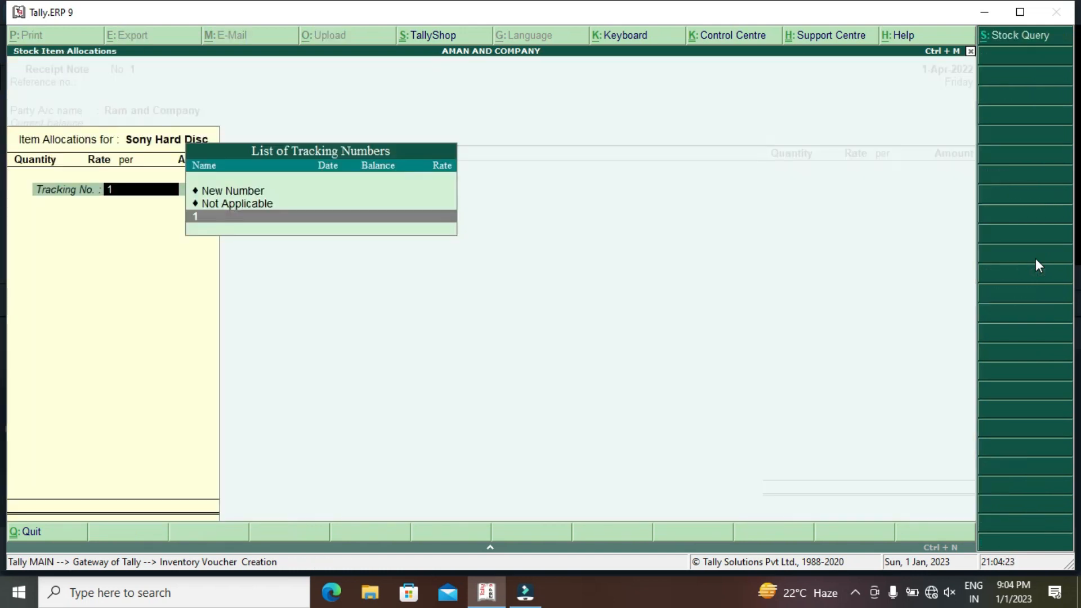
{"action": "key", "text": "Up"}
{"action": "key", "text": "Up"}
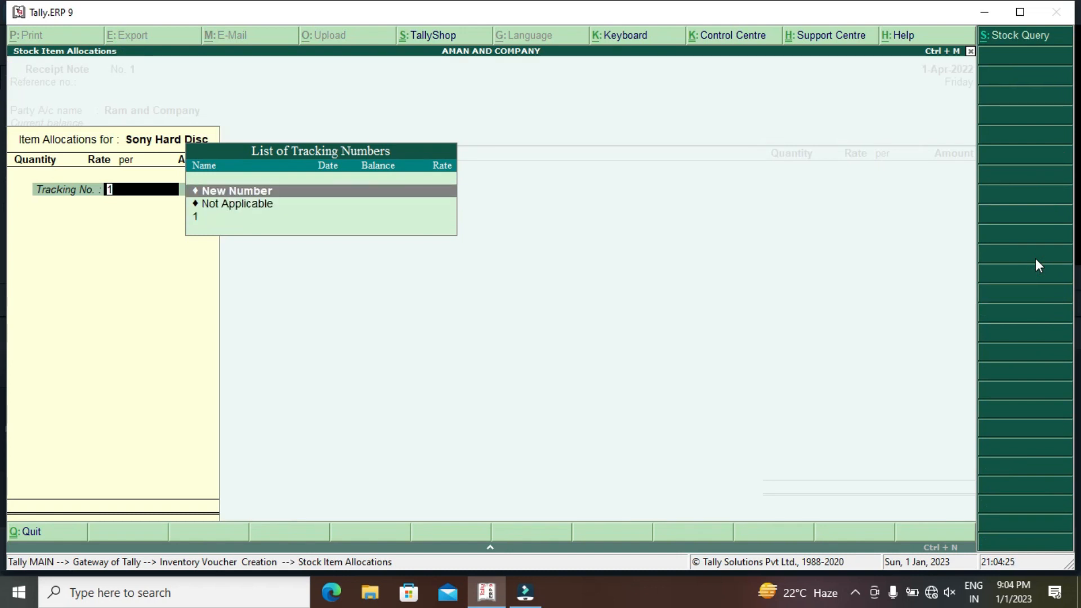
{"action": "key", "text": "Return"}
{"action": "type", "text": "T 20"}
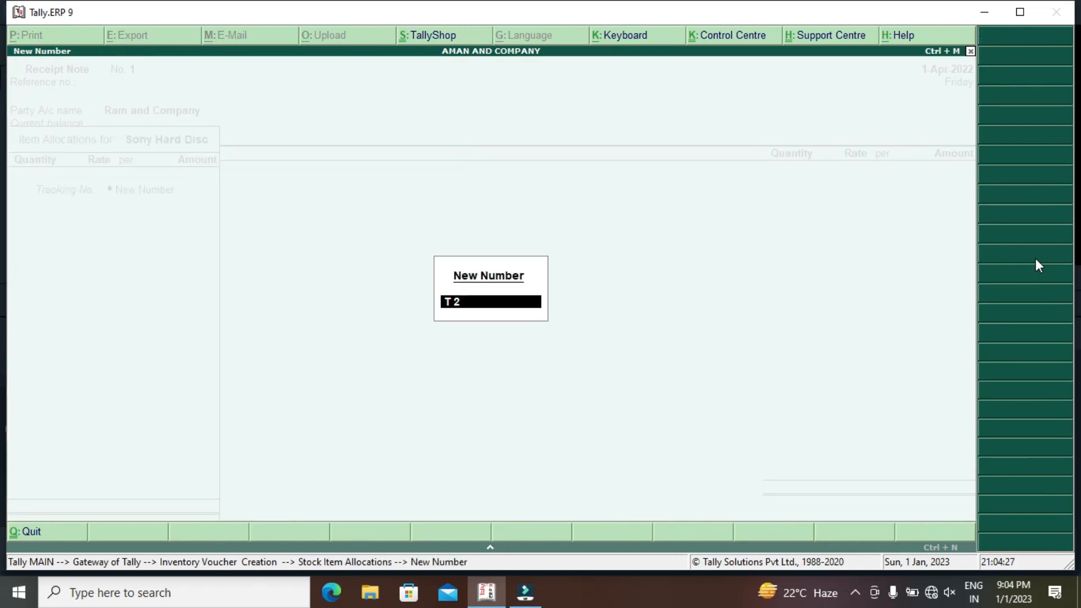
{"action": "key", "text": "Return"}
Step: Enter 100 nos at a rate of 2500 for Sony Hard Disc and recheck its item allocation
{"action": "type", "text": "100"}
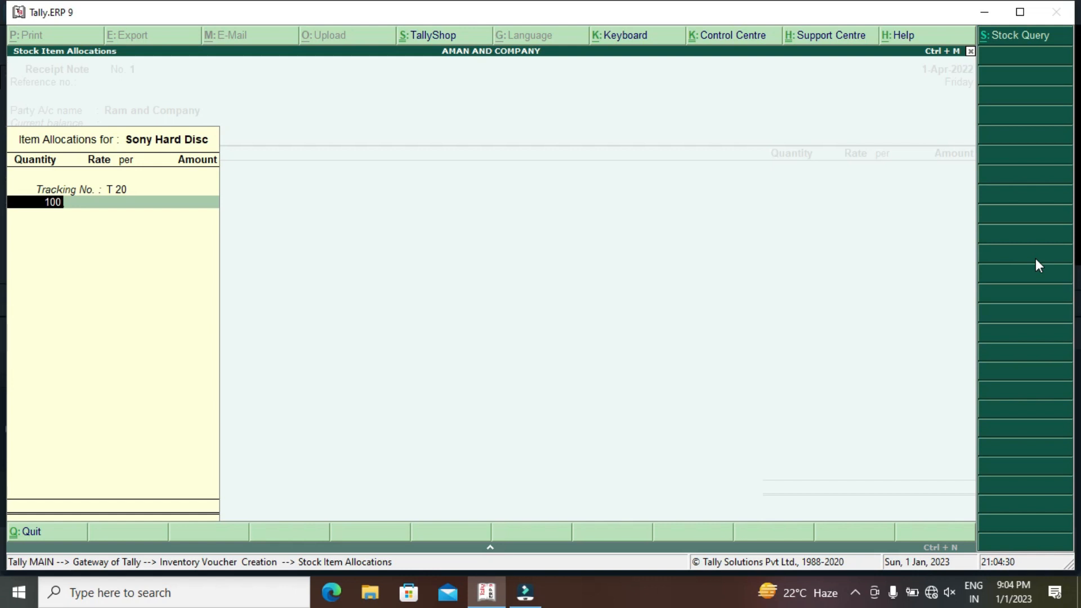
{"action": "key", "text": "Return"}
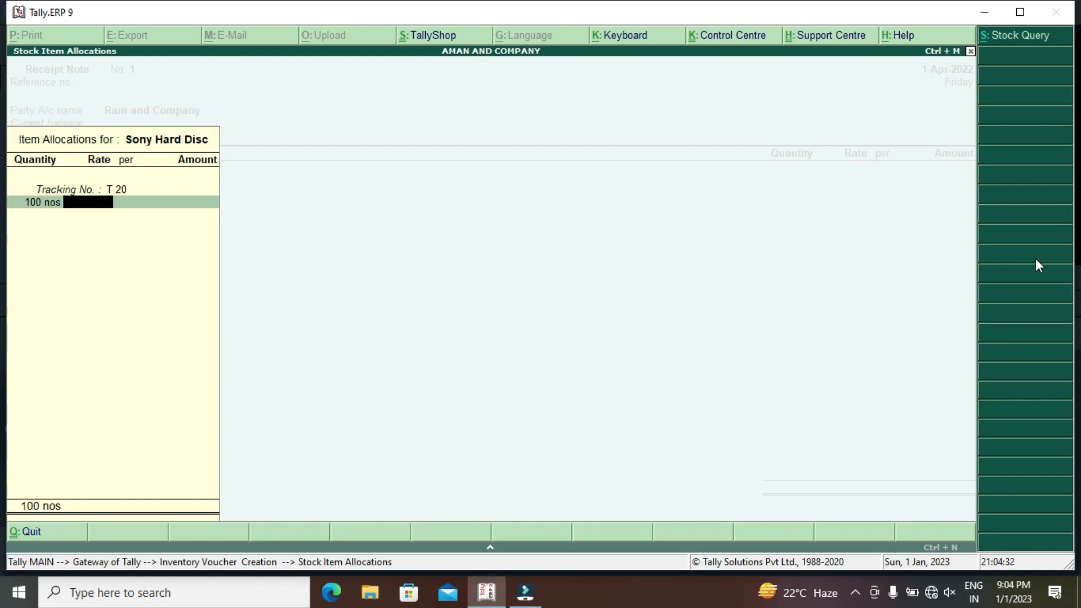
{"action": "type", "text": "2500"}
{"action": "key", "text": "Return"}
{"action": "key", "text": "Return"}
{"action": "key", "text": "Return"}
{"action": "key", "text": "Return"}
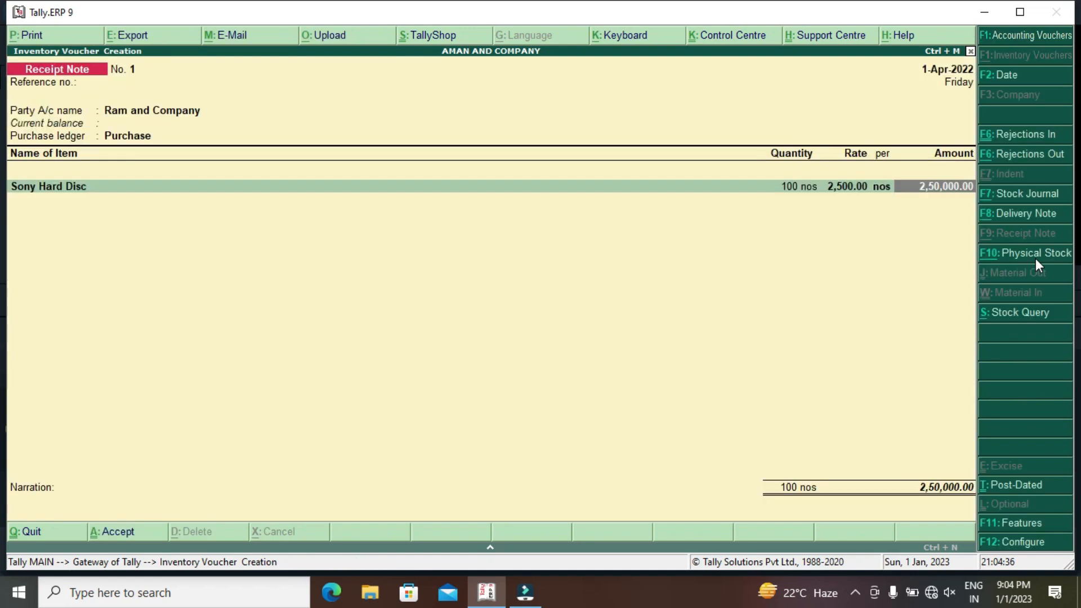
{"action": "key", "text": "BackSpace"}
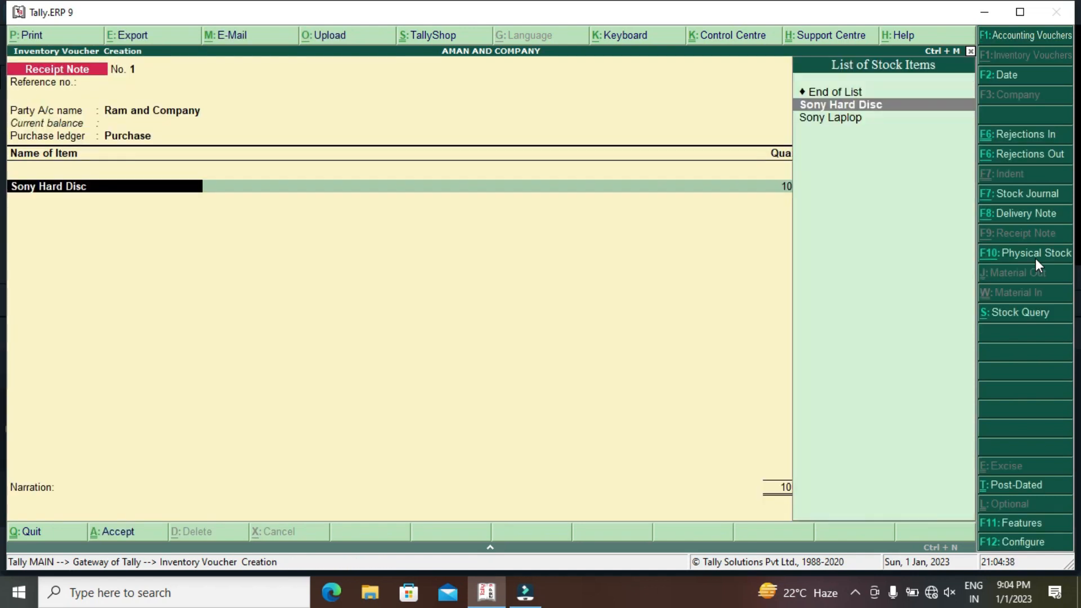
{"action": "key", "text": "Return"}
{"action": "key", "text": "Return"}
{"action": "key", "text": "Return"}
{"action": "key", "text": "Return"}
{"action": "key", "text": "Return"}
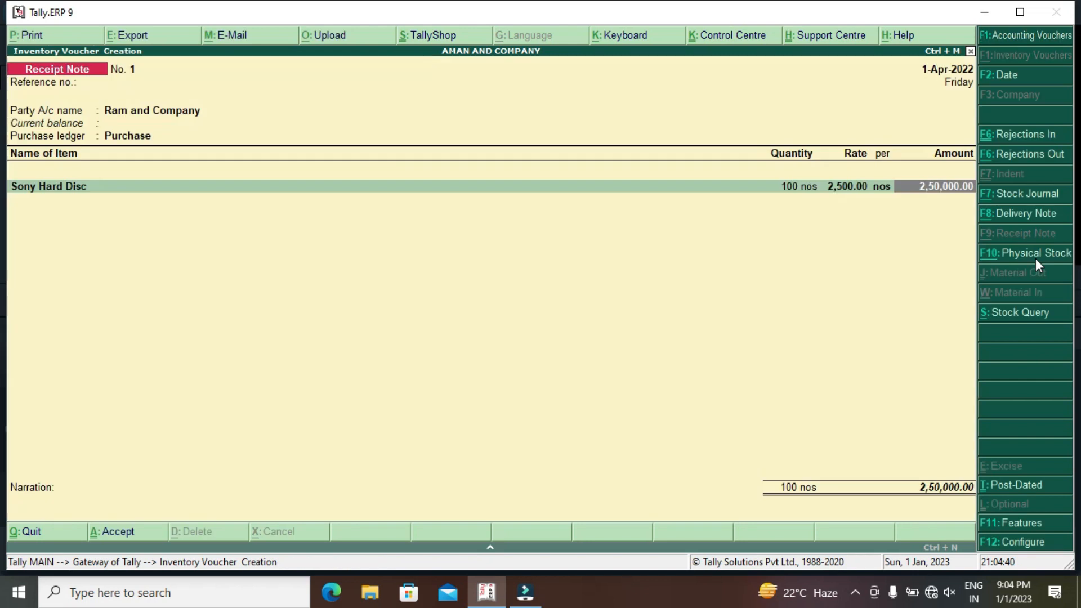
{"action": "key", "text": "Return"}
Step: Add Sony Laplop as the second item and allocate it to tracking number T 20
{"action": "key", "text": "Down"}
{"action": "key", "text": "Down"}
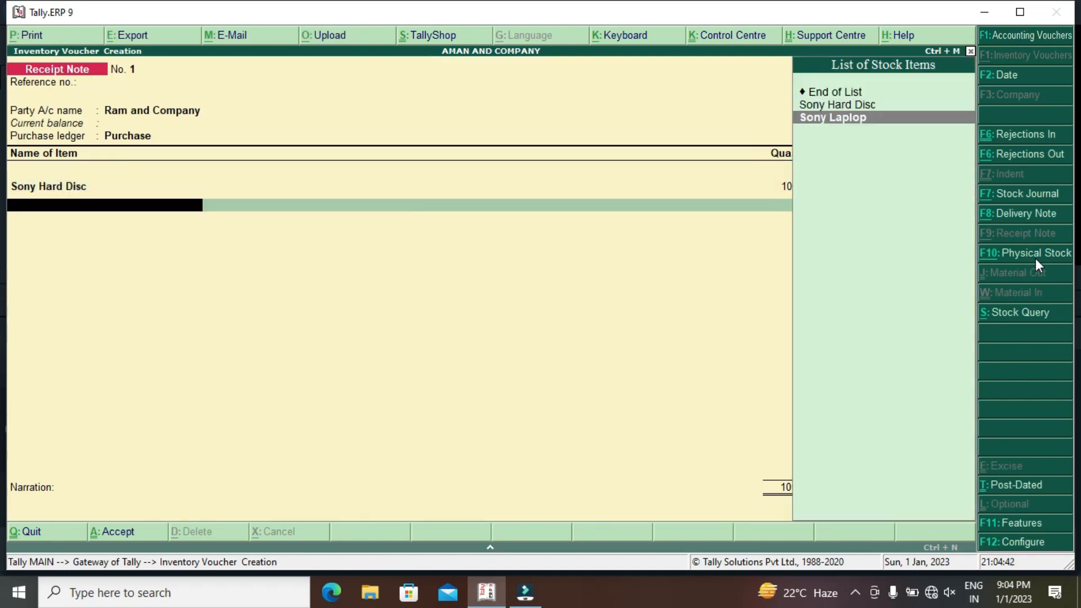
{"action": "key", "text": "Return"}
{"action": "key", "text": "Up"}
{"action": "key", "text": "Up"}
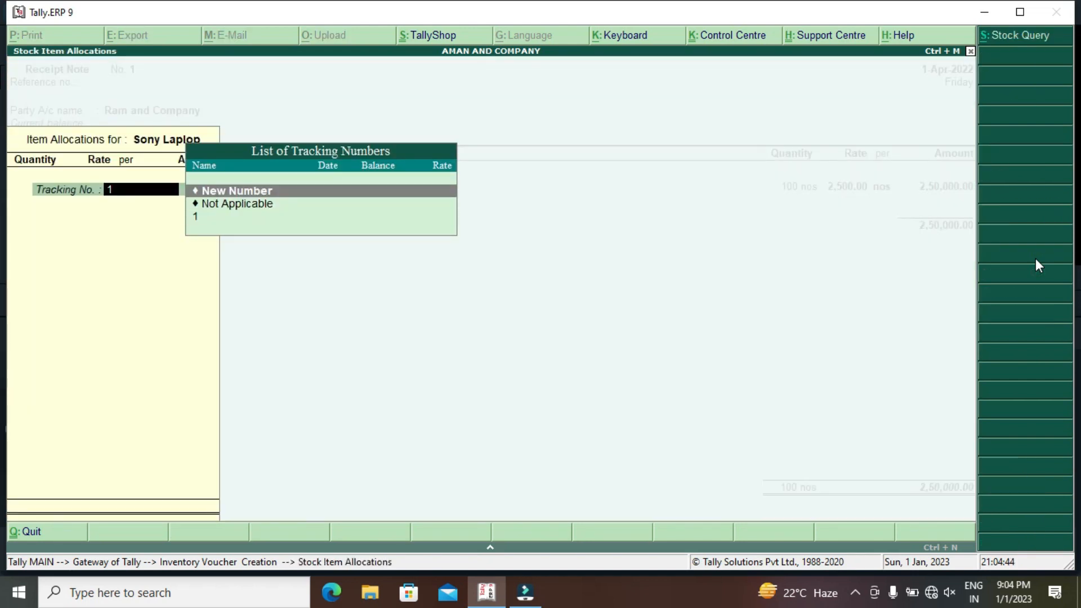
{"action": "key", "text": "Return"}
{"action": "type", "text": "T 20"}
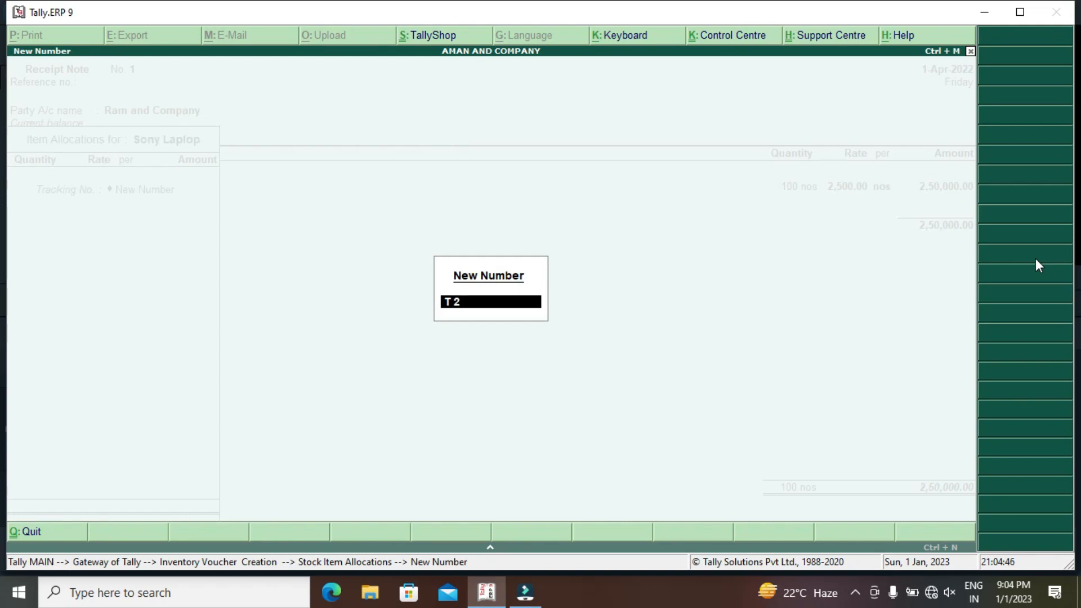
{"action": "key", "text": "Return"}
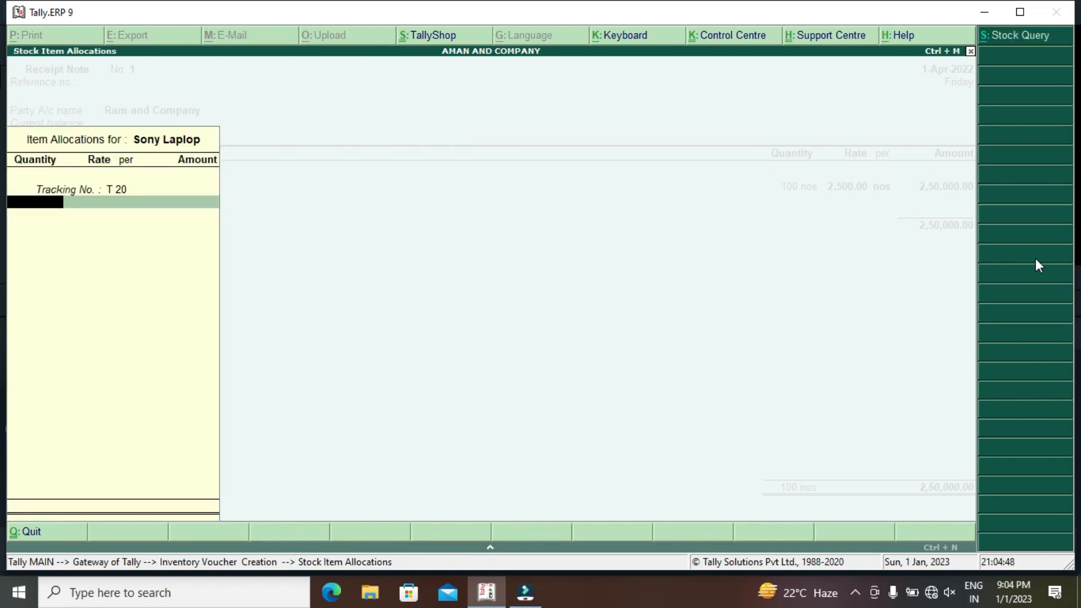
Step: Enter 10 nos at a rate of 25000 for Sony Laplop
{"action": "type", "text": "10"}
{"action": "key", "text": "Return"}
{"action": "type", "text": "25000"}
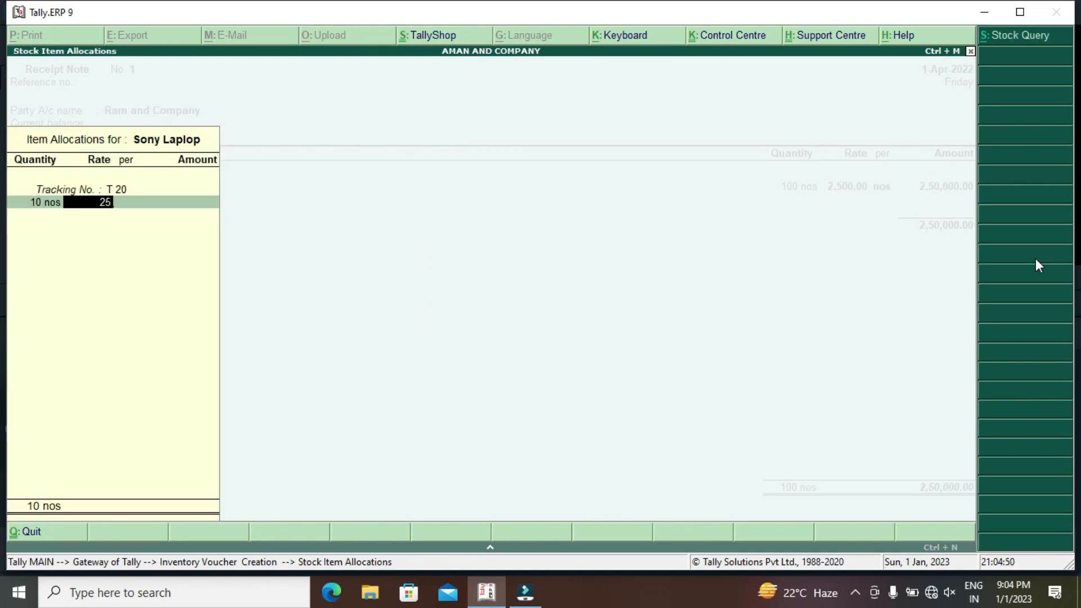
{"action": "key", "text": "Return"}
{"action": "key", "text": "Return"}
{"action": "key", "text": "Return"}
{"action": "key", "text": "Return"}
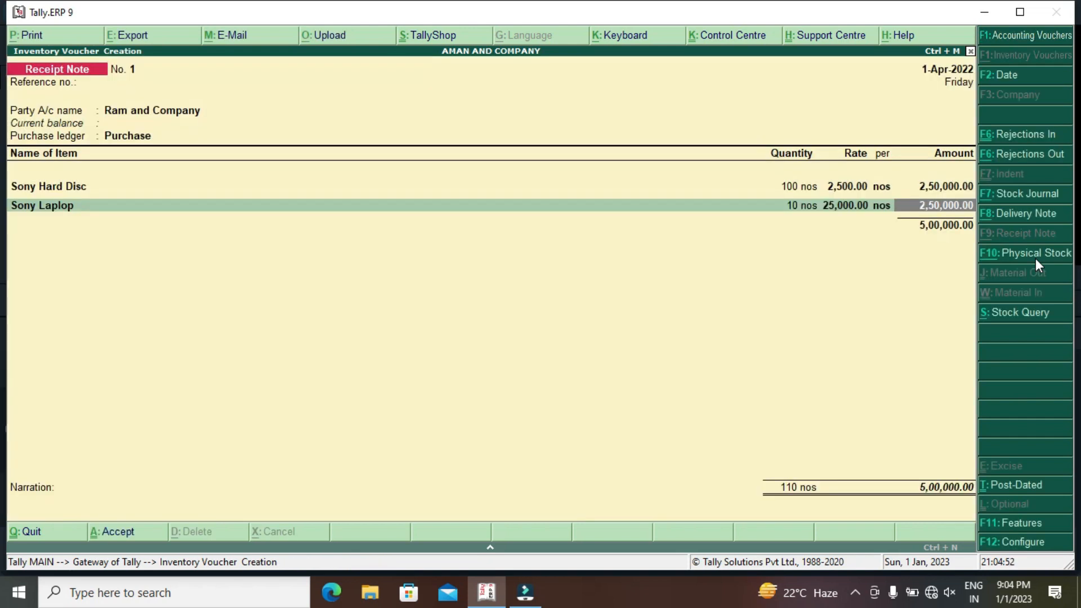
{"action": "key", "text": "Return"}
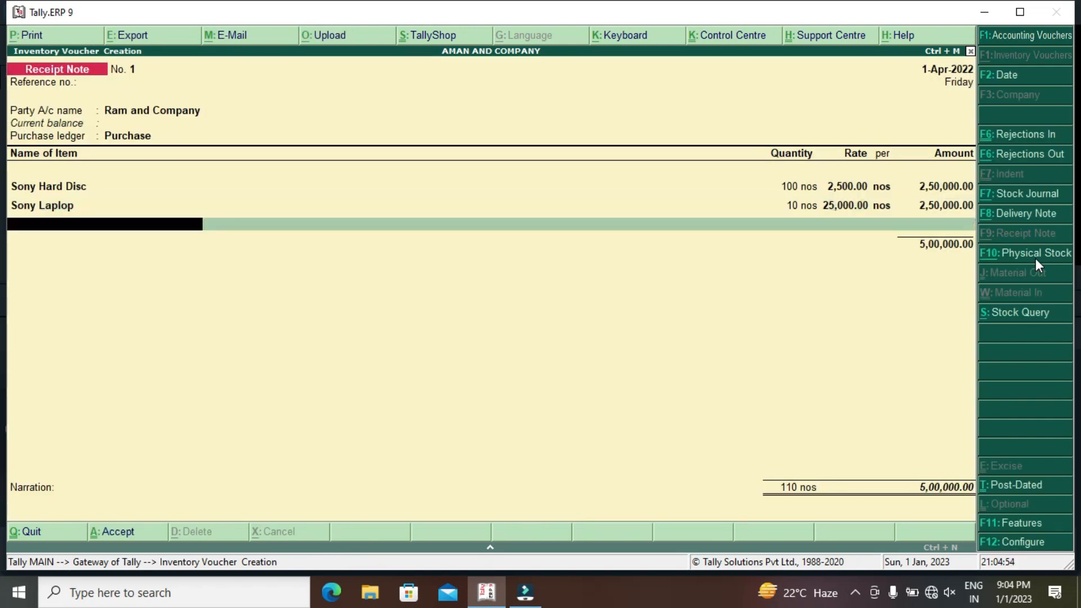
Step: End the item list, save the receipt note and return to the Gateway of Tally
{"action": "key", "text": "Return"}
{"action": "key", "text": "Return"}
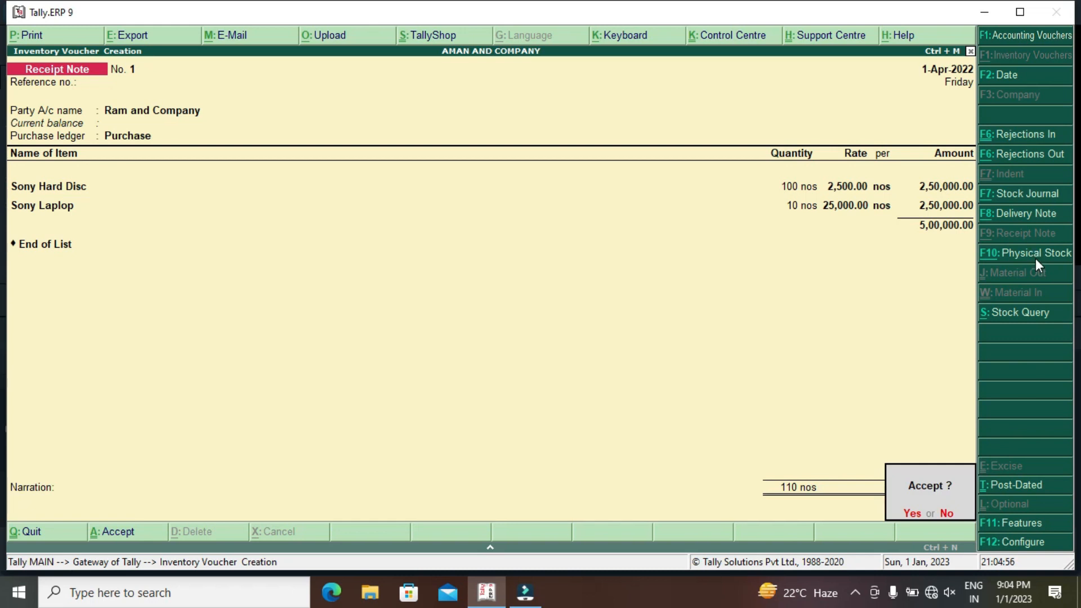
{"action": "key", "text": "Return"}
{"action": "key", "text": "Escape"}
{"action": "key", "text": "Return"}
Step: Check the Sony Hard Disc stock vouchers through the Stock Summary, and return to the Gateway of Tally
{"action": "key", "text": "Down"}
{"action": "key", "text": "Down"}
{"action": "key", "text": "Down"}
{"action": "key", "text": "Down"}
{"action": "key", "text": "Down"}
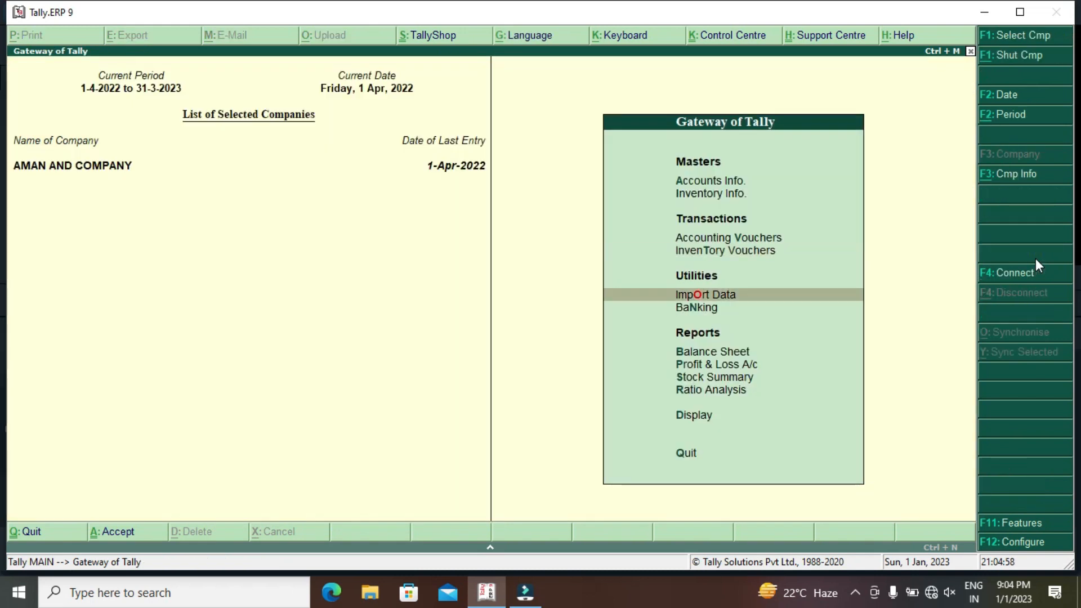
{"action": "key", "text": "Return"}
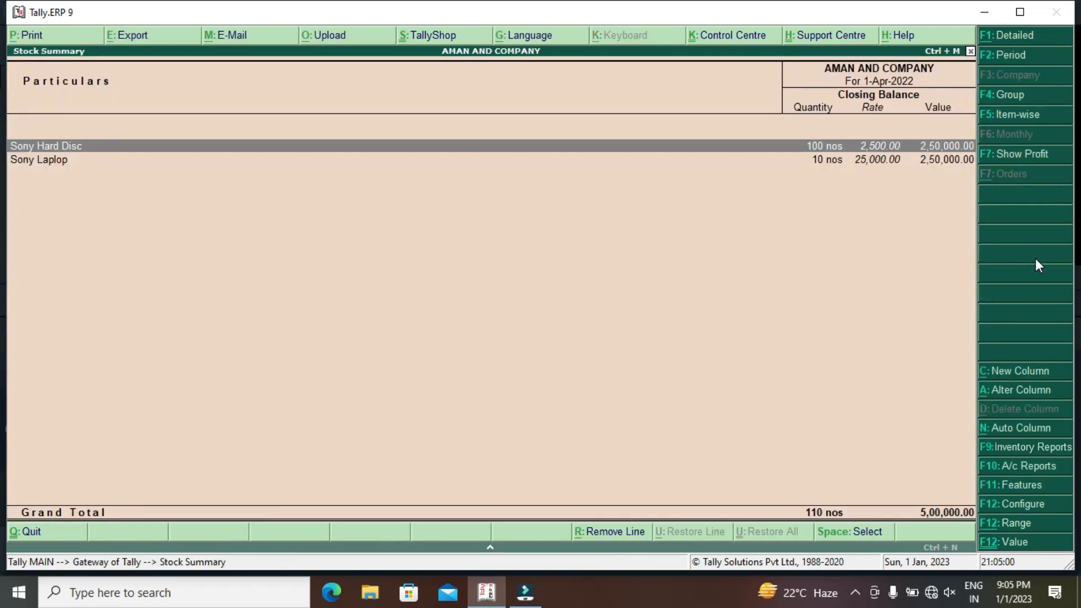
{"action": "key", "text": "Return"}
{"action": "key", "text": "Return"}
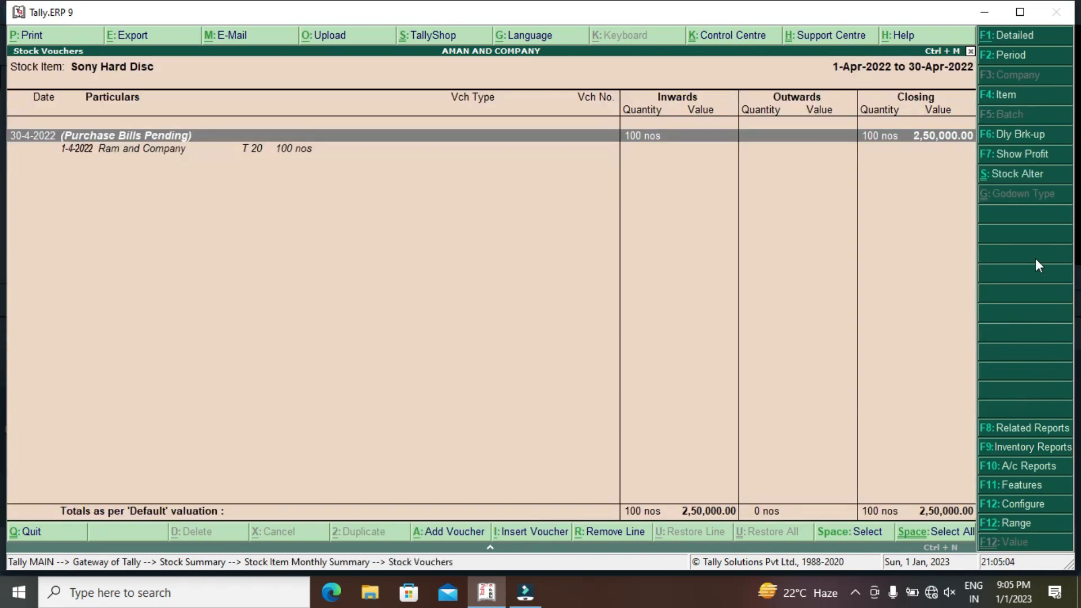
{"action": "key", "text": "Escape"}
{"action": "key", "text": "Escape"}
{"action": "key", "text": "Escape"}
Step: Bring up the Statements of Inventory from the display reports
{"action": "key", "text": "Down"}
{"action": "key", "text": "Down"}
{"action": "key", "text": "Return"}
{"action": "key", "text": "Down"}
{"action": "key", "text": "Down"}
{"action": "key", "text": "Down"}
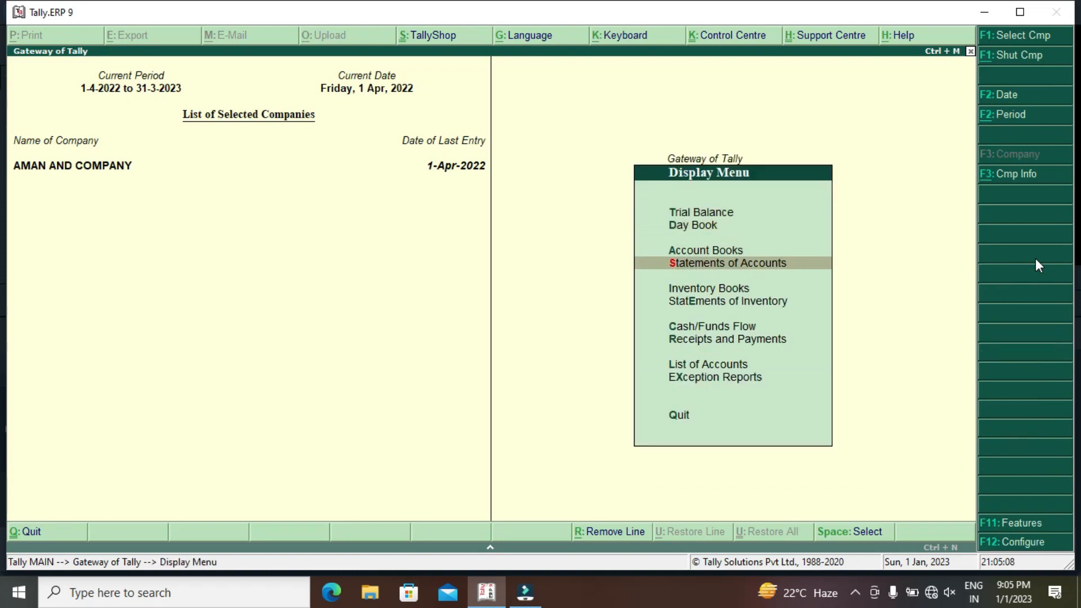
{"action": "key", "text": "Down"}
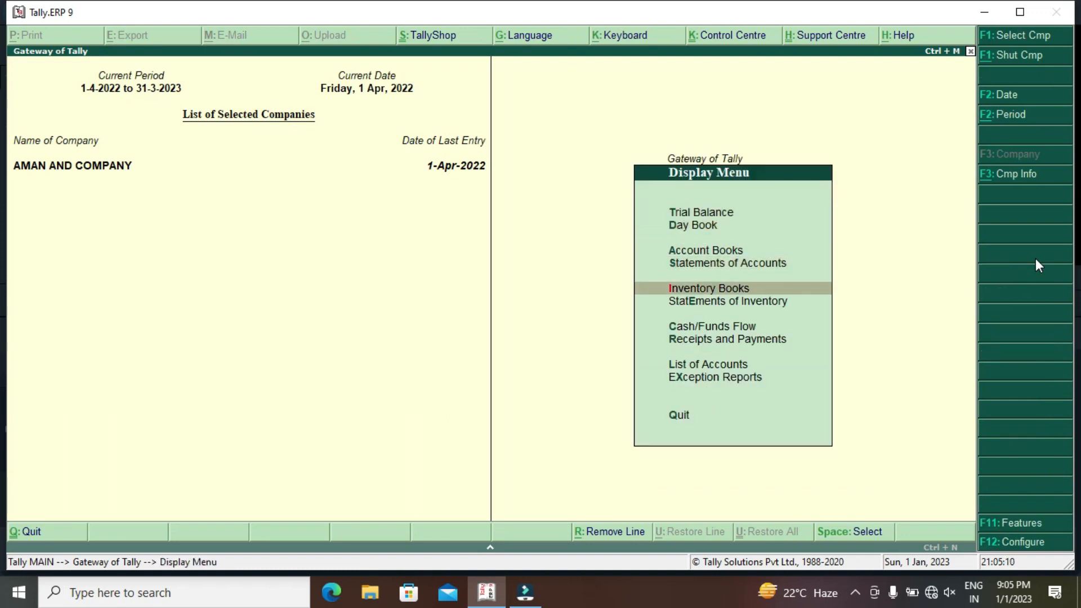
{"action": "key", "text": "Down"}
{"action": "key", "text": "Return"}
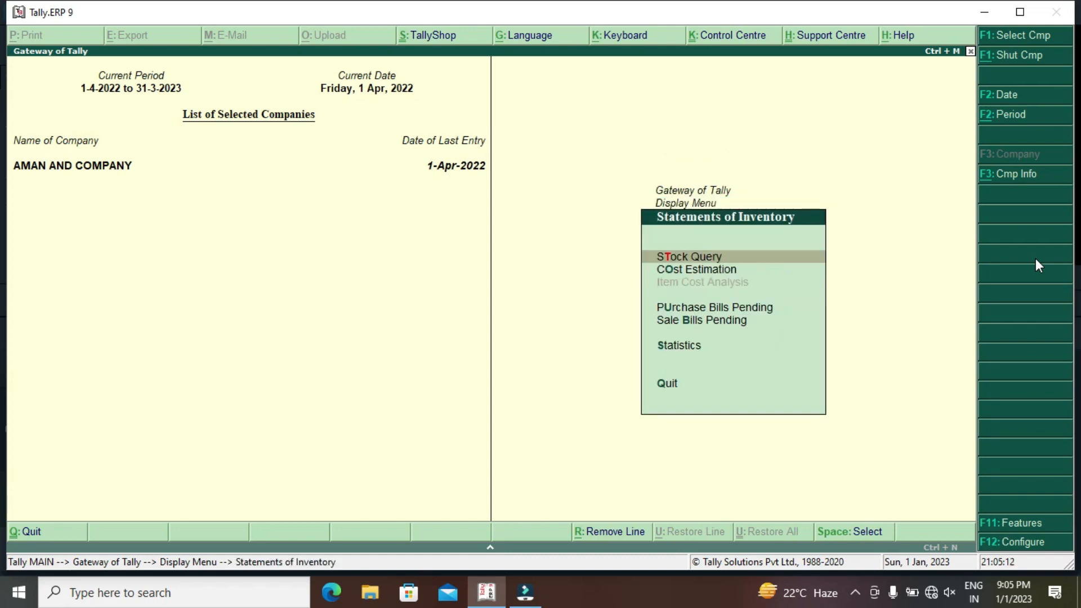
Step: Review the Purchase Bills Pending report for the received goods, and go back to the Gateway of Tally
{"action": "key", "text": "Down"}
{"action": "key", "text": "Down"}
{"action": "key", "text": "Return"}
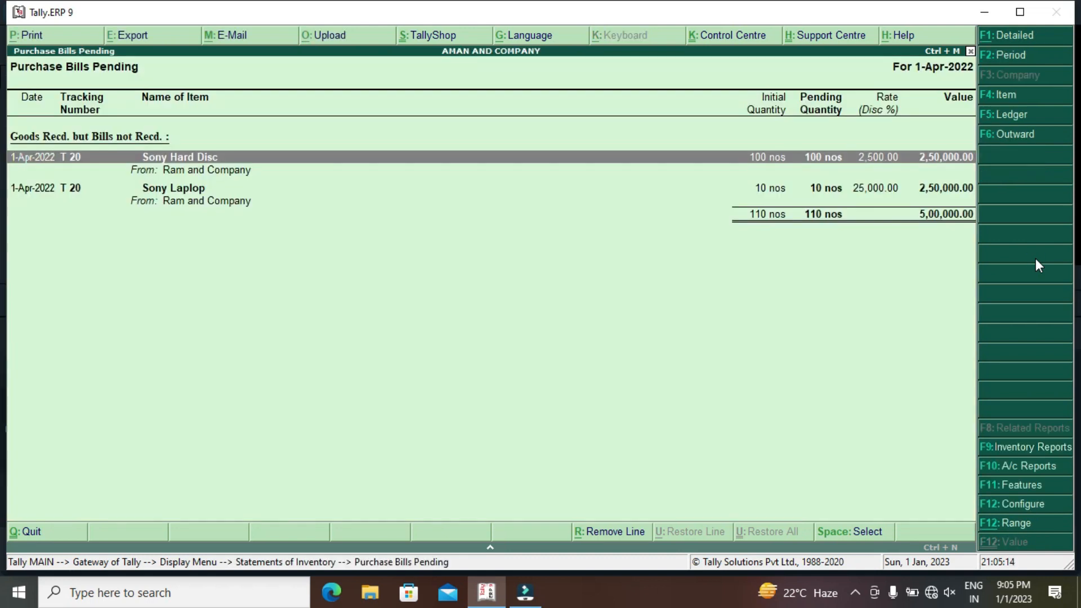
{"action": "key", "text": "Escape"}
{"action": "key", "text": "Escape"}
{"action": "key", "text": "Escape"}
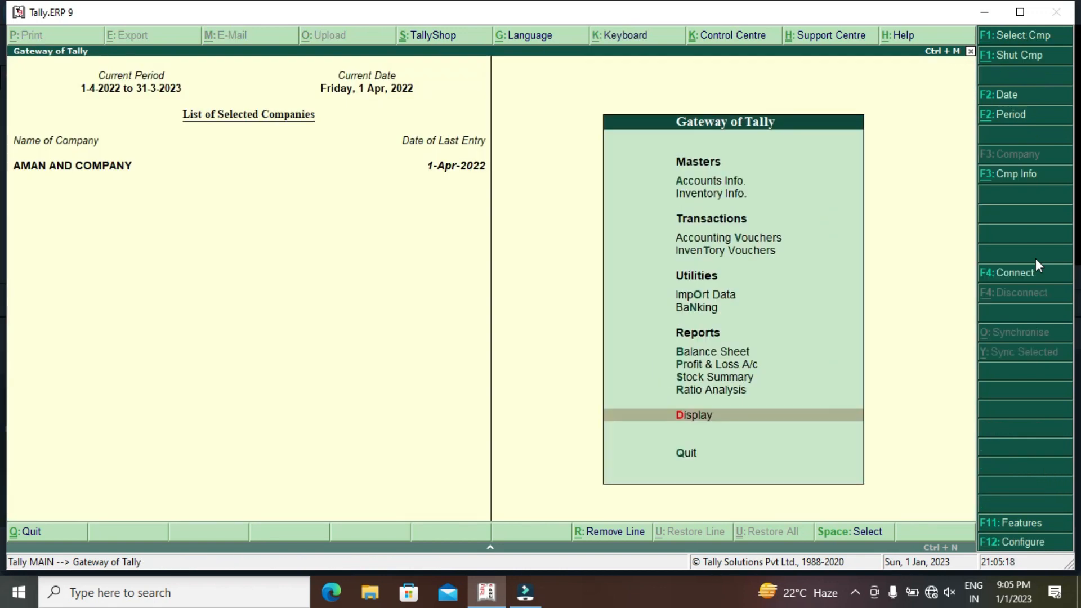
Step: Bring up the list of ledgers from the Account Books reports
{"action": "key", "text": "Return"}
{"action": "key", "text": "Down"}
{"action": "key", "text": "Down"}
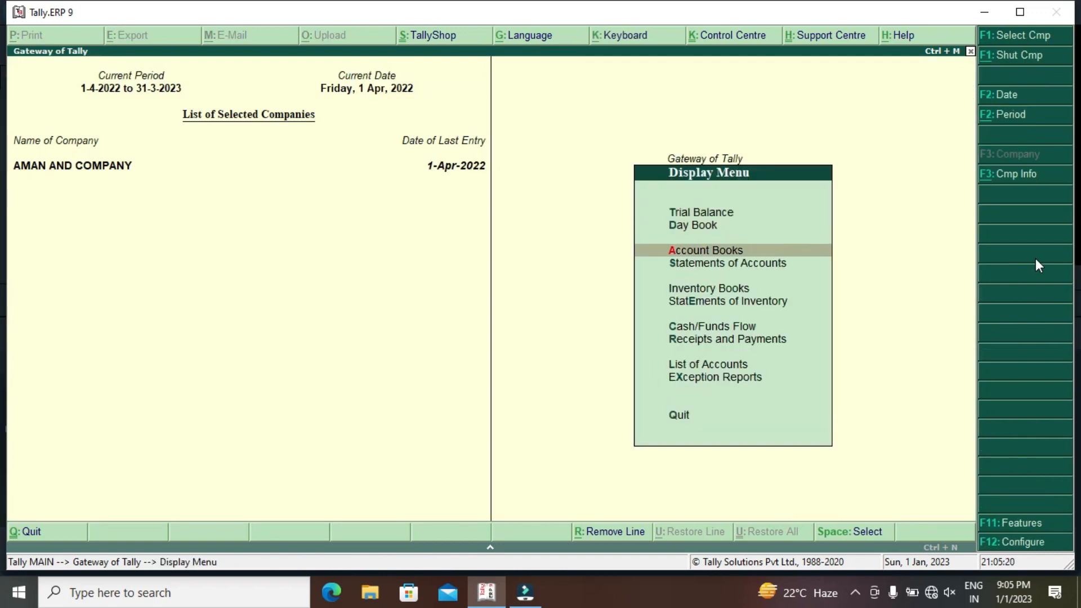
{"action": "key", "text": "Return"}
{"action": "key", "text": "Down"}
{"action": "key", "text": "Return"}
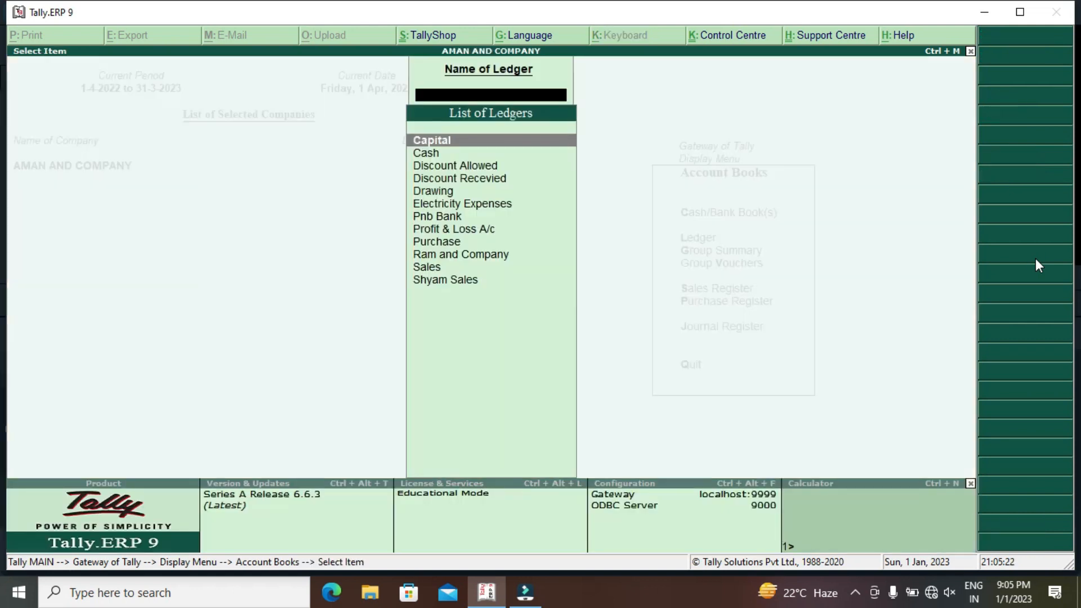
Step: Check the ledger vouchers of Ram and Company for any entry from the receipt note, and return to the Gateway of Tally
{"action": "key", "text": "Down"}
{"action": "key", "text": "Down"}
{"action": "key", "text": "Down"}
{"action": "key", "text": "Down"}
{"action": "key", "text": "Down"}
{"action": "key", "text": "Down"}
{"action": "key", "text": "Down"}
{"action": "key", "text": "Down"}
{"action": "key", "text": "Down"}
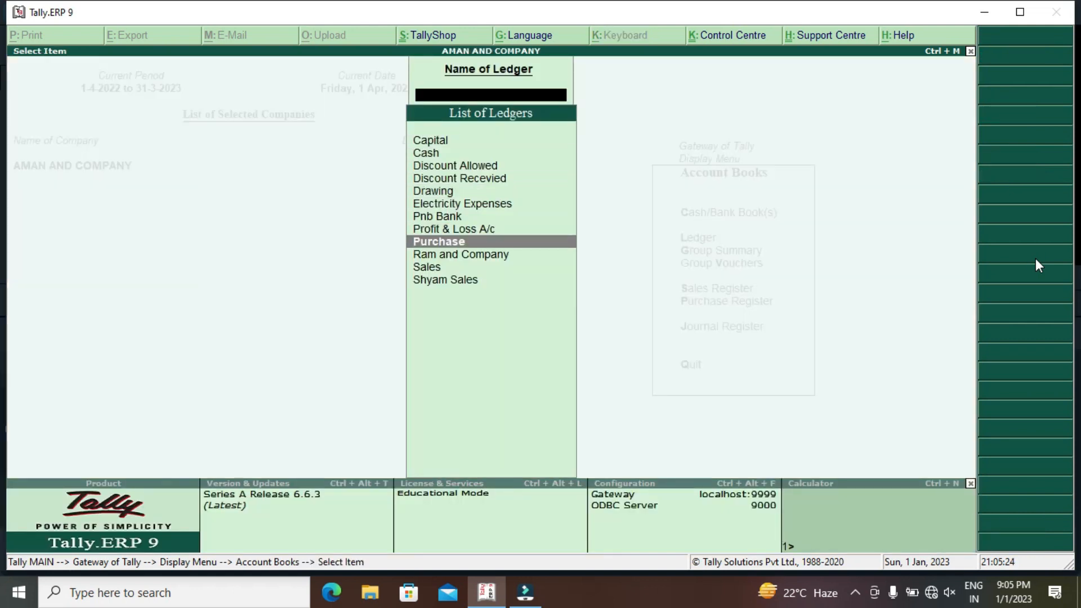
{"action": "key", "text": "Return"}
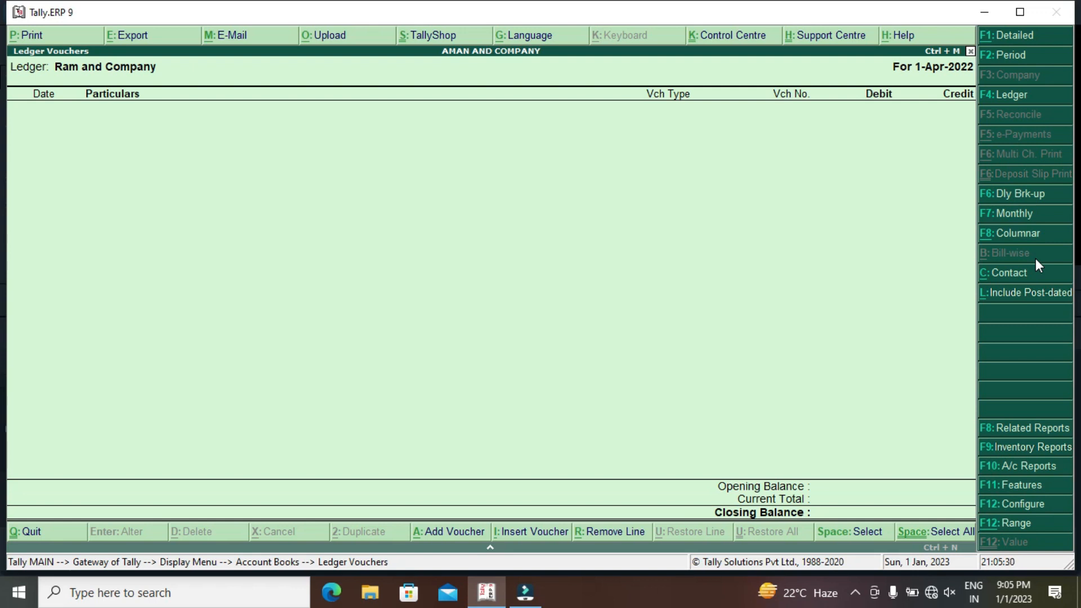
{"action": "key", "text": "Escape"}
{"action": "key", "text": "Escape"}
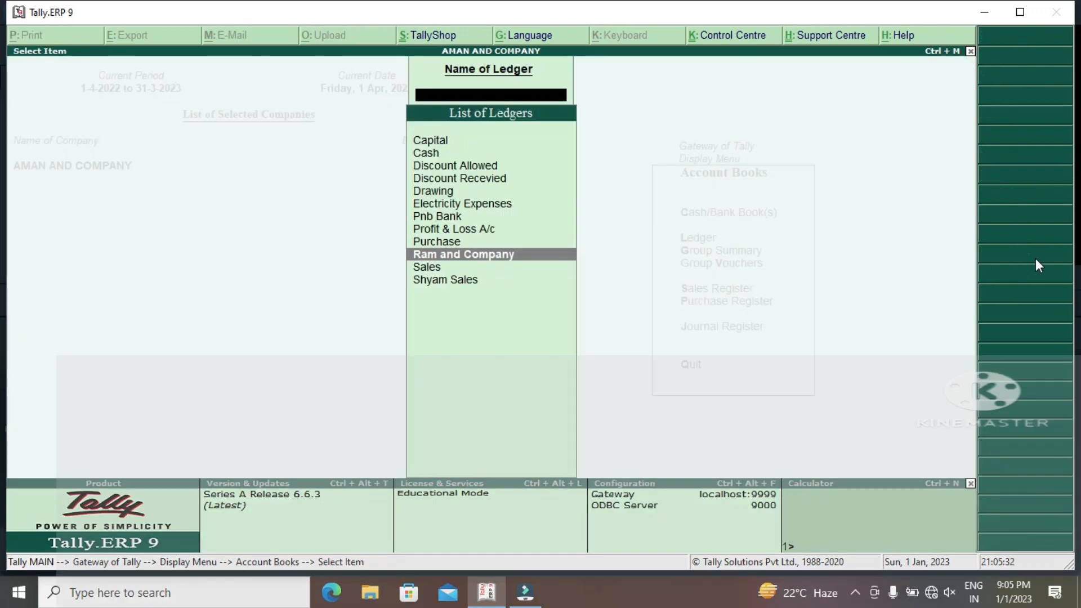
{"action": "key", "text": "Escape"}
{"action": "key", "text": "Escape"}
{"action": "key", "text": "Escape"}
{"action": "key", "text": "Escape"}
{"action": "key", "text": "Escape"}
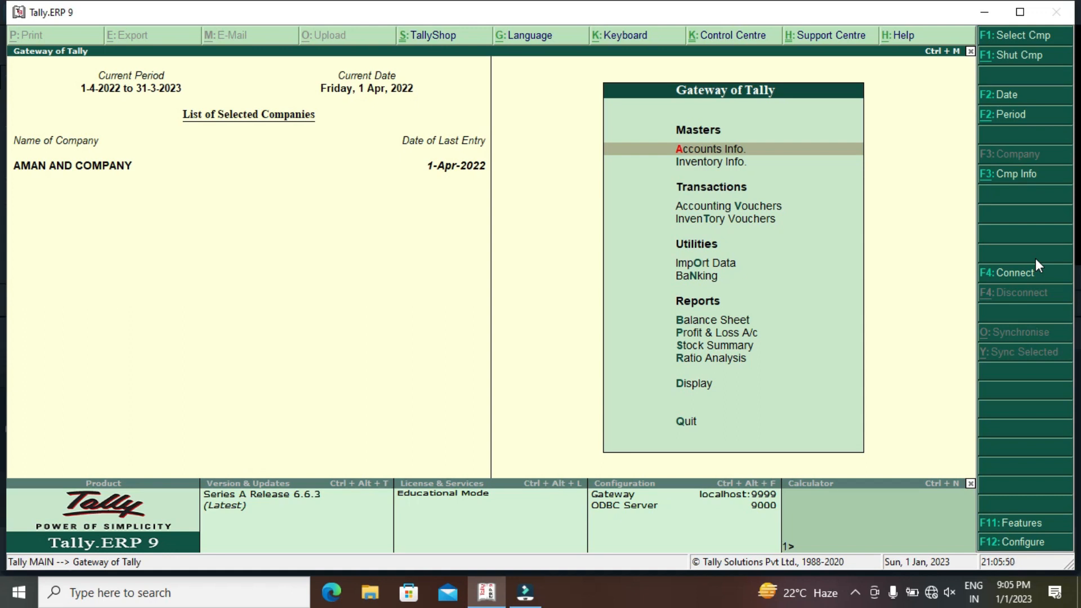
Step: Open a new blank receipt note in Inventory Vouchers
{"action": "key", "text": "Down"}
{"action": "key", "text": "Down"}
{"action": "key", "text": "Down"}
{"action": "key", "text": "Return"}
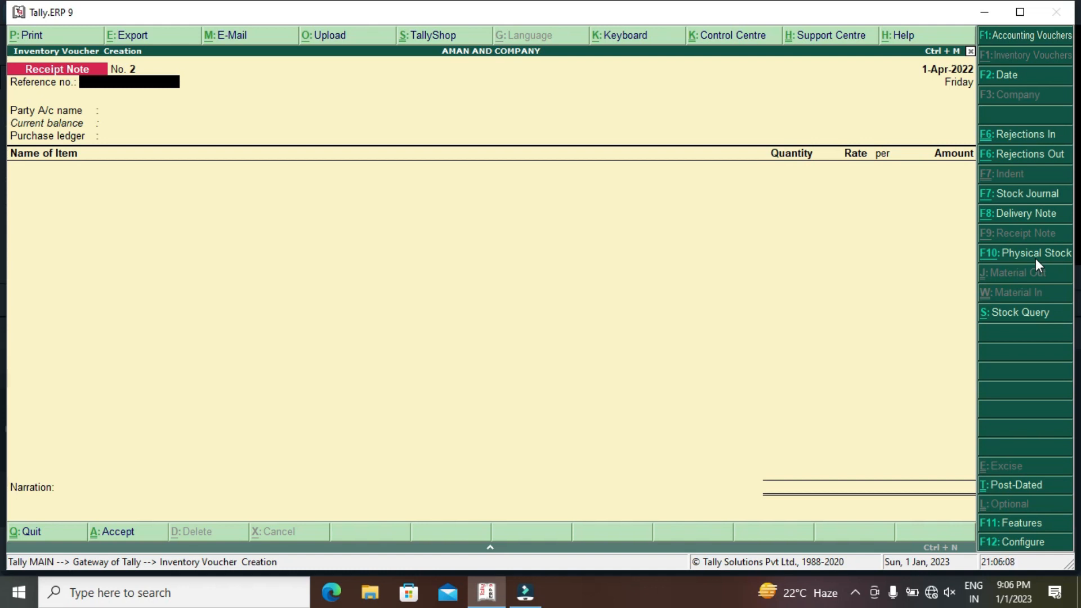
Step: Start a Rejections Out voucher with Ram and Company as the ledger account and supplier
{"action": "left_click", "coordinate": [1036, 154]}
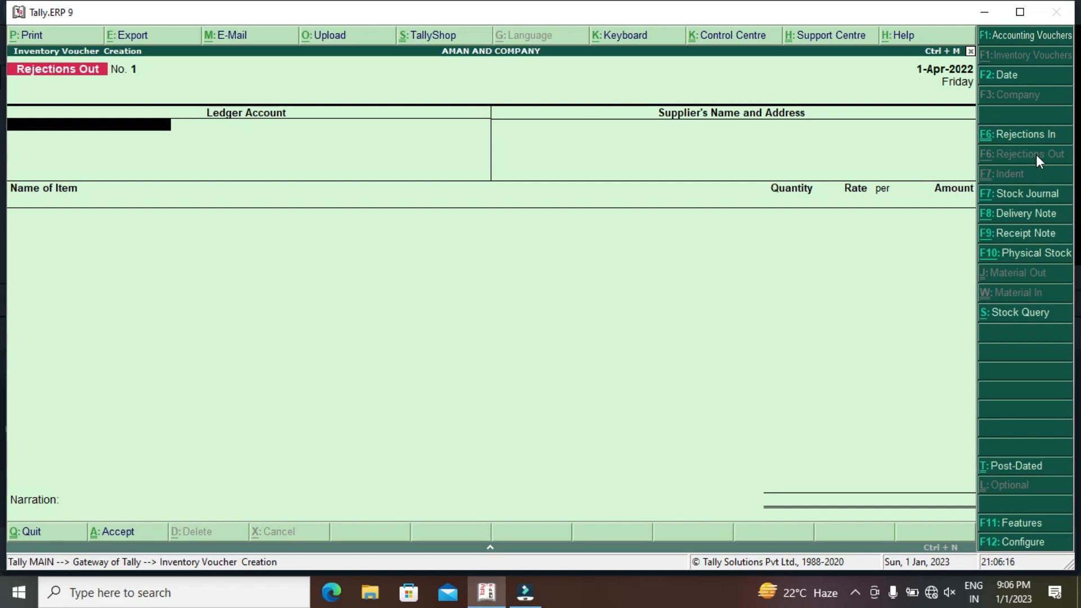
{"action": "key", "text": "Down"}
{"action": "key", "text": "Down"}
{"action": "key", "text": "Down"}
{"action": "key", "text": "Down"}
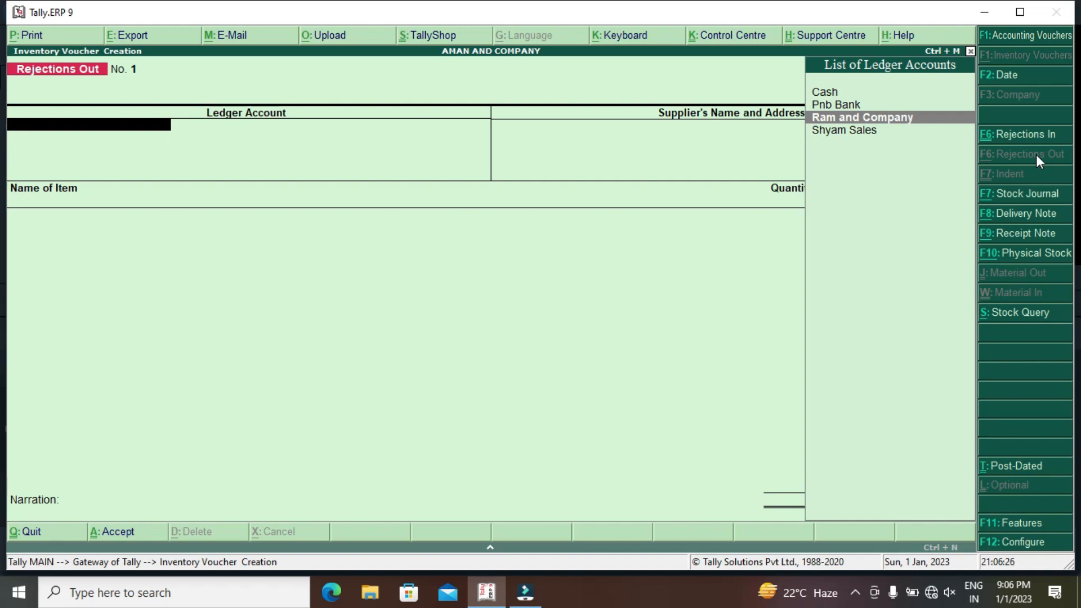
{"action": "key", "text": "Return"}
{"action": "key", "text": "Return"}
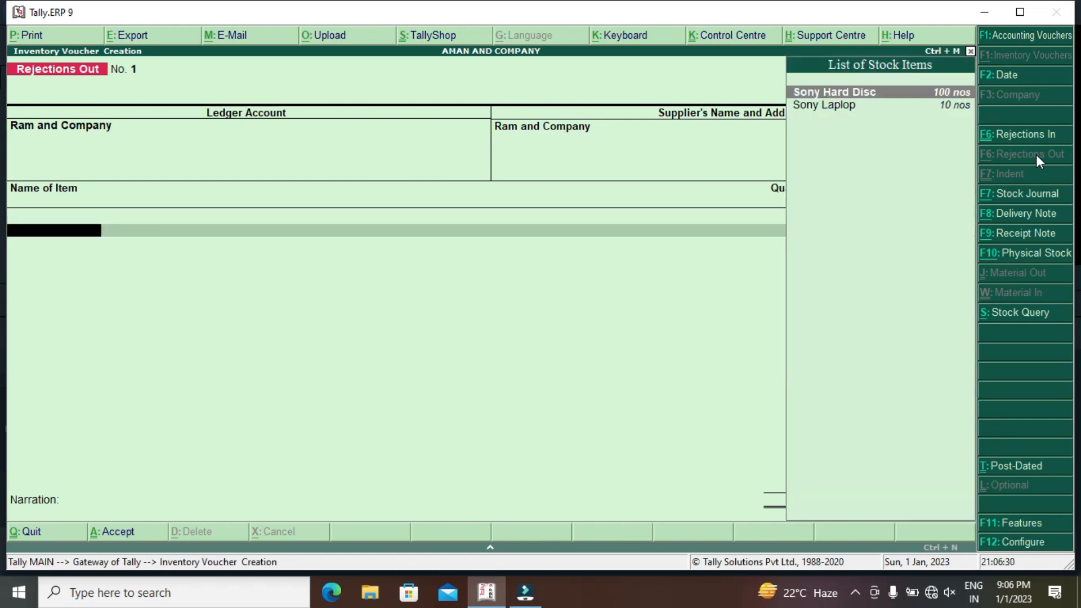
Step: Add Sony Hard Disc to the rejection under tracking number T 20 with a quantity of 10 nos
{"action": "key", "text": "Return"}
{"action": "key", "text": "Down"}
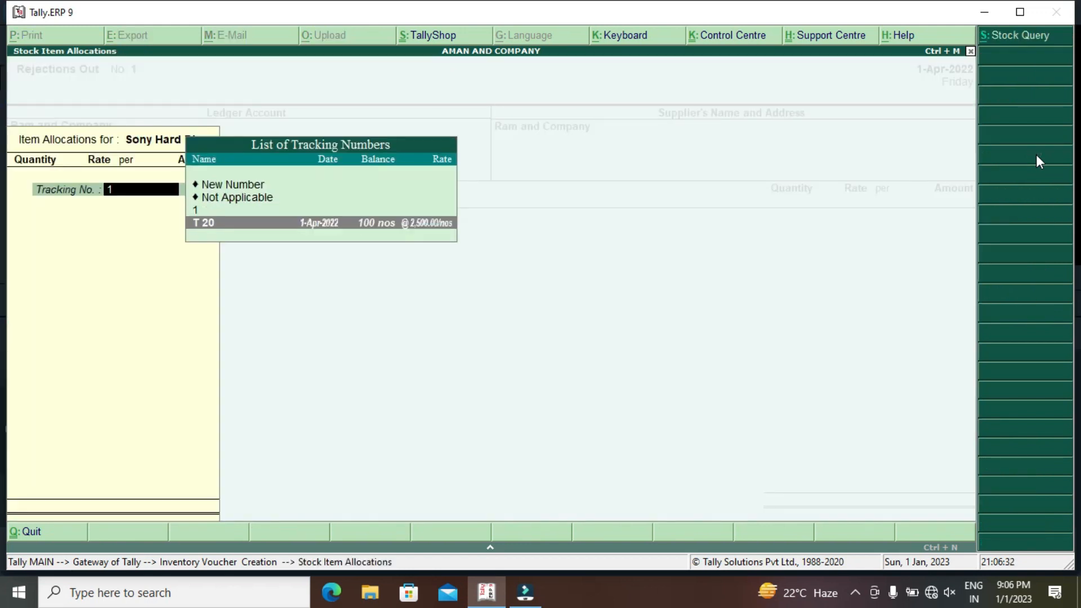
{"action": "key", "text": "Return"}
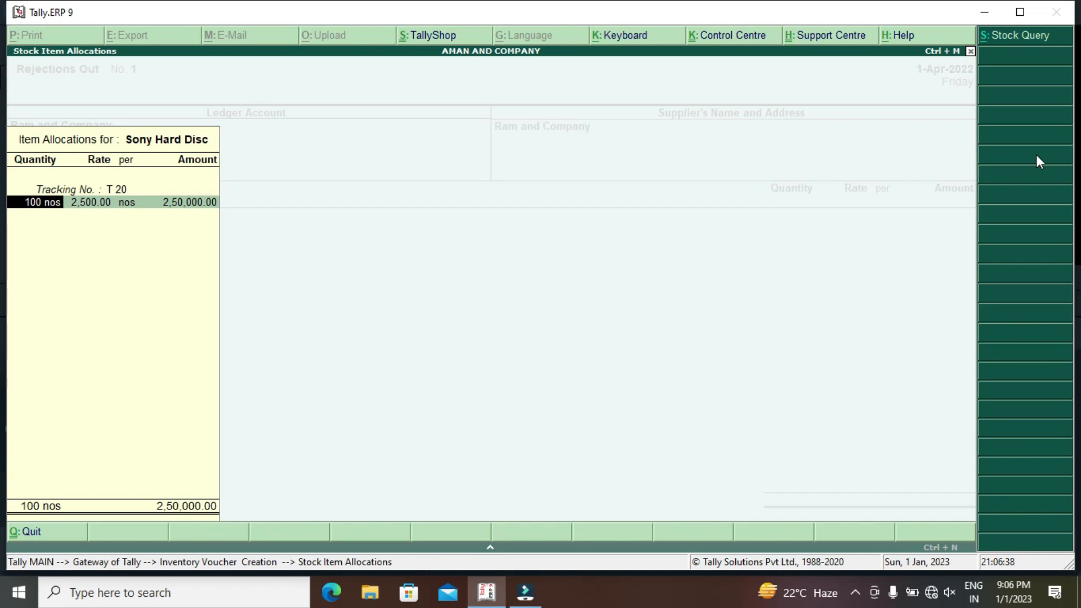
{"action": "type", "text": "10"}
{"action": "key", "text": "Return"}
{"action": "key", "text": "Return"}
{"action": "key", "text": "Return"}
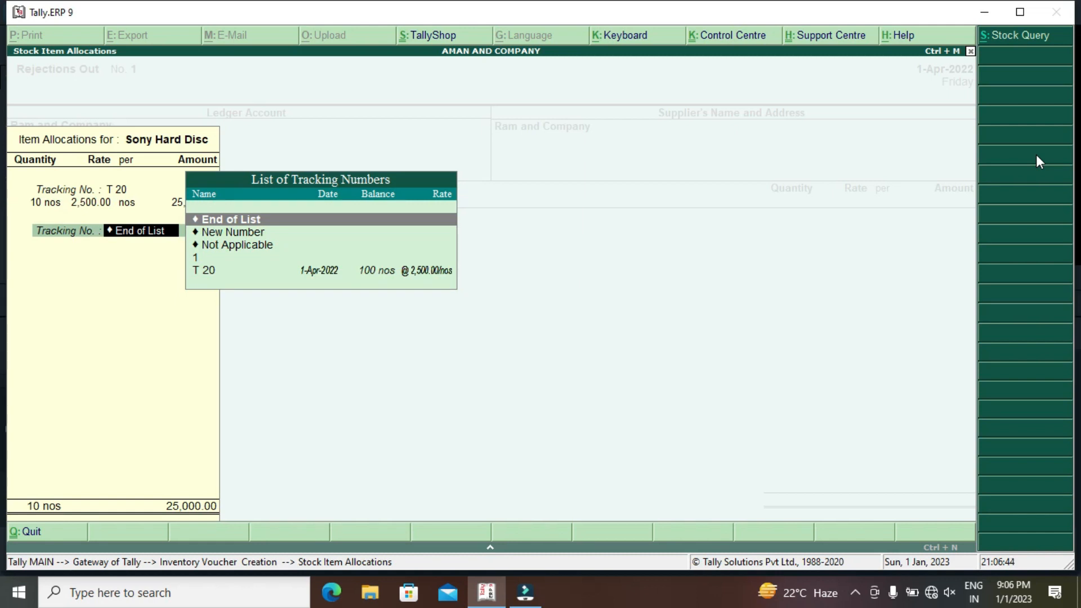
{"action": "key", "text": "Return"}
Step: Add Sony Laplop to the rejection under tracking number T 20 with a quantity of 1 nos
{"action": "key", "text": "Down"}
{"action": "key", "text": "Down"}
{"action": "key", "text": "Return"}
{"action": "key", "text": "Down"}
{"action": "key", "text": "Return"}
{"action": "type", "text": "1"}
{"action": "key", "text": "Return"}
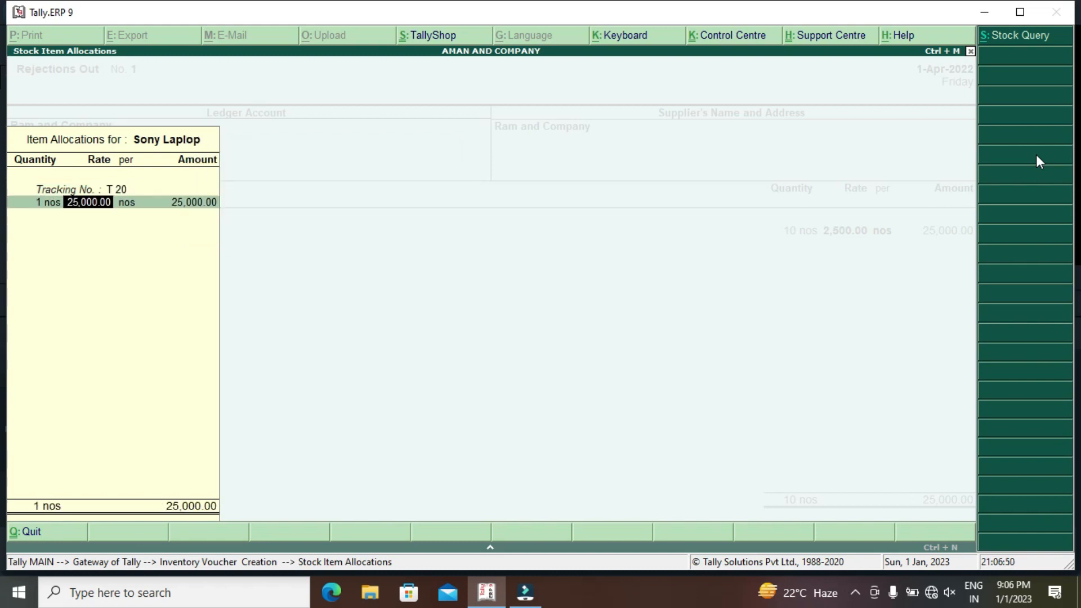
{"action": "key", "text": "Return"}
{"action": "key", "text": "Return"}
{"action": "key", "text": "Return"}
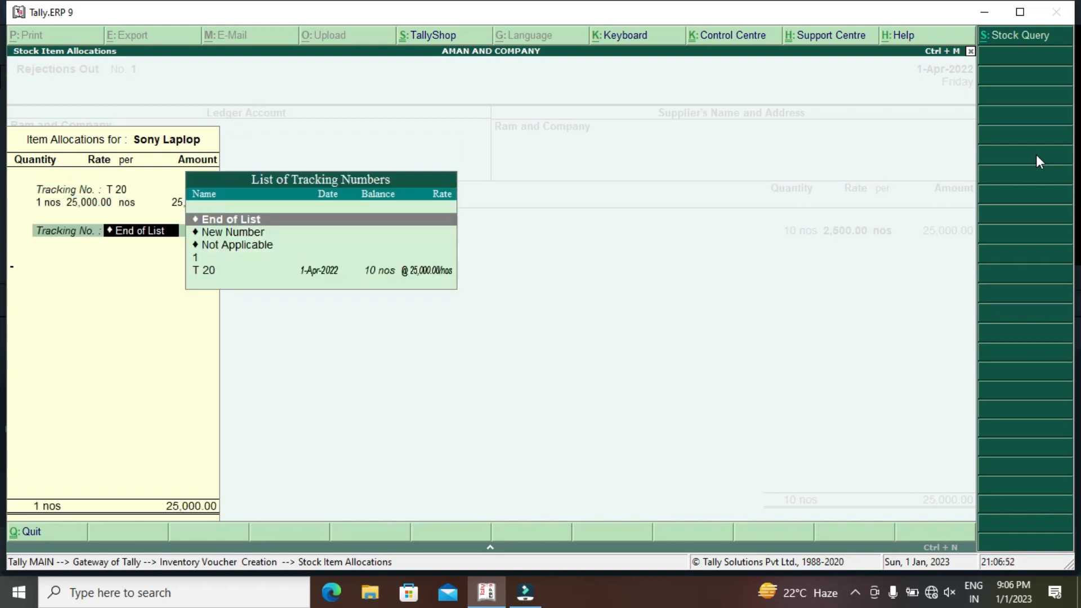
{"action": "key", "text": "Return"}
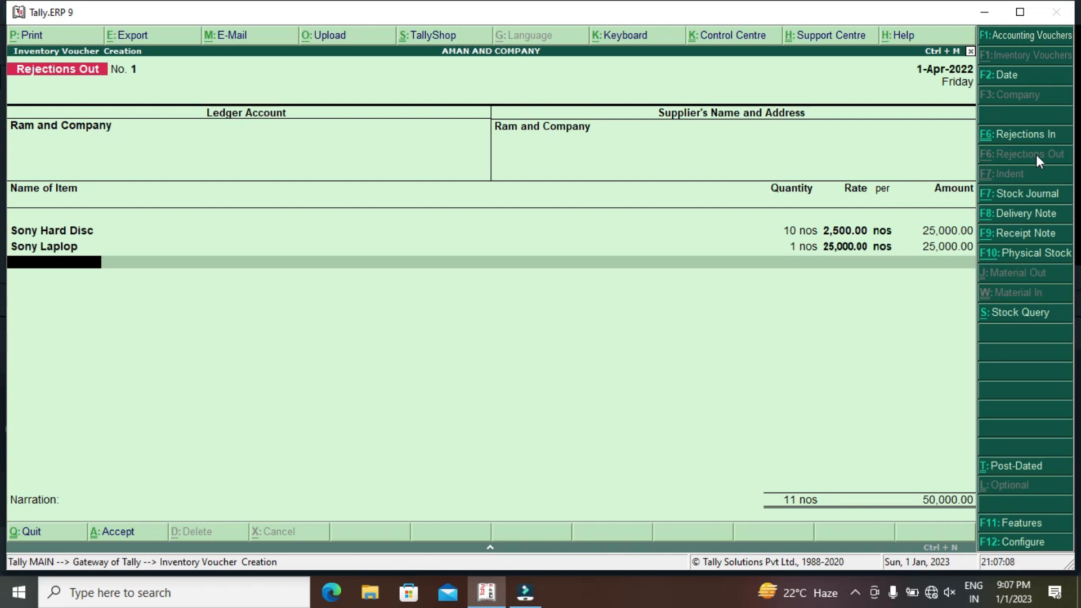
Step: Save the Rejections Out voucher without a narration and return to the Gateway of Tally
{"action": "key", "text": "Return"}
{"action": "key", "text": "Return"}
{"action": "key", "text": "y"}
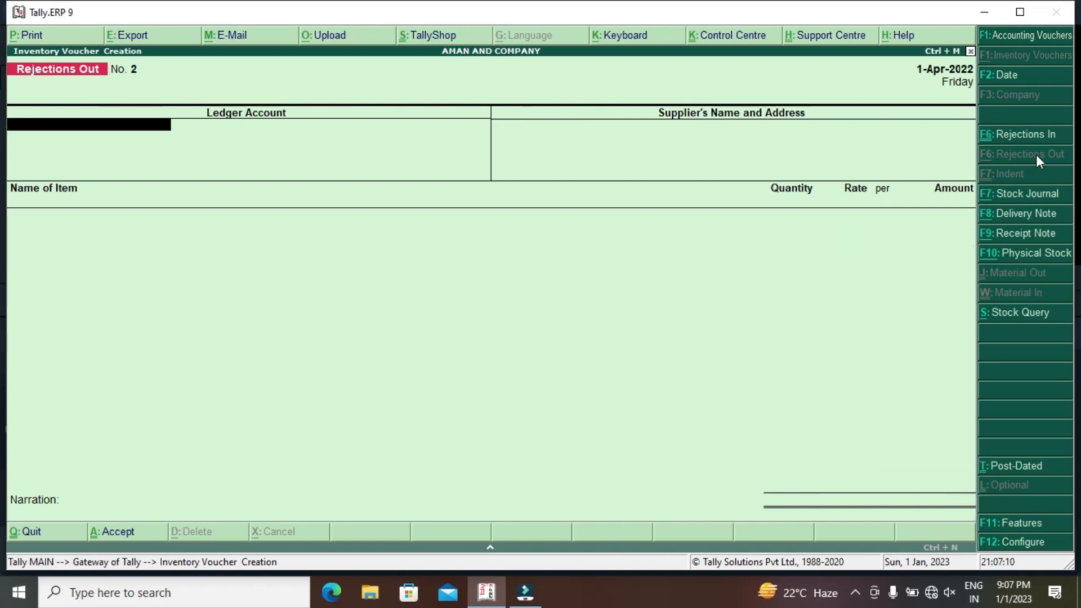
{"action": "key", "text": "Escape"}
{"action": "key", "text": "y"}
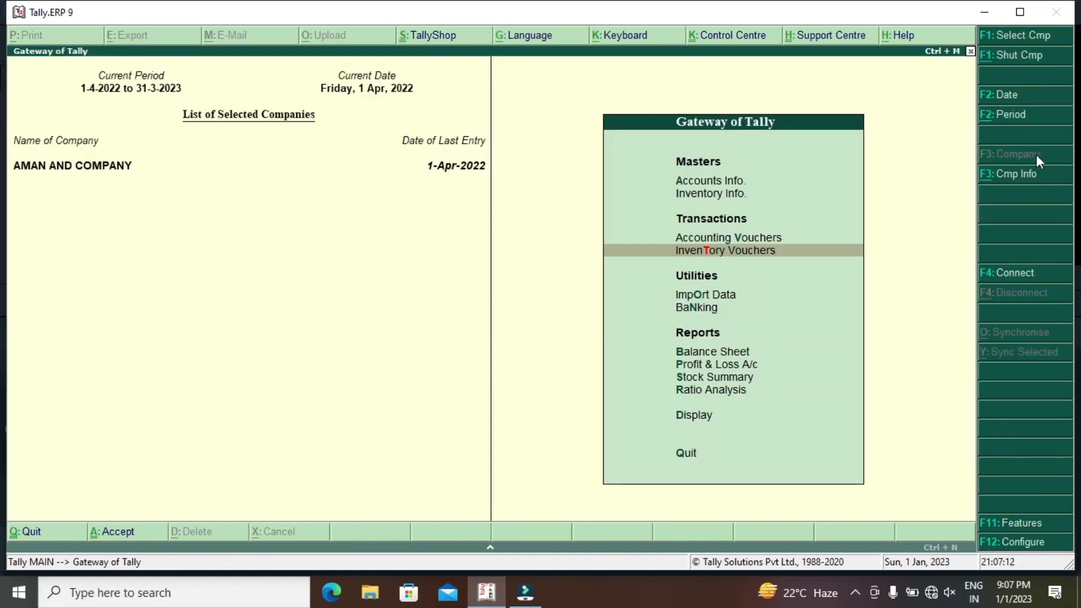
Step: Check the closing quantities of both stock items in the Stock Summary, and leave the report
{"action": "key", "text": "Down"}
{"action": "key", "text": "Down"}
{"action": "key", "text": "Down"}
{"action": "key", "text": "Down"}
{"action": "key", "text": "Down"}
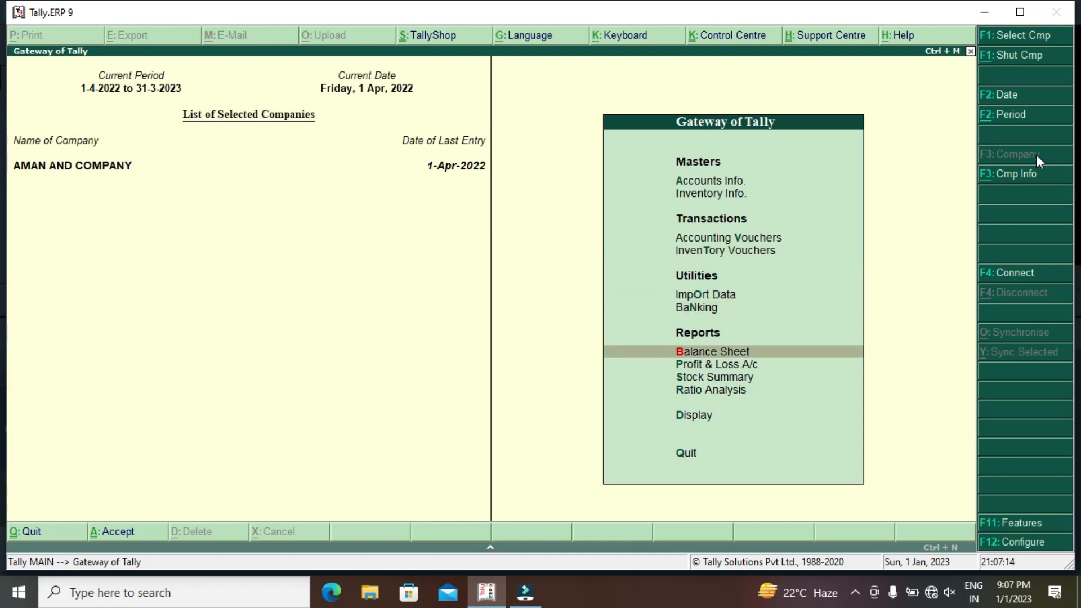
{"action": "key", "text": "Return"}
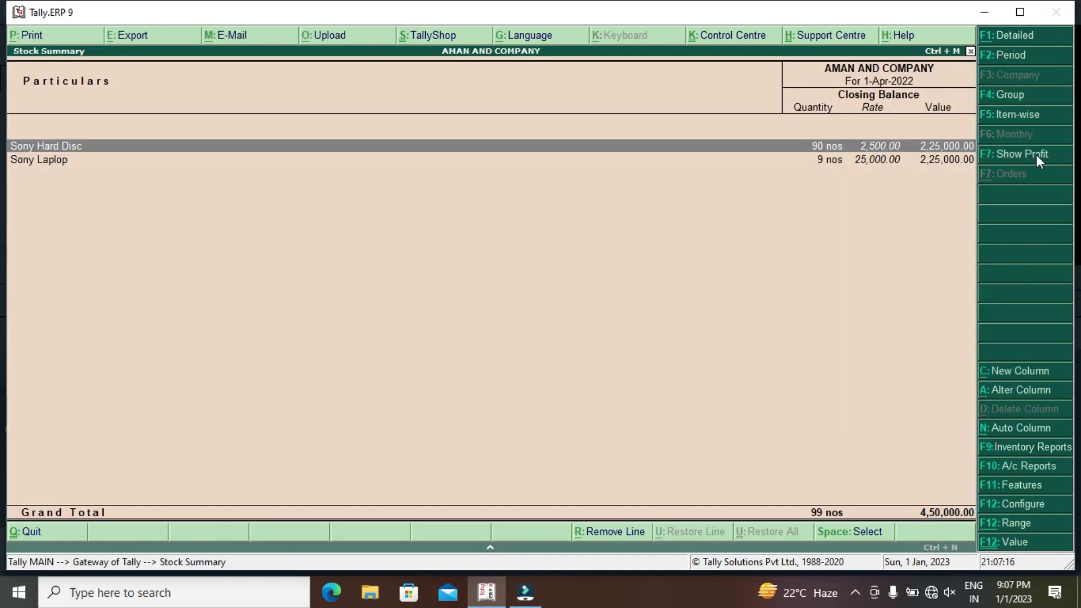
{"action": "key", "text": "Down"}
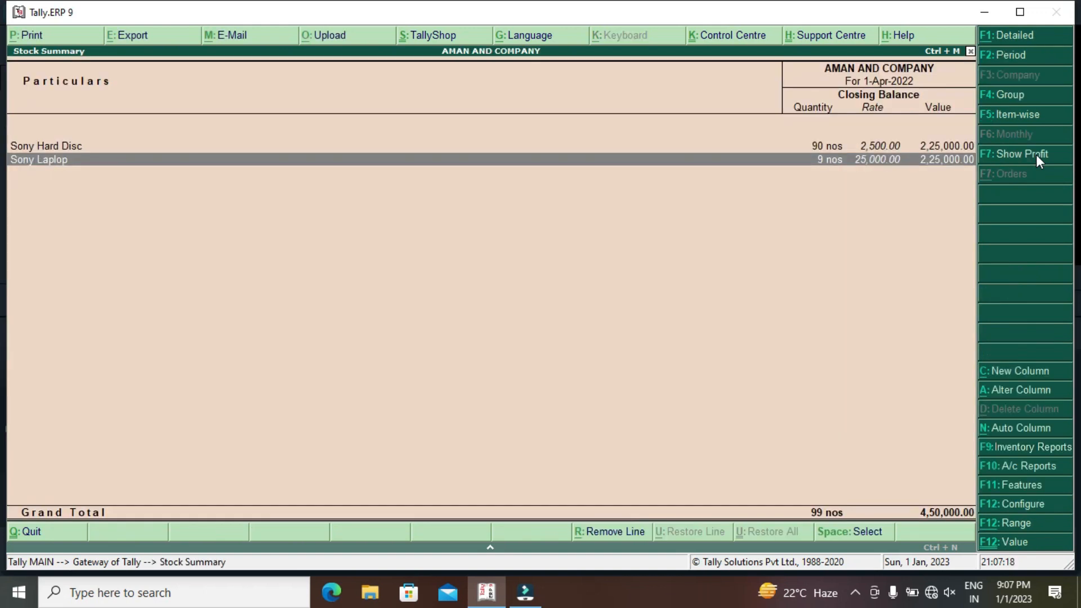
{"action": "key", "text": "Escape"}
{"action": "key", "text": "Escape"}
{"action": "key", "text": "Escape"}
Step: Start a purchase voucher in Accounting Vouchers with Ram and Company as the party account
{"action": "key", "text": "Down"}
{"action": "key", "text": "Down"}
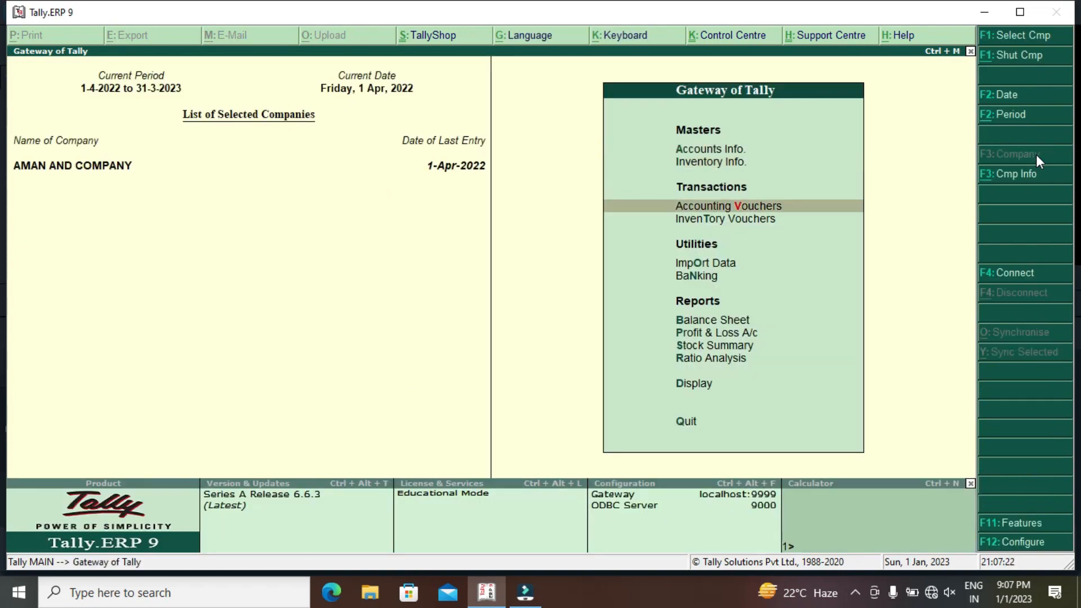
{"action": "key", "text": "Return"}
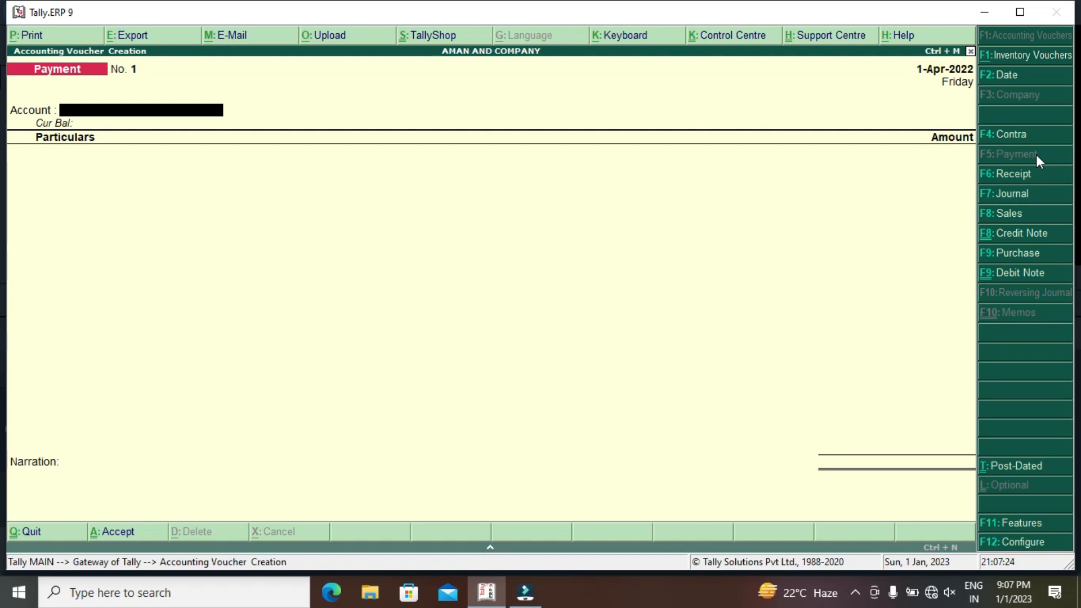
{"action": "left_click", "coordinate": [1015, 253]}
{"action": "key", "text": "Return"}
{"action": "key", "text": "Down"}
{"action": "key", "text": "Down"}
{"action": "key", "text": "Return"}
Step: Link the purchase to receipt note tracking number T 20 and set the purchase ledger to Purchase
{"action": "key", "text": "Down"}
{"action": "key", "text": "Down"}
{"action": "key", "text": "Down"}
{"action": "key", "text": "Return"}
{"action": "key", "text": "Return"}
{"action": "key", "text": "Return"}
{"action": "key", "text": "Return"}
{"action": "key", "text": "Return"}
{"action": "key", "text": "Return"}
{"action": "key", "text": "Return"}
{"action": "key", "text": "Return"}
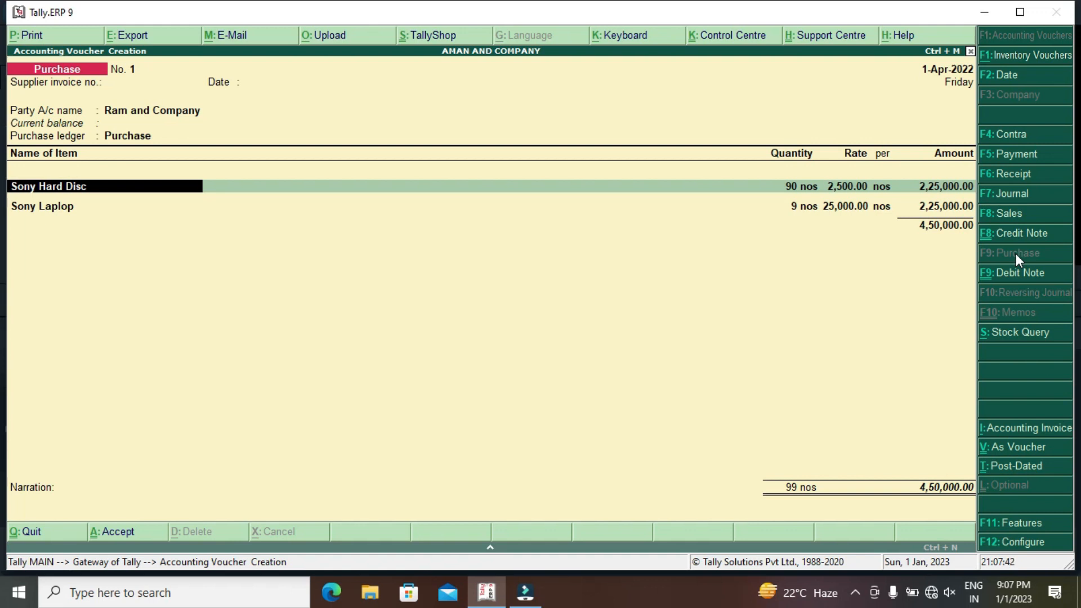
Step: Accept the Sony Hard Disc allocation of 90 nos at 2,500.00 under tracking number T 20
{"action": "key", "text": "Return"}
{"action": "key", "text": "Return"}
{"action": "key", "text": "Return"}
{"action": "key", "text": "Return"}
{"action": "key", "text": "Return"}
{"action": "key", "text": "Return"}
{"action": "key", "text": "Return"}
{"action": "key", "text": "Return"}
{"action": "key", "text": "Return"}
{"action": "key", "text": "Return"}
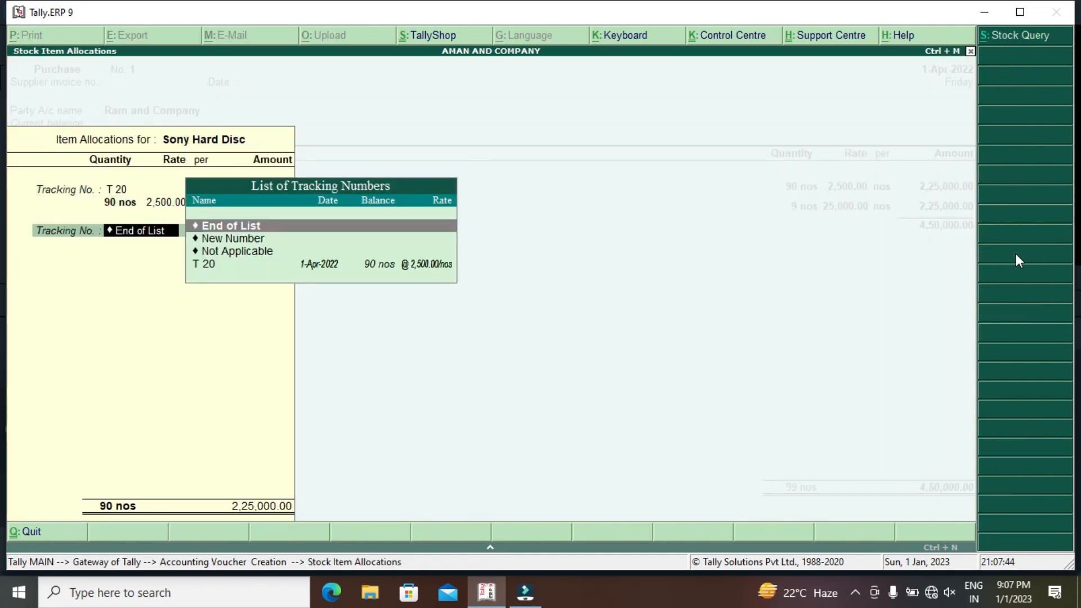
{"action": "key", "text": "Return"}
Step: Accept the Sony Laplop allocation of 9 nos at 25,000.00 under tracking number T 20
{"action": "key", "text": "Return"}
{"action": "key", "text": "Return"}
{"action": "key", "text": "Return"}
{"action": "key", "text": "Return"}
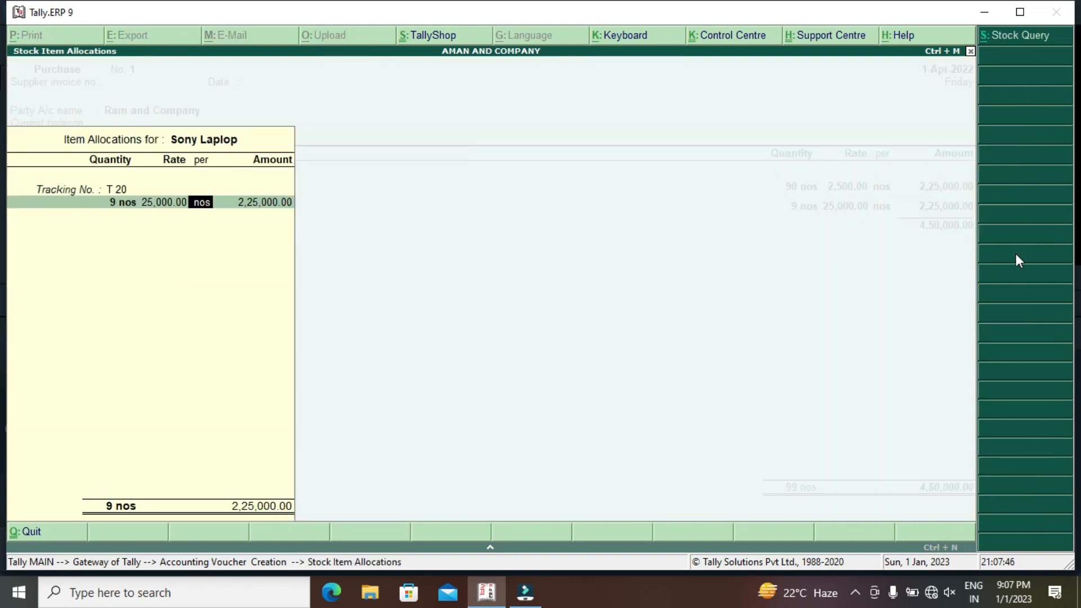
{"action": "key", "text": "Return"}
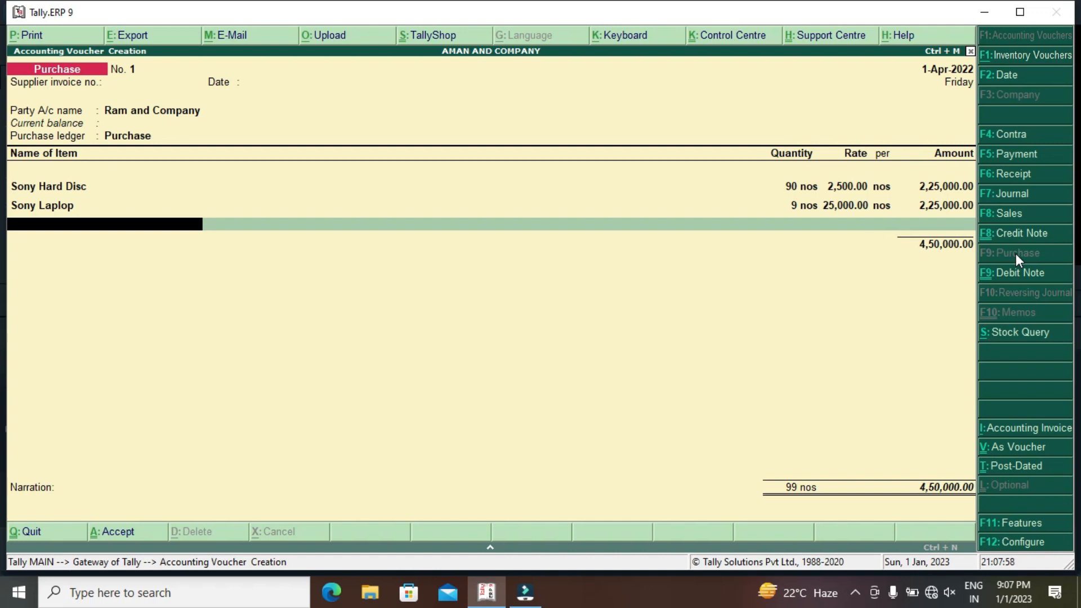
Step: End the item list, save the purchase voucher without a narration and return to the Gateway of Tally
{"action": "key", "text": "Return"}
{"action": "key", "text": "Return"}
{"action": "key", "text": "Return"}
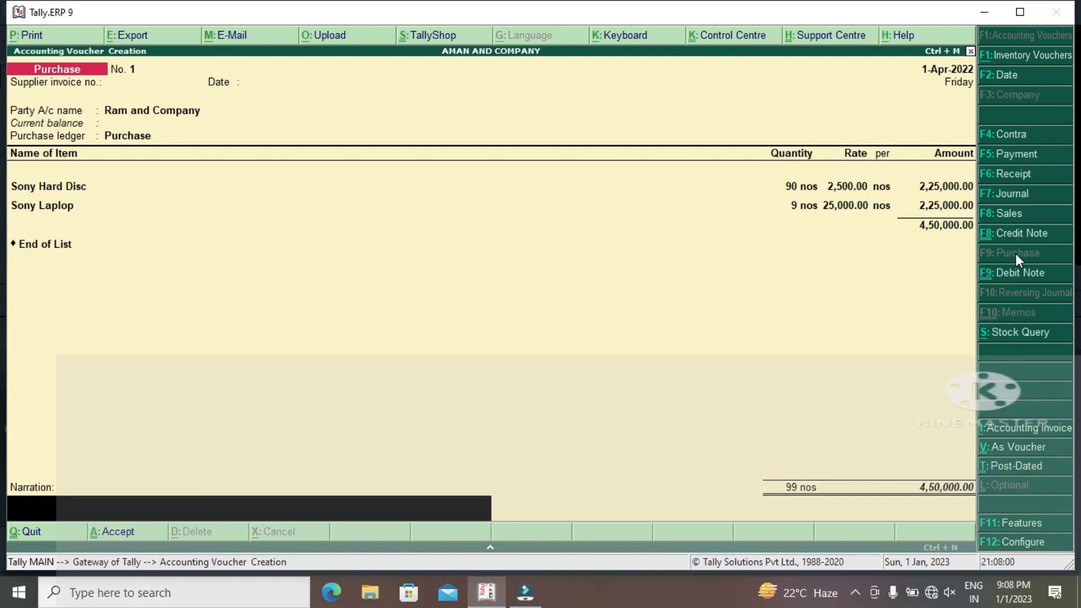
{"action": "key", "text": "Return"}
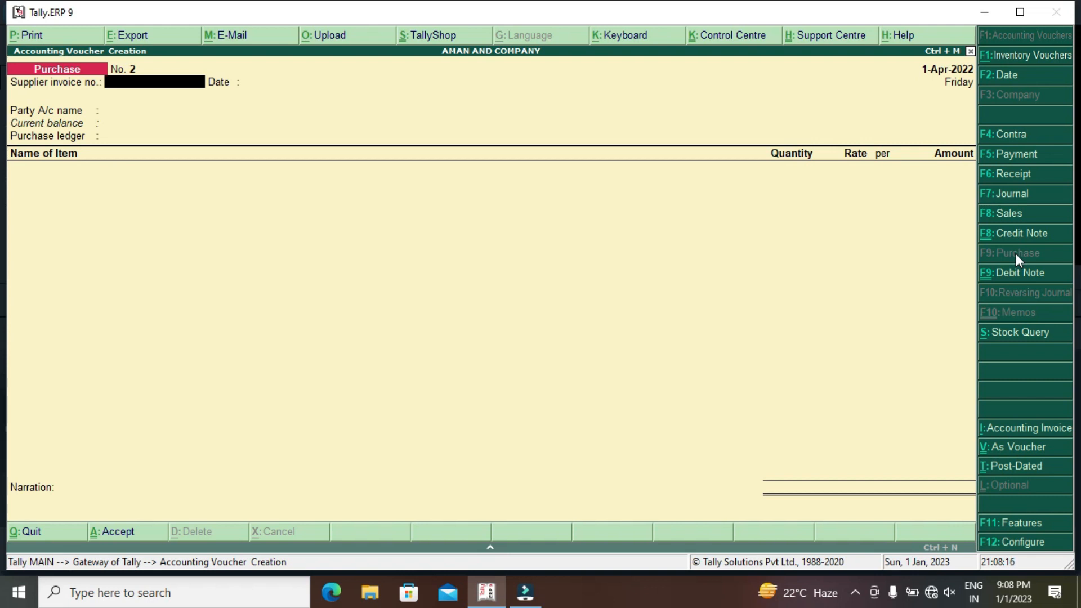
{"action": "key", "text": "Escape"}
{"action": "key", "text": "Return"}
{"action": "key", "text": "Down"}
{"action": "key", "text": "Down"}
{"action": "key", "text": "Down"}
{"action": "key", "text": "Down"}
{"action": "key", "text": "Down"}
{"action": "key", "text": "Down"}
{"action": "key", "text": "Down"}
{"action": "key", "text": "Down"}
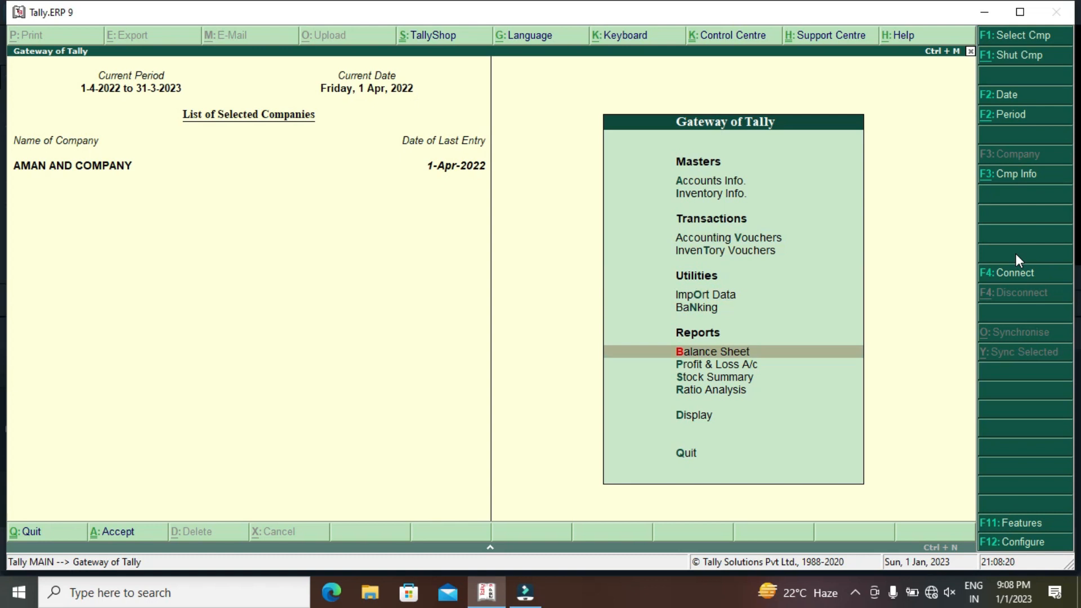
{"action": "key", "text": "Up"}
{"action": "key", "text": "Up"}
{"action": "key", "text": "Up"}
{"action": "key", "text": "Up"}
{"action": "key", "text": "Up"}
{"action": "key", "text": "Up"}
{"action": "key", "text": "Up"}
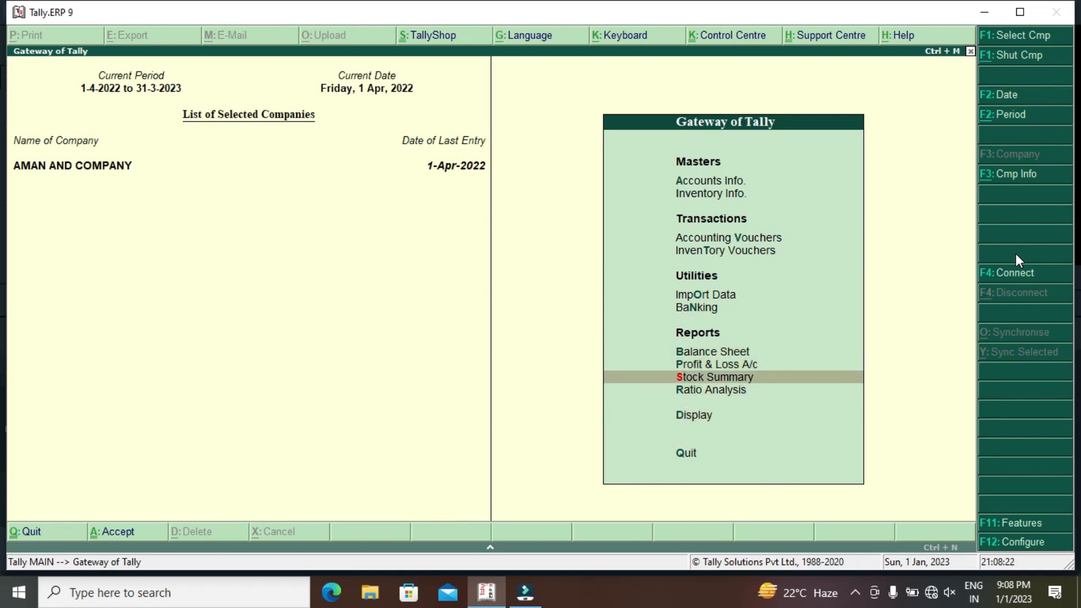
{"action": "key", "text": "Return"}
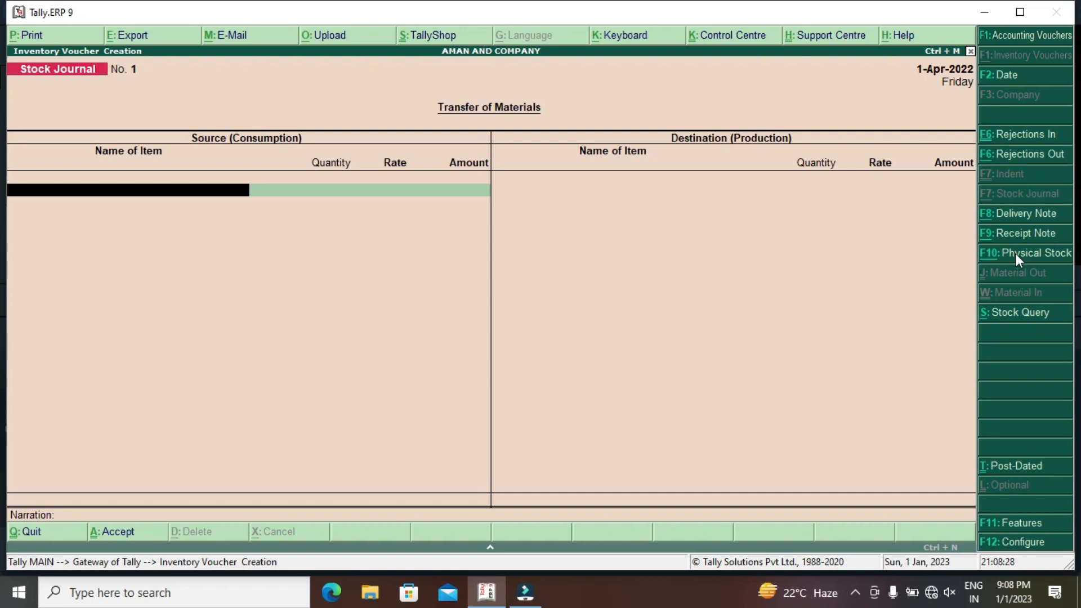
{"action": "key", "text": "Escape"}
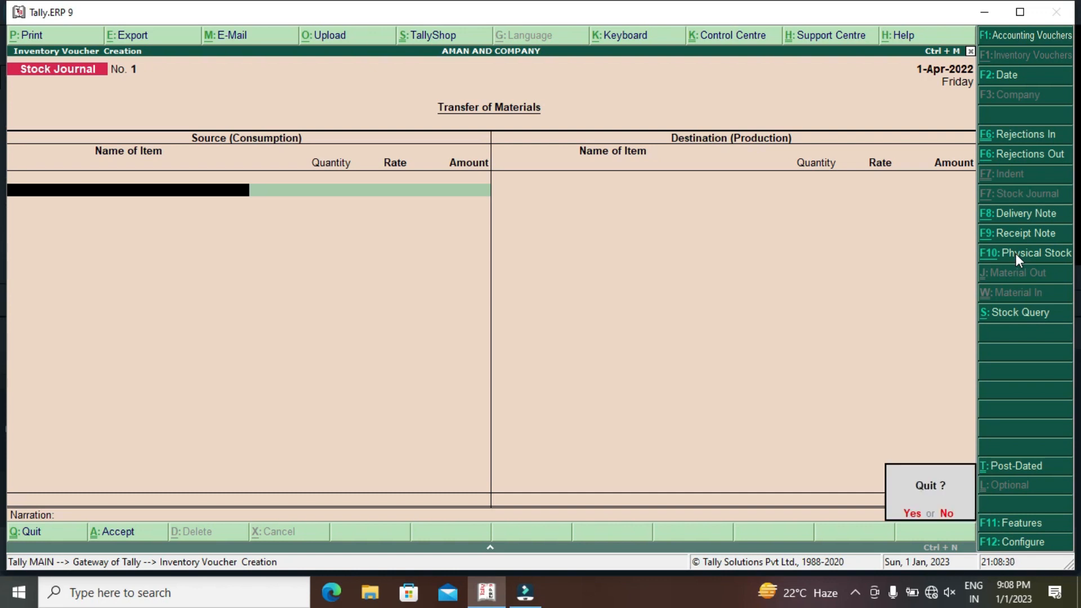
{"action": "key", "text": "Return"}
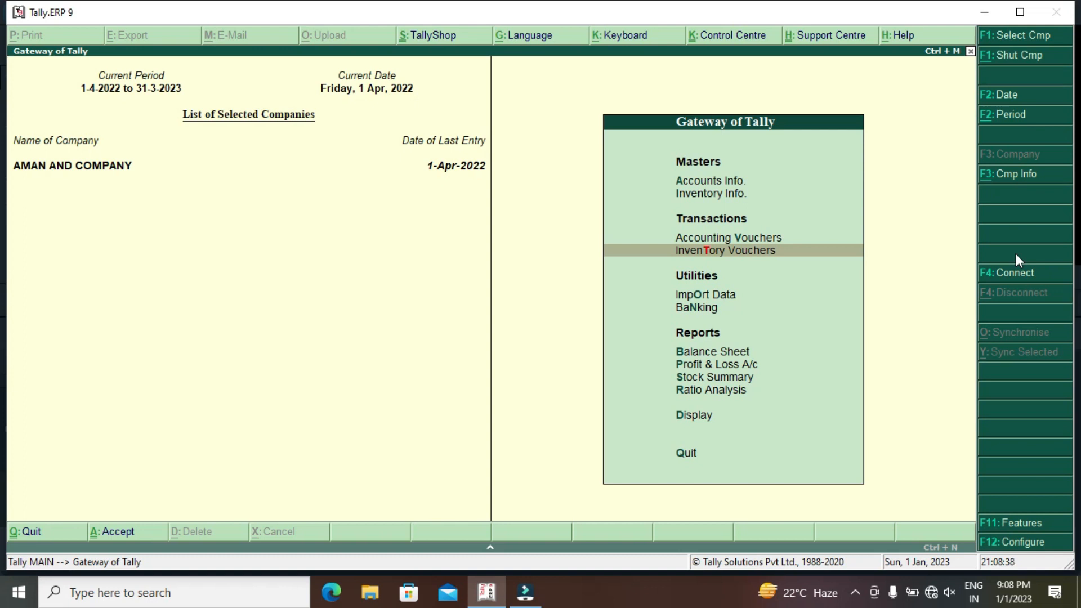
Step: Open the Day Book from the display reports
{"action": "key", "text": "Down"}
{"action": "key", "text": "Down"}
{"action": "key", "text": "Down"}
{"action": "key", "text": "Down"}
{"action": "key", "text": "Down"}
{"action": "key", "text": "Down"}
{"action": "key", "text": "Down"}
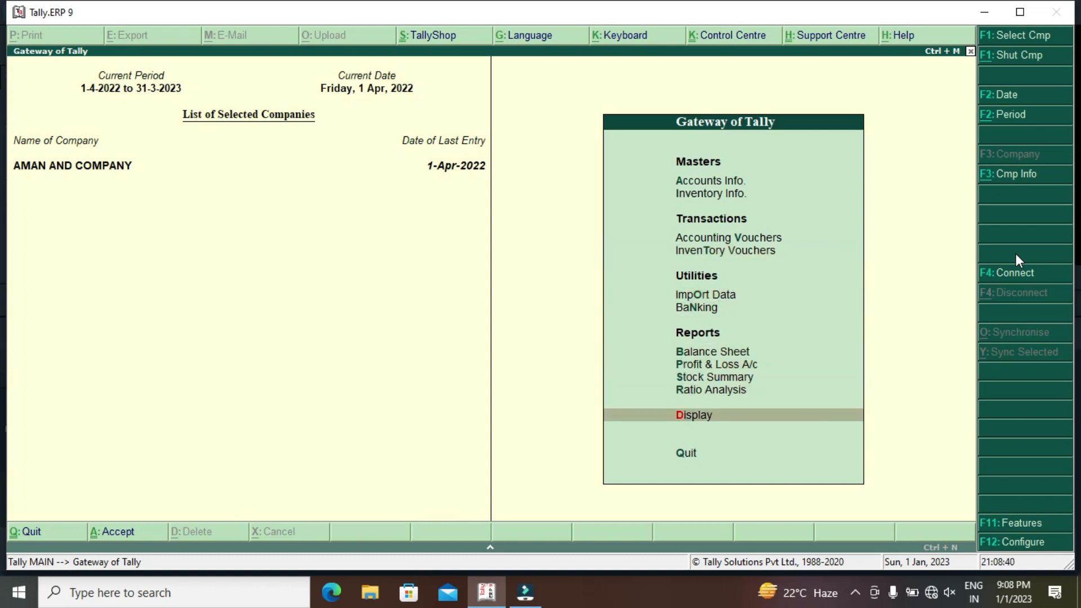
{"action": "key", "text": "Return"}
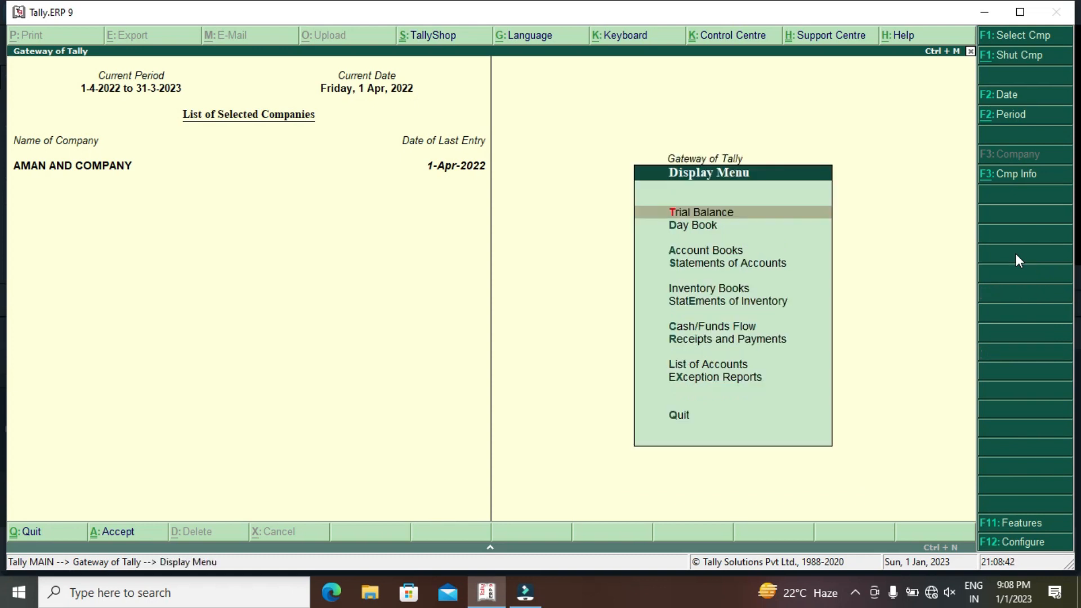
{"action": "key", "text": "Down"}
{"action": "key", "text": "Return"}
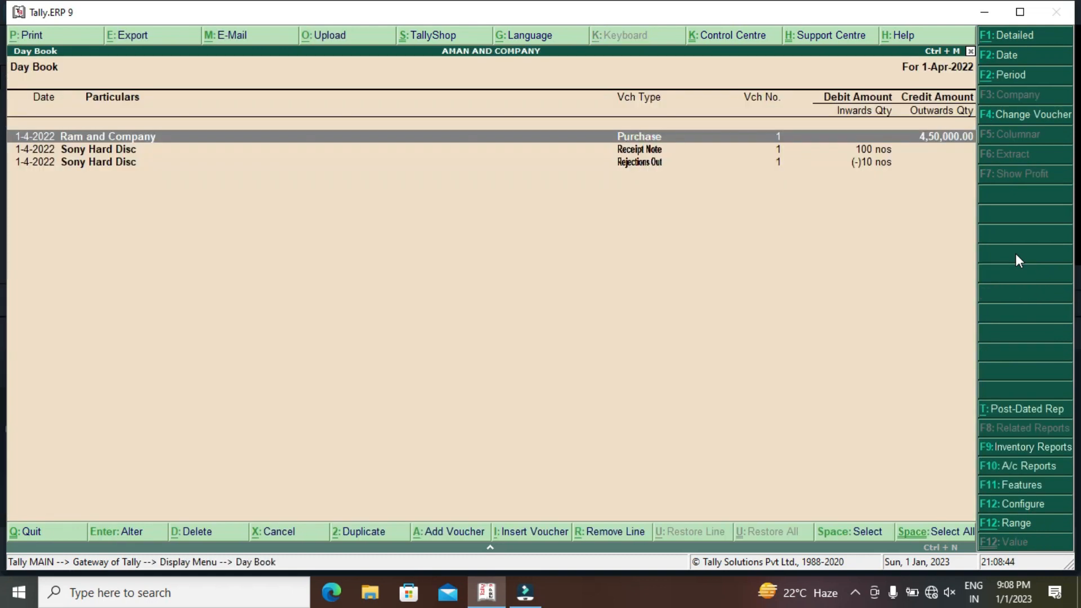
Step: Delete the Purchase, Receipt Note and Rejections Out vouchers from the Day Book together, and close the report
{"action": "key", "text": "space"}
{"action": "key", "text": "Down"}
{"action": "key", "text": "space"}
{"action": "key", "text": "Down"}
{"action": "key", "text": "space"}
{"action": "key", "text": "alt+d"}
{"action": "key", "text": "y"}
{"action": "key", "text": "Escape"}
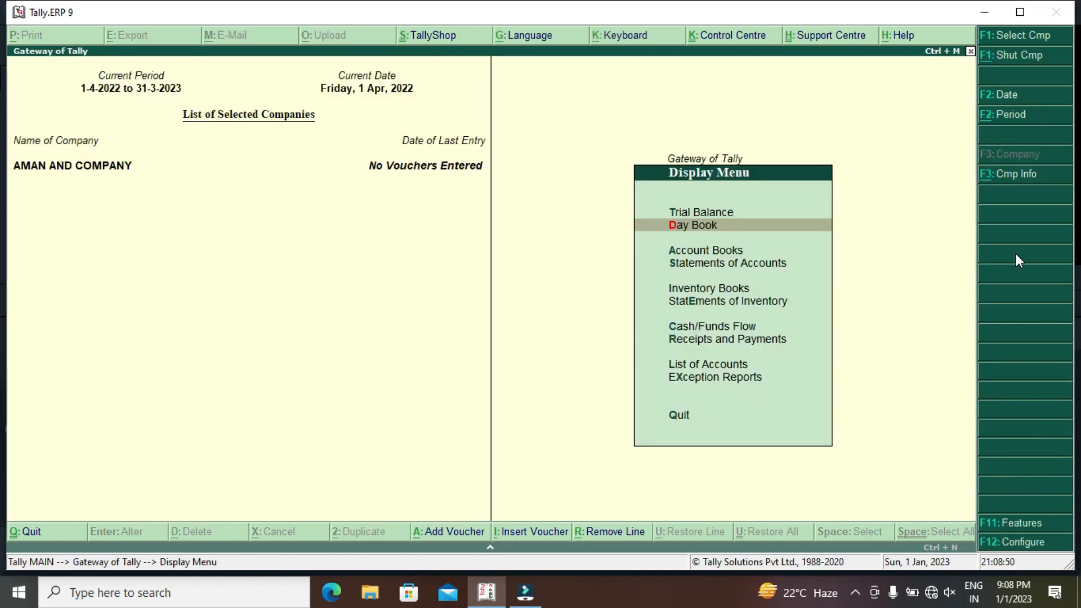
Step: Return to the Gateway of Tally and open a new purchase voucher in Accounting Vouchers
{"action": "key", "text": "Escape"}
{"action": "key", "text": "Escape"}
{"action": "key", "text": "n"}
{"action": "key", "text": "Down"}
{"action": "key", "text": "Down"}
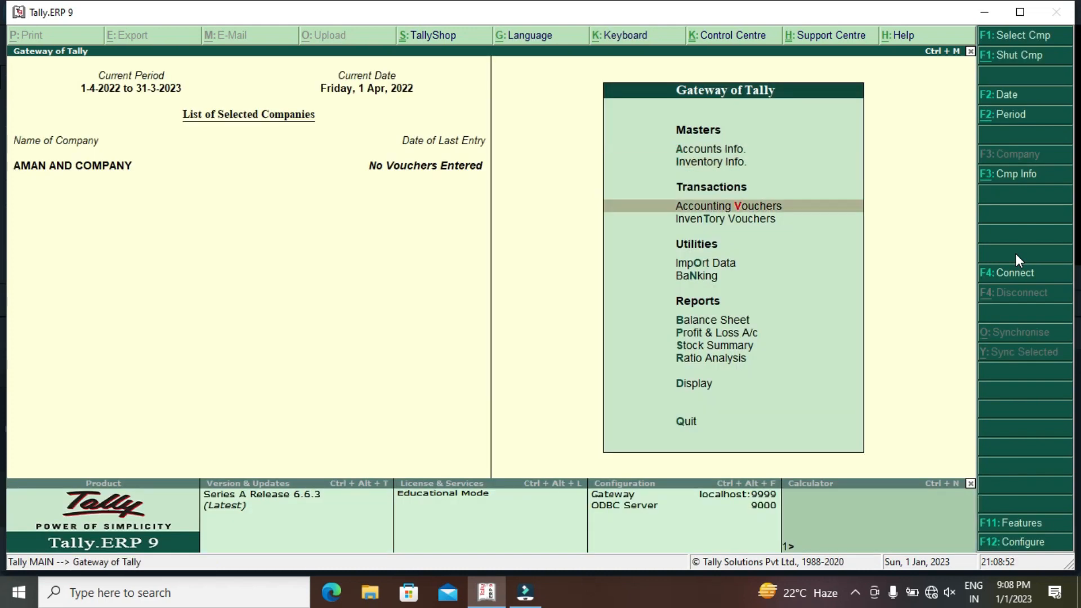
{"action": "key", "text": "Return"}
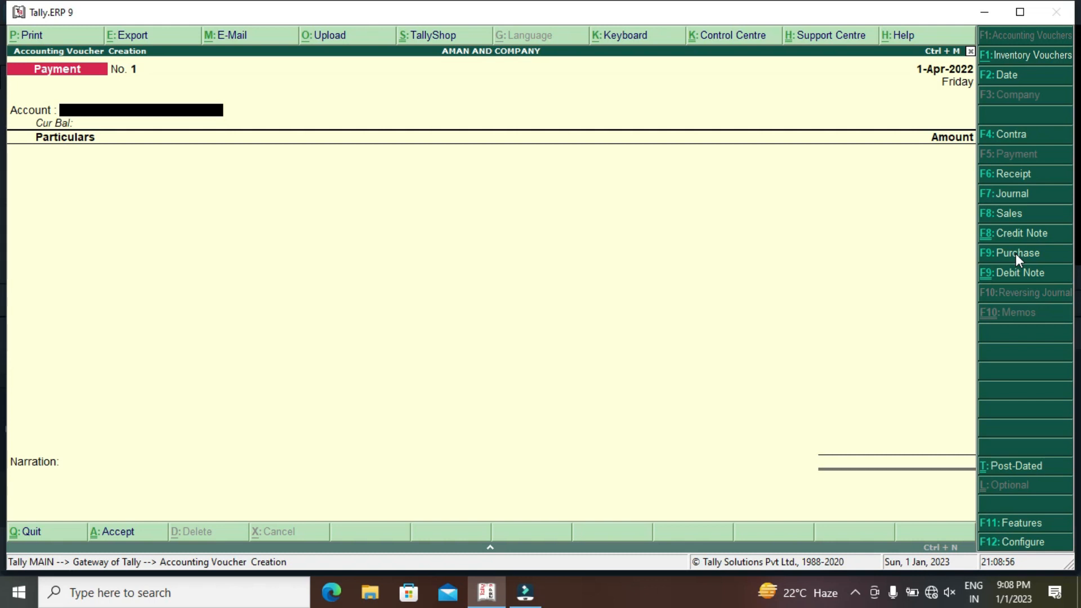
{"action": "key", "text": "F9"}
Step: Leave the supplier invoice number and date blank, and choose Ram and Company as the purchase voucher's party
{"action": "key", "text": "Return"}
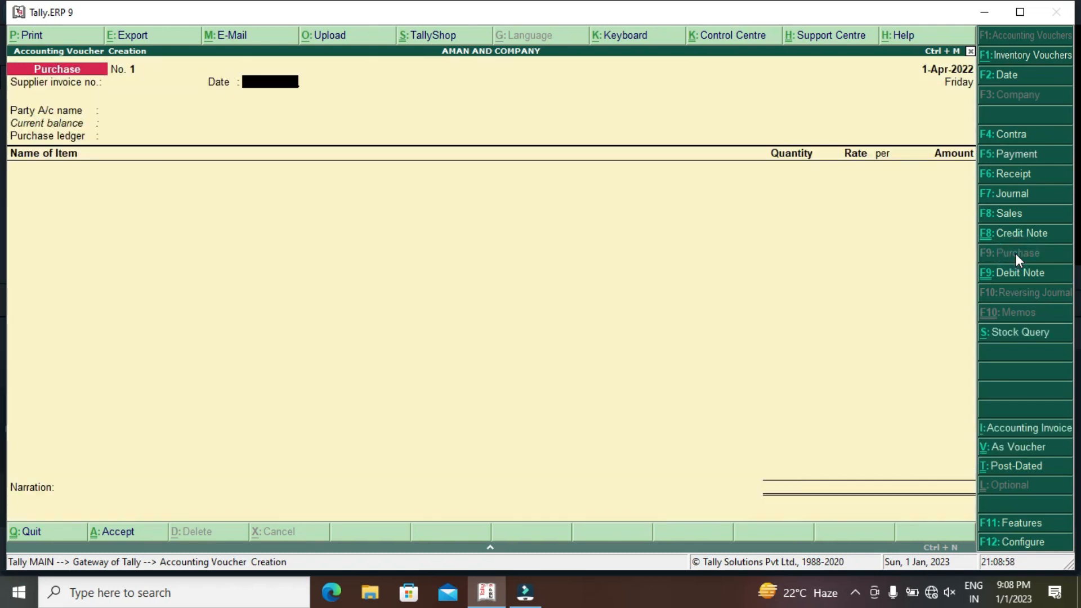
{"action": "key", "text": "Return"}
{"action": "key", "text": "Down"}
{"action": "key", "text": "Down"}
{"action": "key", "text": "Return"}
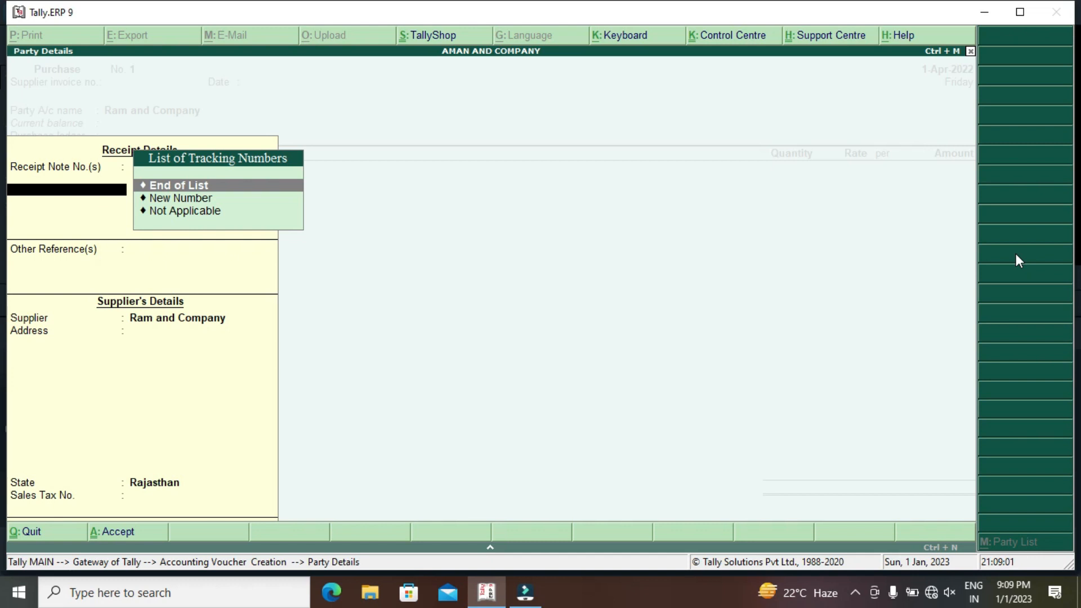
Step: Accept Ram and Company's party details without a receipt note number and use the Purchase ledger
{"action": "key", "text": "Return"}
{"action": "key", "text": "Return"}
{"action": "key", "text": "Return"}
{"action": "key", "text": "Return"}
{"action": "key", "text": "Return"}
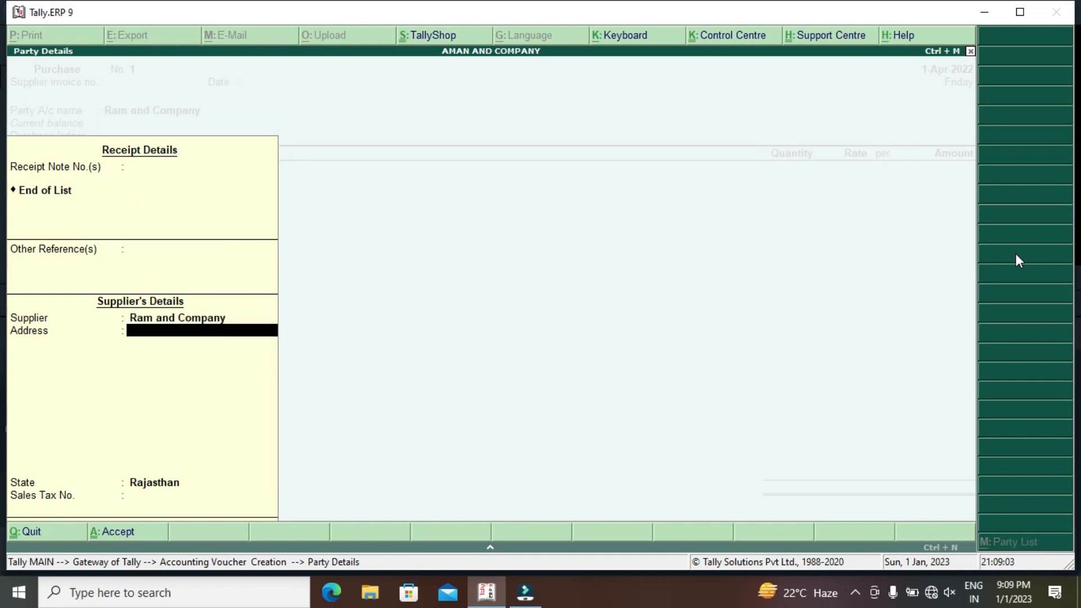
{"action": "key", "text": "Return"}
{"action": "key", "text": "Return"}
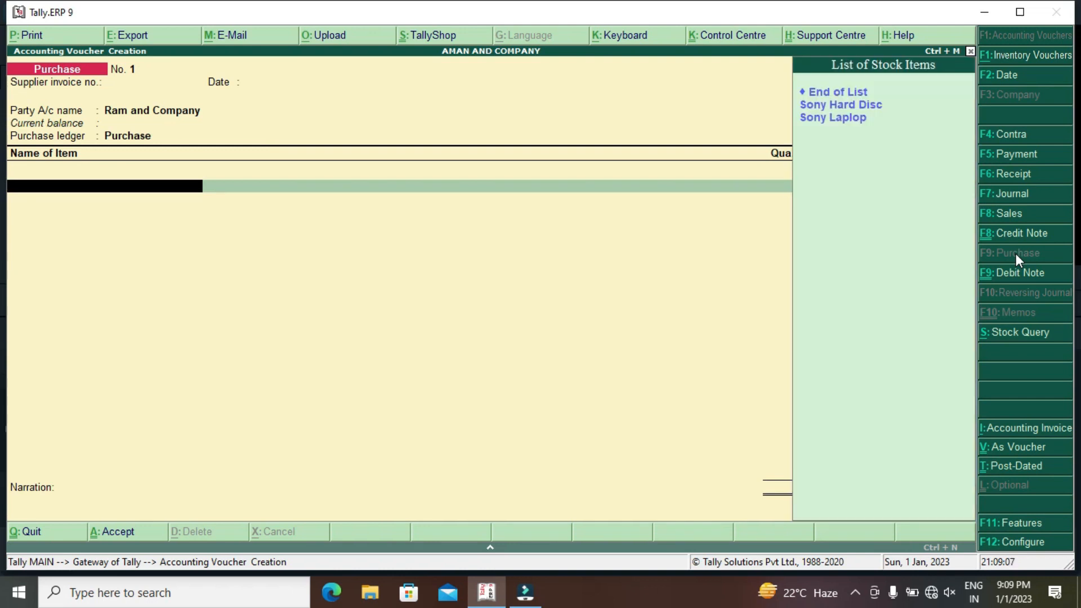
Step: Add Sony Hard Disc to the purchase voucher under the new tracking number T 20
{"action": "key", "text": "Down"}
{"action": "key", "text": "Return"}
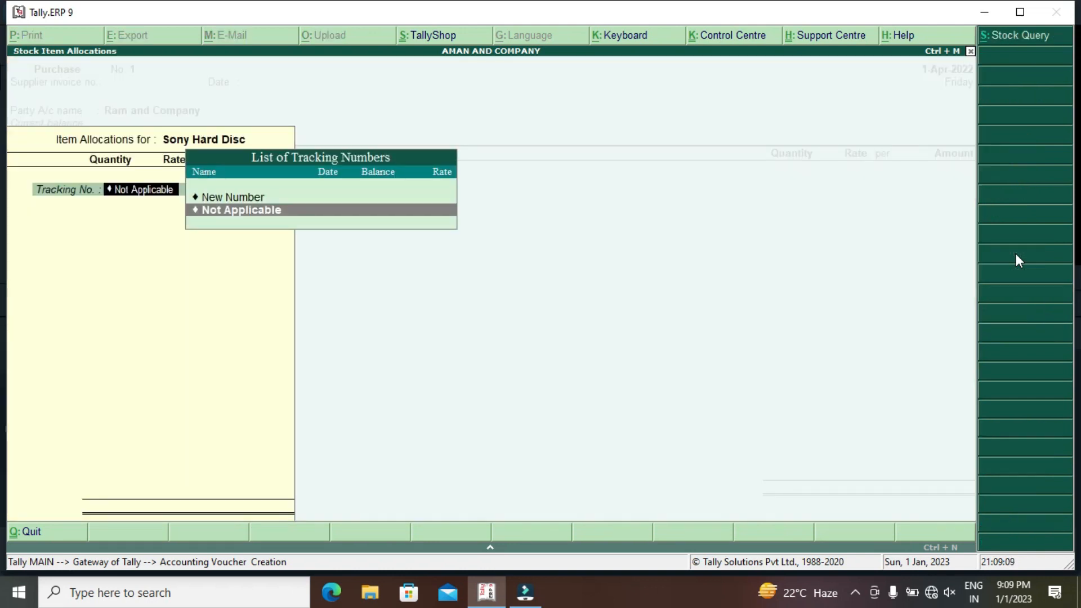
{"action": "key", "text": "Up"}
{"action": "key", "text": "Return"}
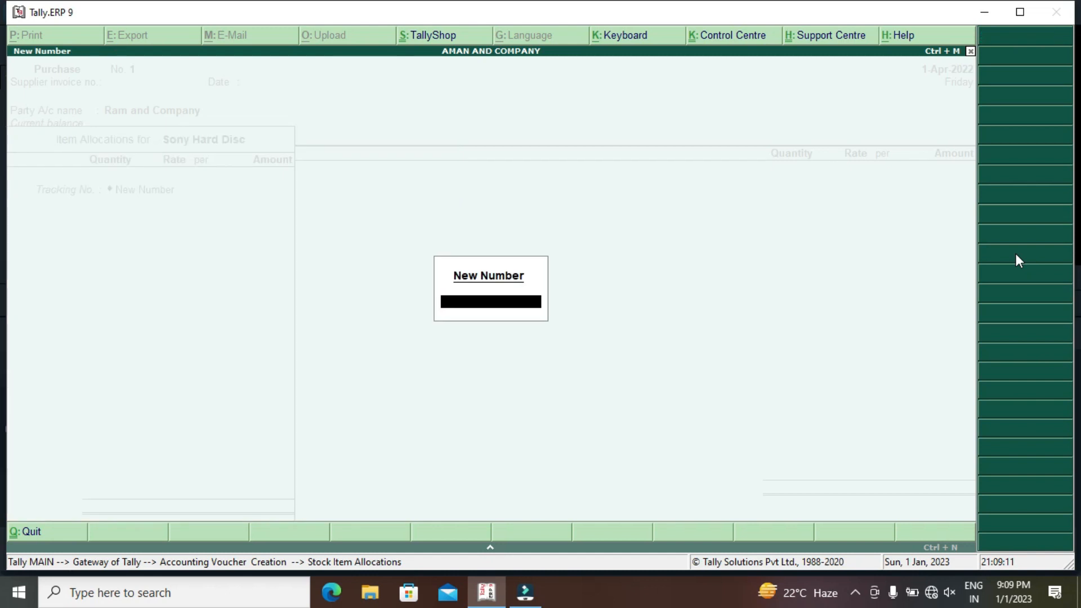
{"action": "type", "text": "T 20"}
{"action": "key", "text": "Return"}
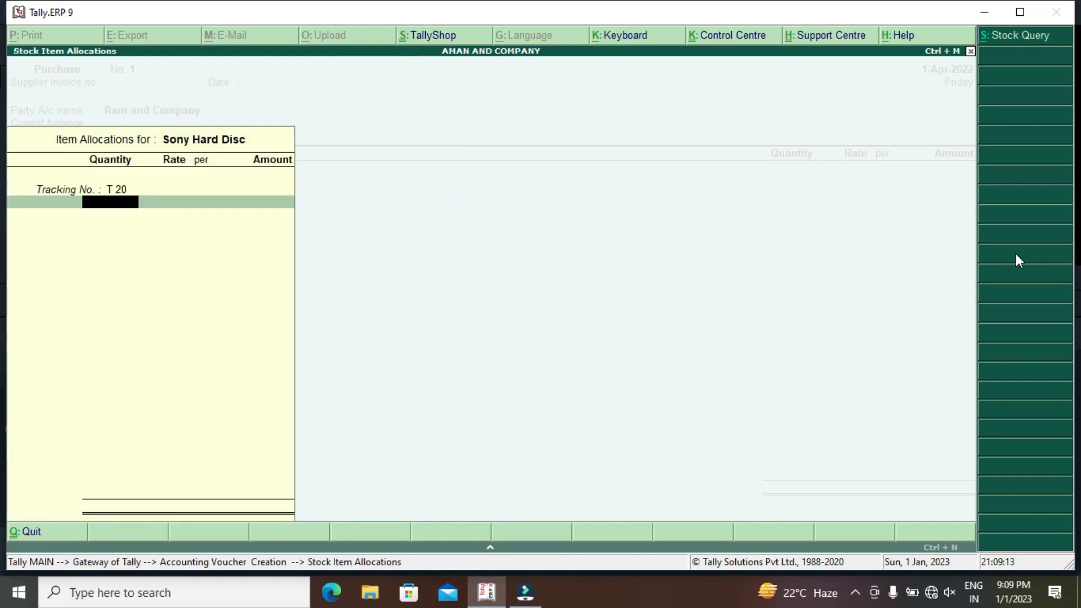
Step: Set the Sony Hard Disc quantity to 100 nos at a rate of 2,500 and finish its allocation
{"action": "type", "text": "100"}
{"action": "key", "text": "Return"}
{"action": "type", "text": "2,5"}
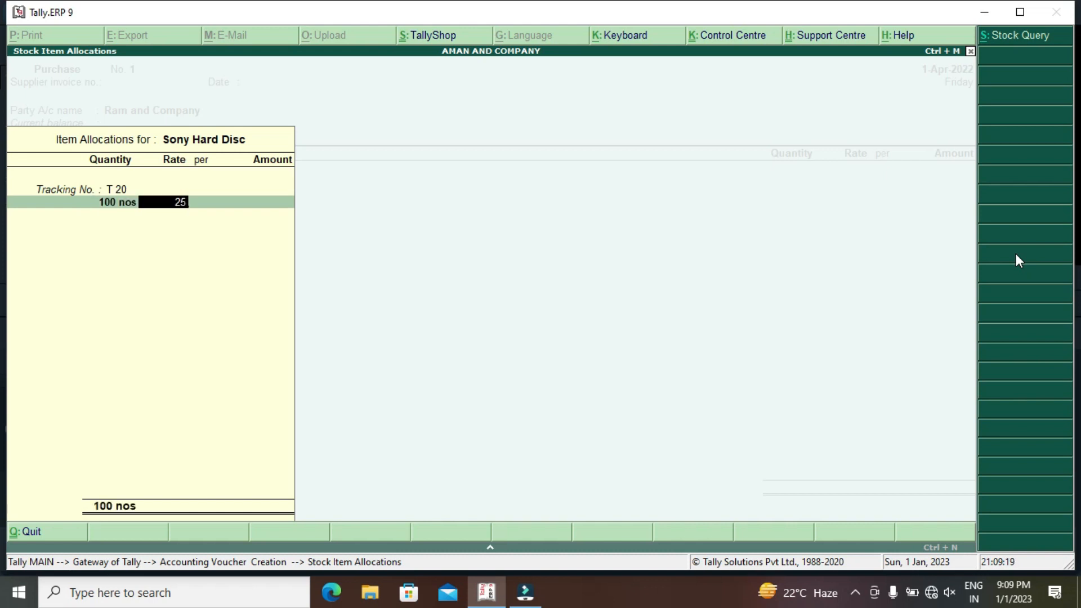
{"action": "type", "text": "00"}
{"action": "key", "text": "Return"}
{"action": "key", "text": "Return"}
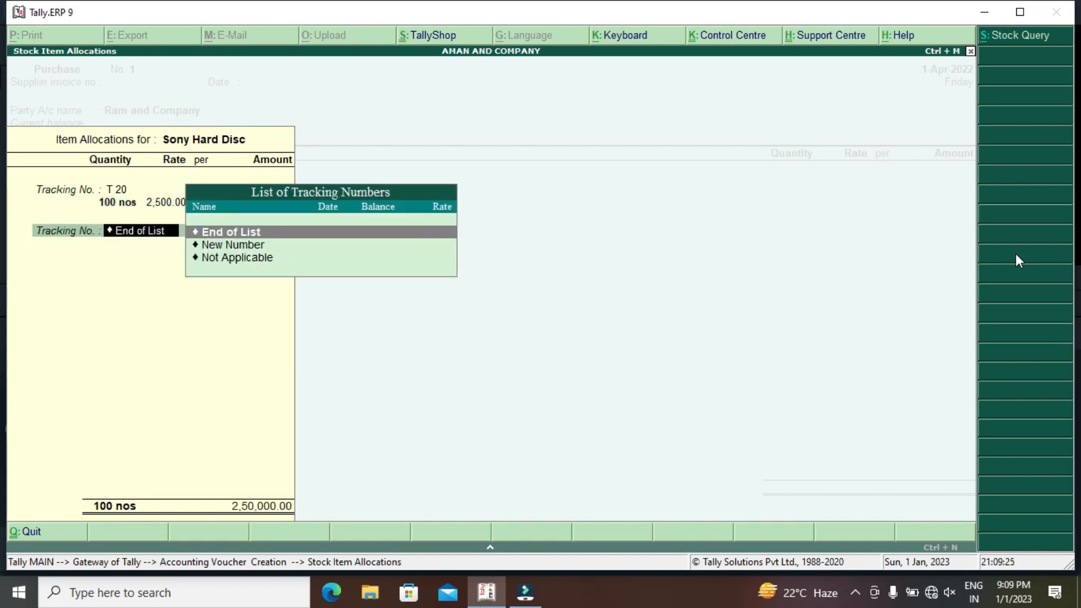
{"action": "key", "text": "Return"}
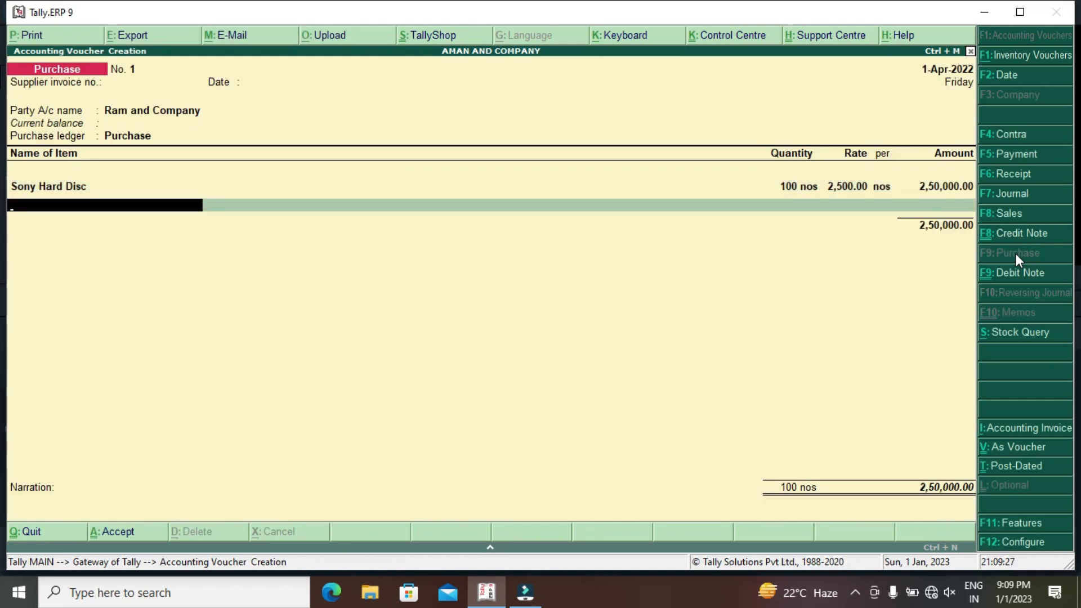
Step: Add Sony Laplop to the purchase voucher under the new tracking number T 20
{"action": "key", "text": "Down"}
{"action": "key", "text": "Down"}
{"action": "key", "text": "Return"}
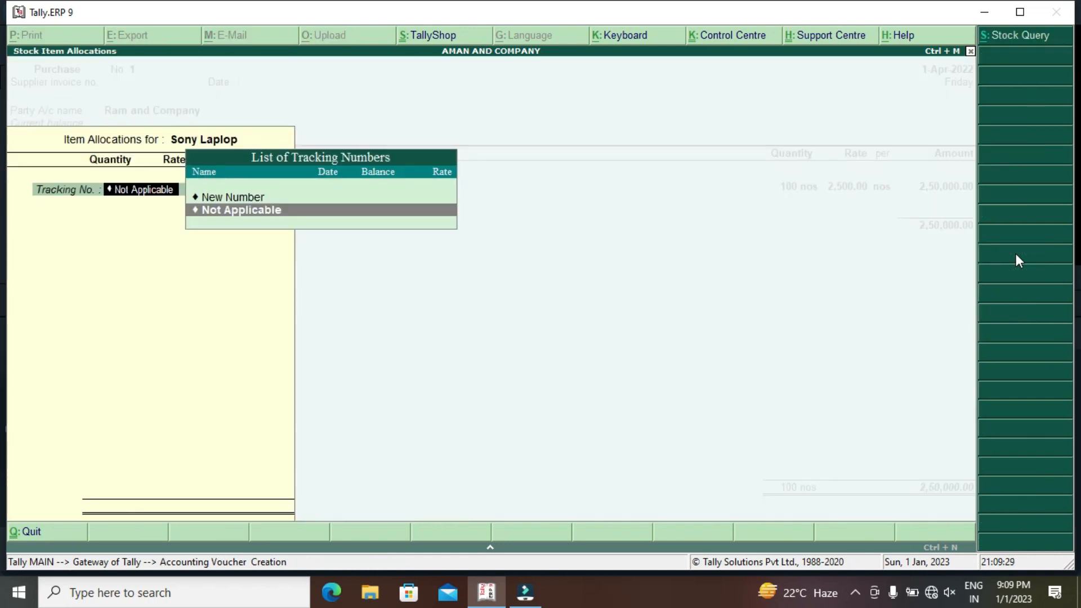
{"action": "key", "text": "Up"}
{"action": "key", "text": "Return"}
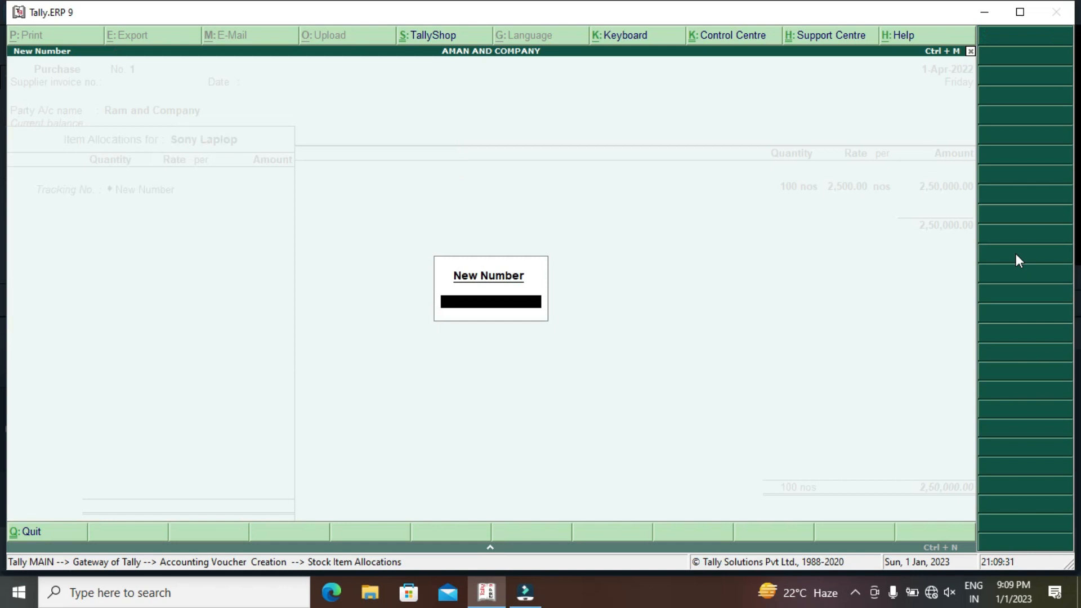
{"action": "type", "text": "T 20"}
{"action": "key", "text": "Return"}
Step: Set the Sony Laplop quantity to 20 nos at a rate of 25,000 and finish its allocation
{"action": "type", "text": "20"}
{"action": "key", "text": "Return"}
{"action": "type", "text": "25,000"}
{"action": "key", "text": "Return"}
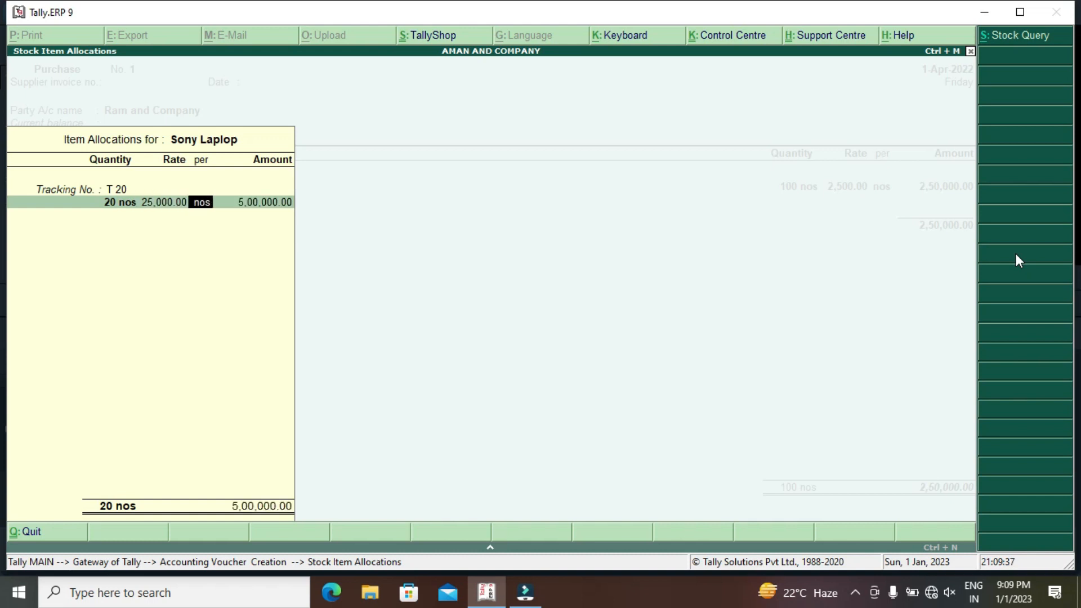
{"action": "key", "text": "Return"}
{"action": "key", "text": "Return"}
{"action": "key", "text": "Return"}
{"action": "key", "text": "Return"}
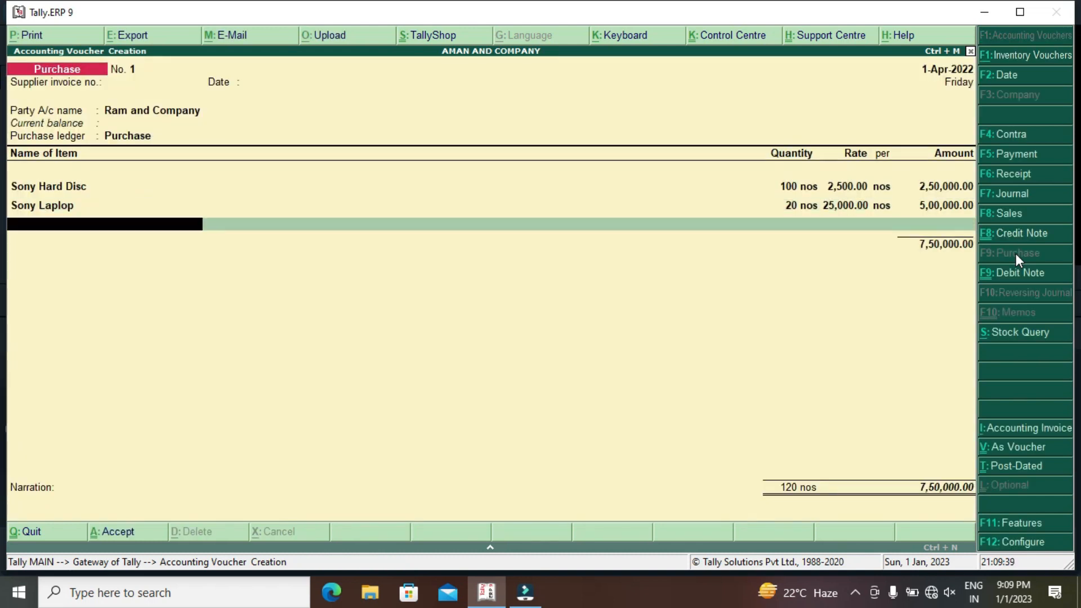
Step: Save the purchase voucher with an empty narration and return to the Gateway of Tally
{"action": "key", "text": "Return"}
{"action": "key", "text": "Return"}
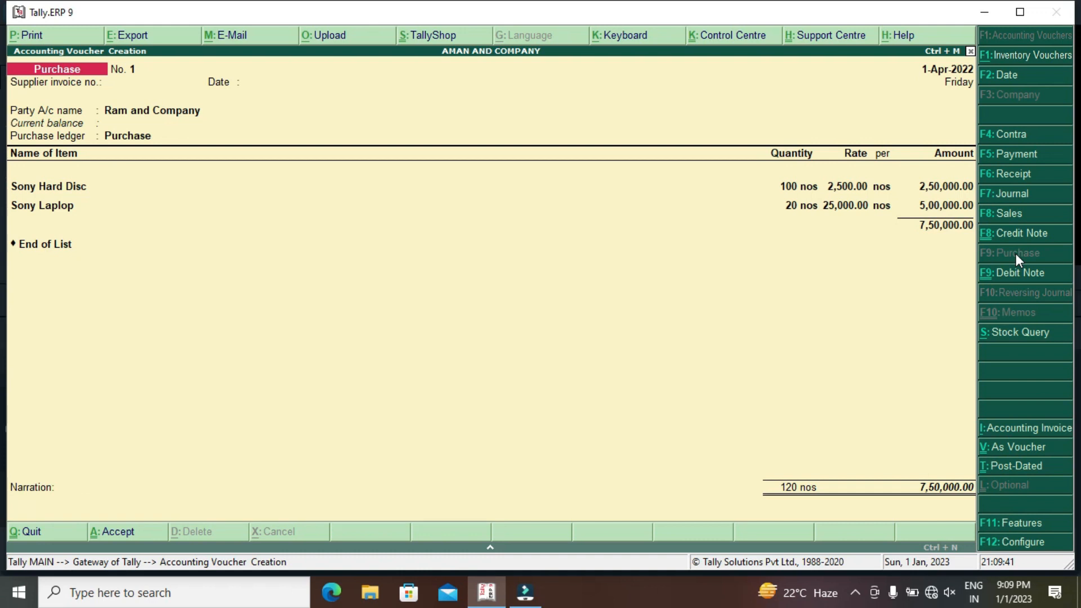
{"action": "key", "text": "Return"}
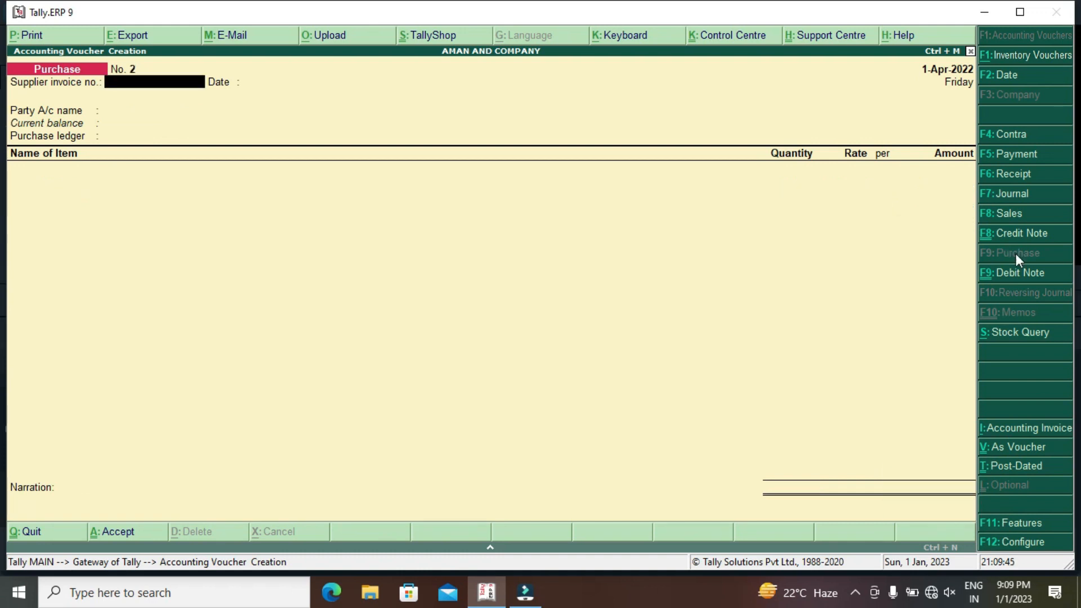
{"action": "key", "text": "Escape"}
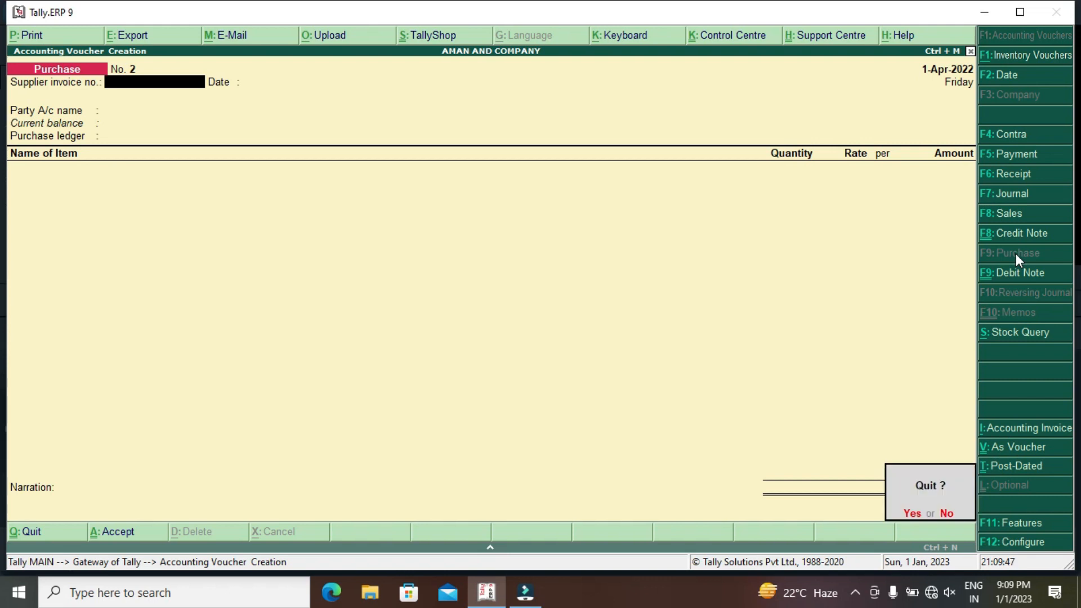
{"action": "key", "text": "Return"}
Step: Check the Stock Summary for received goods and close the report
{"action": "key", "text": "Down"}
{"action": "key", "text": "Down"}
{"action": "key", "text": "Down"}
{"action": "key", "text": "Down"}
{"action": "key", "text": "Down"}
{"action": "key", "text": "Down"}
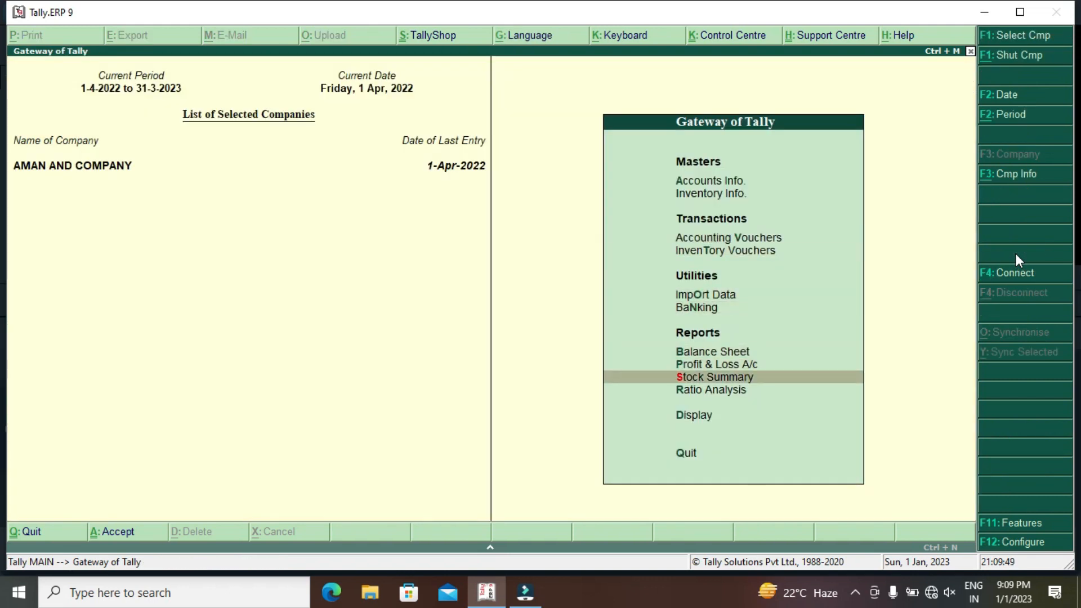
{"action": "key", "text": "Return"}
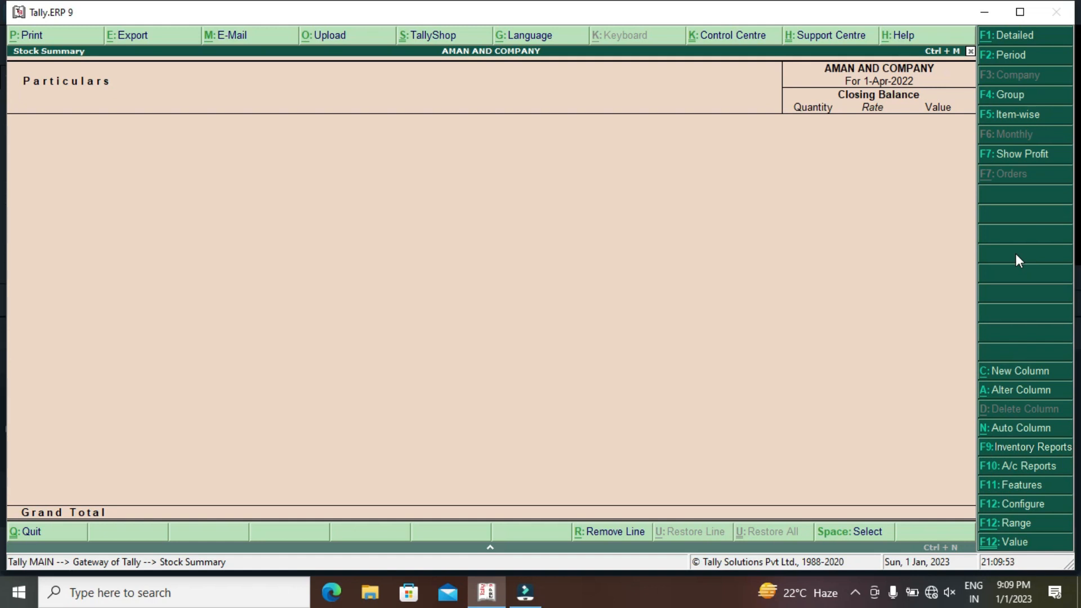
{"action": "key", "text": "Escape"}
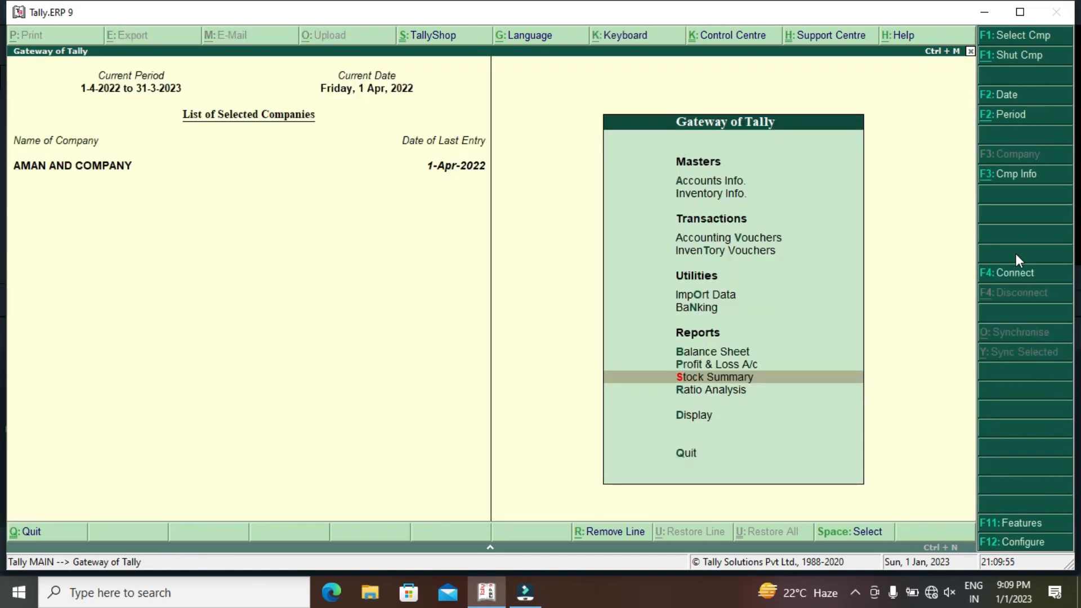
Step: Open the Account Books from the display reports
{"action": "key", "text": "Down"}
{"action": "key", "text": "Down"}
{"action": "key", "text": "Return"}
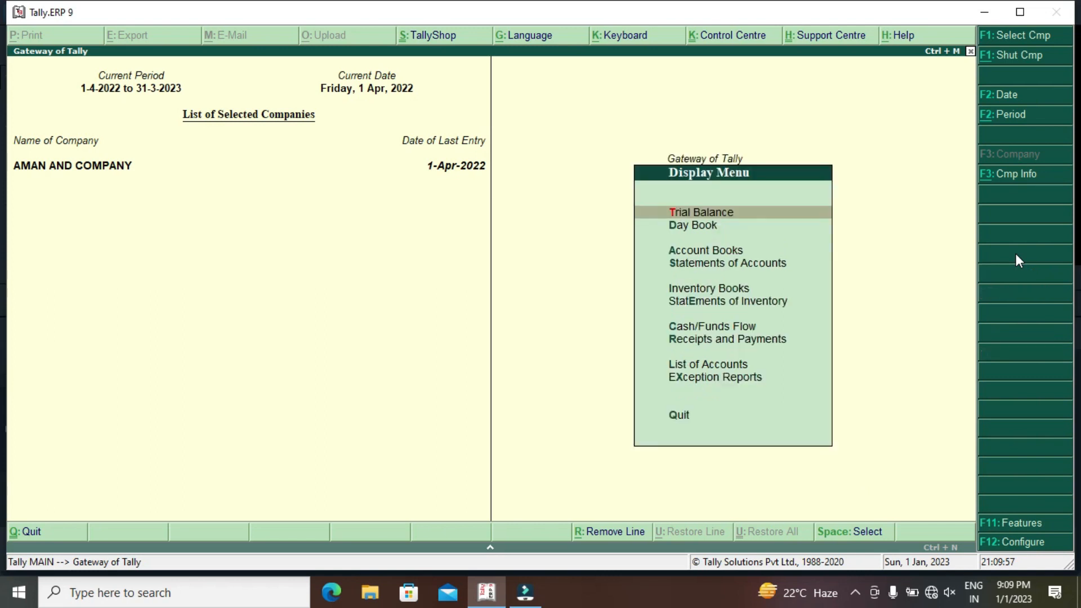
{"action": "key", "text": "Down"}
{"action": "key", "text": "Down"}
{"action": "key", "text": "Return"}
Step: Open the ledger vouchers of Ram and Company
{"action": "key", "text": "Down"}
{"action": "key", "text": "Return"}
{"action": "key", "text": "Down"}
{"action": "key", "text": "Down"}
{"action": "key", "text": "Down"}
{"action": "key", "text": "Down"}
{"action": "key", "text": "Down"}
{"action": "key", "text": "Down"}
{"action": "key", "text": "Down"}
{"action": "key", "text": "Down"}
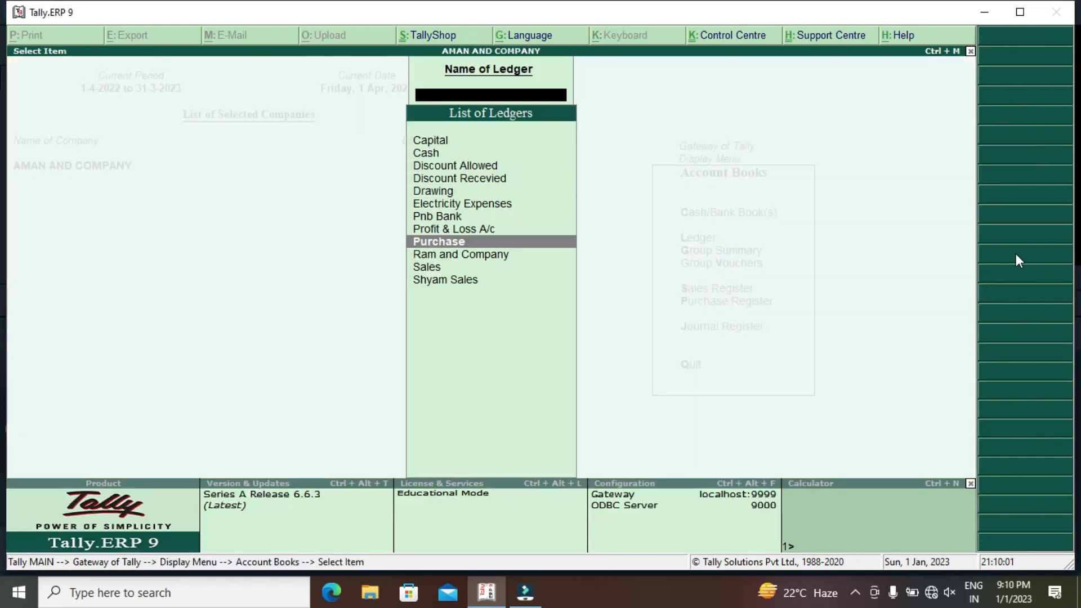
{"action": "key", "text": "Down"}
{"action": "key", "text": "Return"}
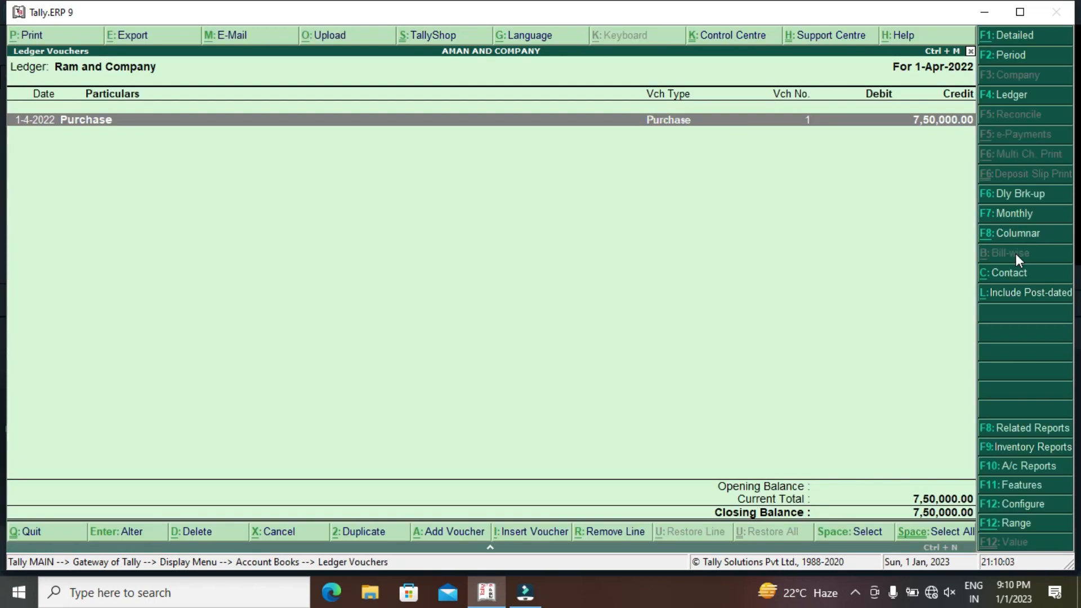
Step: View the purchase voucher from Ram and Company's ledger, then close both the voucher and the ledger
{"action": "key", "text": "Return"}
{"action": "key", "text": "Escape"}
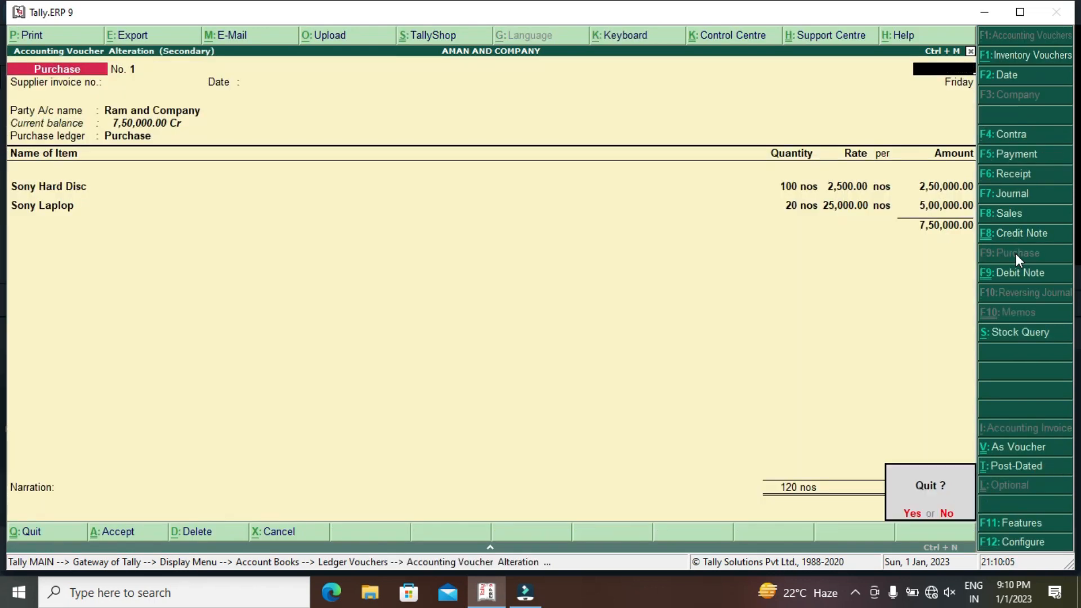
{"action": "key", "text": "Return"}
{"action": "key", "text": "Escape"}
{"action": "key", "text": "Escape"}
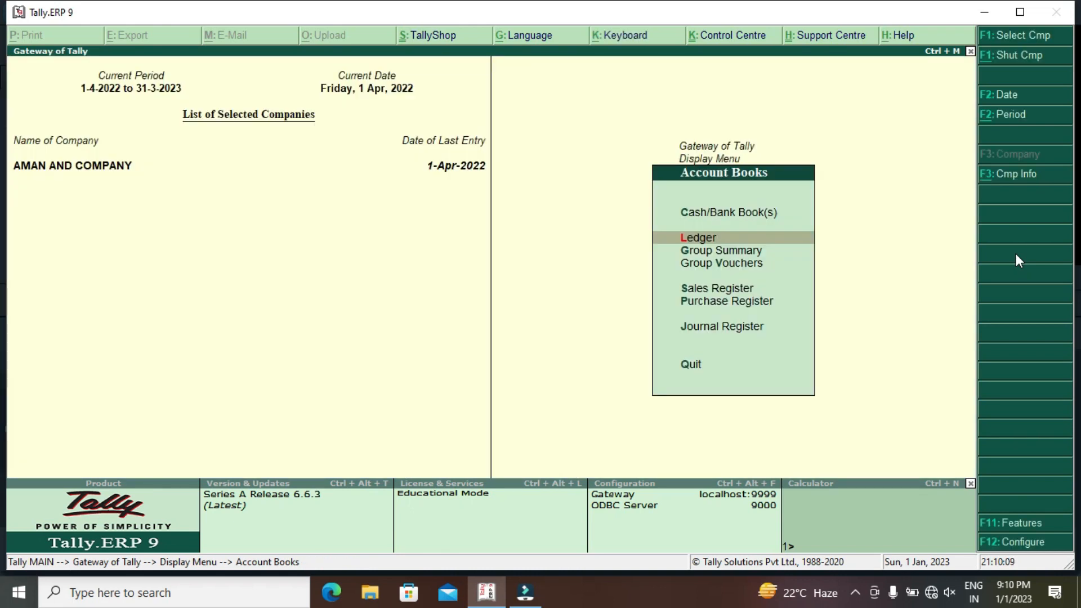
Step: Return to the Gateway of Tally and reopen the display reports
{"action": "key", "text": "Escape"}
{"action": "key", "text": "Escape"}
{"action": "key", "text": "Escape"}
{"action": "key", "text": "Escape"}
{"action": "key", "text": "Escape"}
{"action": "key", "text": "Down"}
{"action": "key", "text": "Down"}
{"action": "key", "text": "Down"}
{"action": "key", "text": "Down"}
{"action": "key", "text": "Down"}
{"action": "key", "text": "Down"}
{"action": "key", "text": "Down"}
{"action": "key", "text": "Down"}
{"action": "key", "text": "Down"}
{"action": "key", "text": "Down"}
{"action": "key", "text": "Return"}
Step: Open the Purchase Bills Pending report from the Statements of Inventory
{"action": "key", "text": "Down"}
{"action": "key", "text": "Down"}
{"action": "key", "text": "Down"}
{"action": "key", "text": "Down"}
{"action": "key", "text": "Down"}
{"action": "key", "text": "Return"}
{"action": "key", "text": "Down"}
{"action": "key", "text": "Down"}
{"action": "key", "text": "Down"}
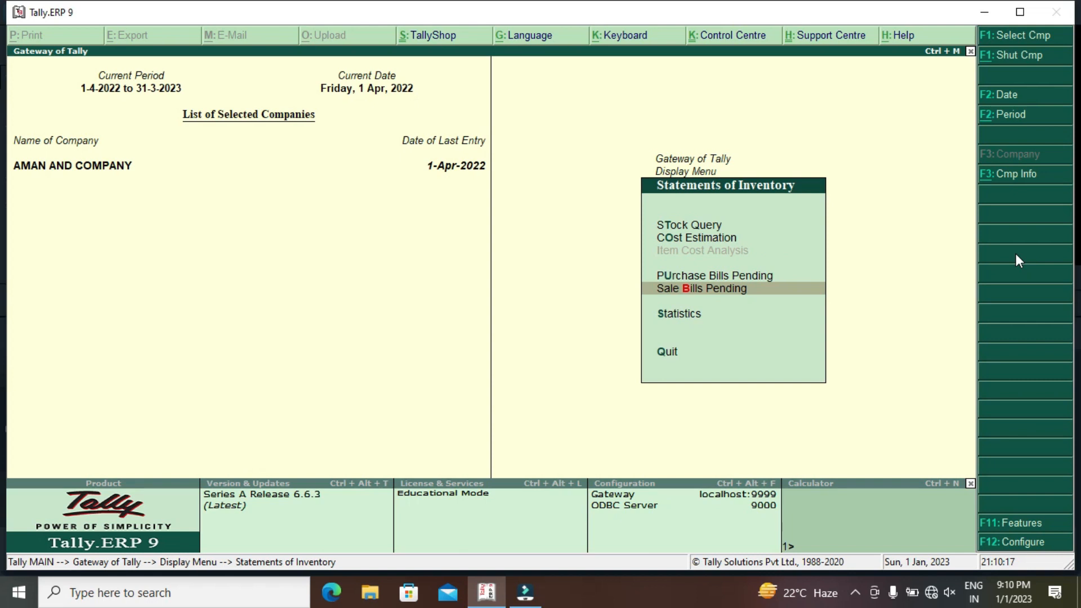
{"action": "key", "text": "Up"}
{"action": "key", "text": "Return"}
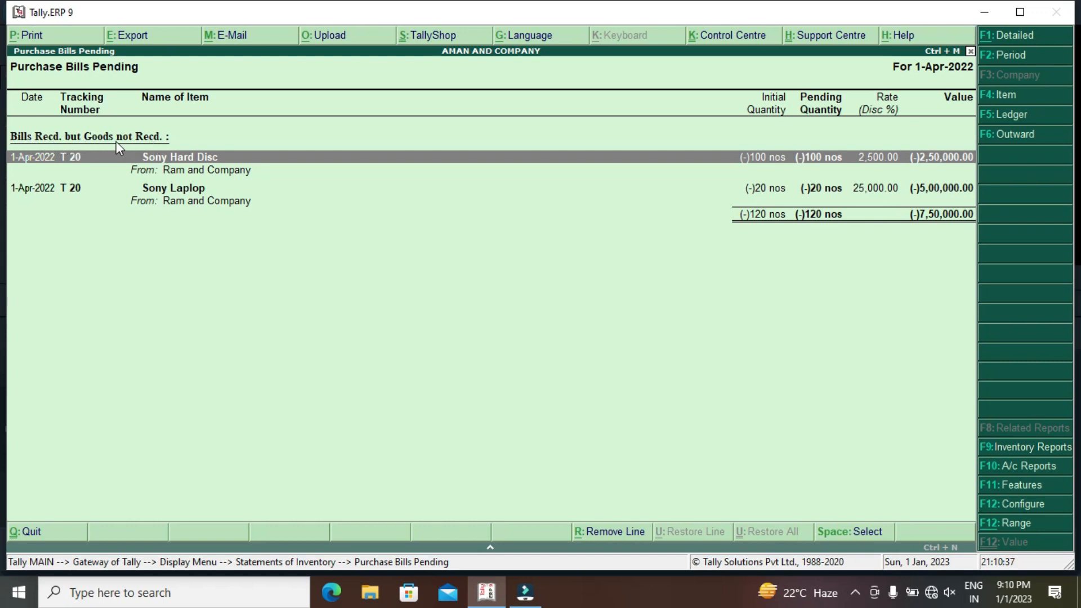
Step: Close the pending bills report and open a new Receipt Note in Inventory Vouchers
{"action": "key", "text": "Escape"}
{"action": "key", "text": "Escape"}
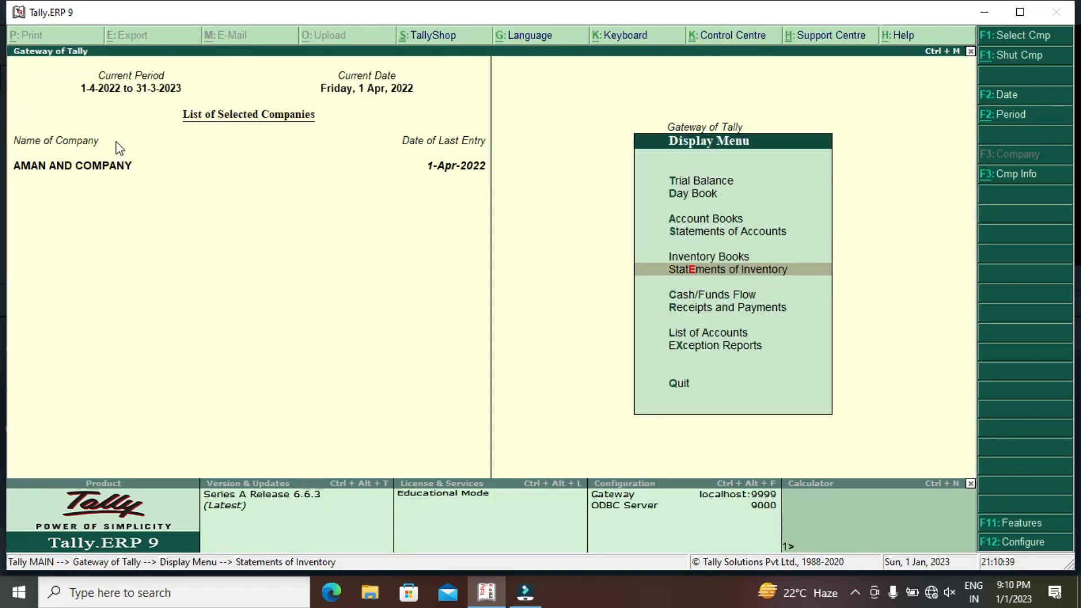
{"action": "key", "text": "Escape"}
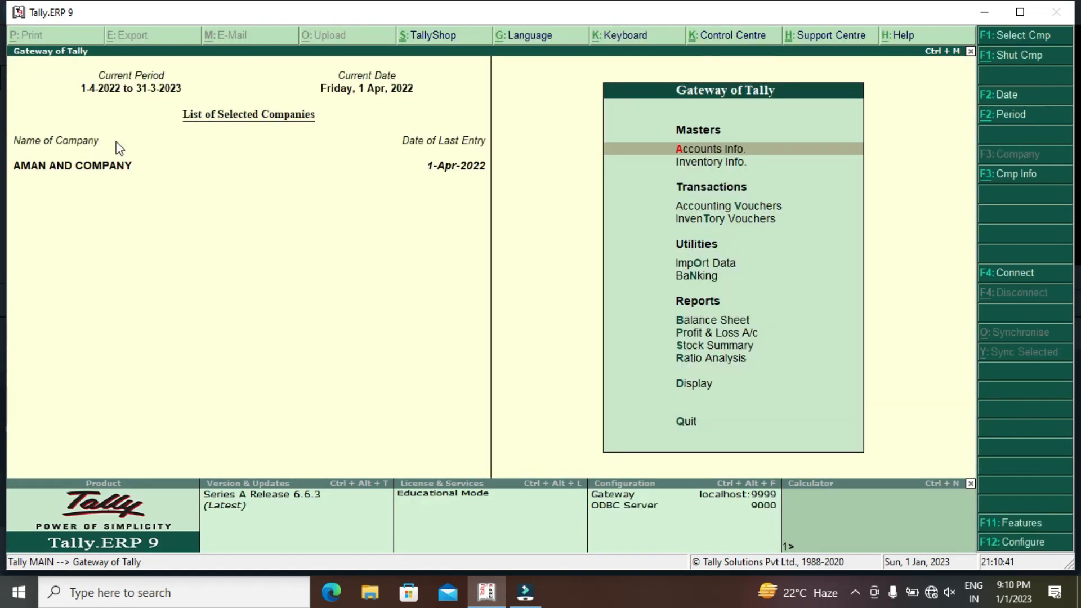
{"action": "key", "text": "Down"}
{"action": "key", "text": "Down"}
{"action": "key", "text": "Down"}
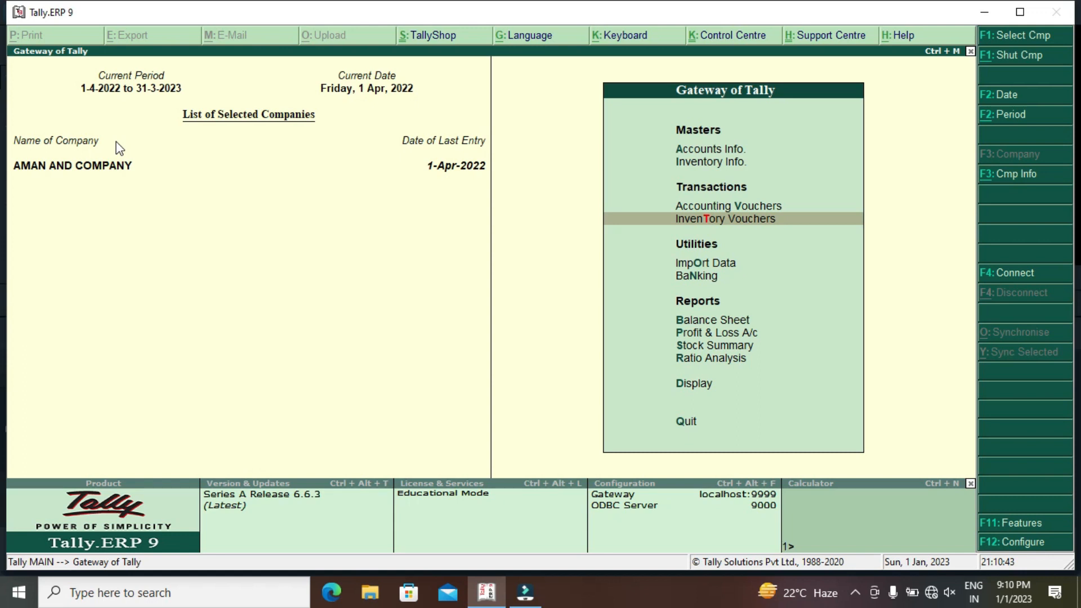
{"action": "key", "text": "Return"}
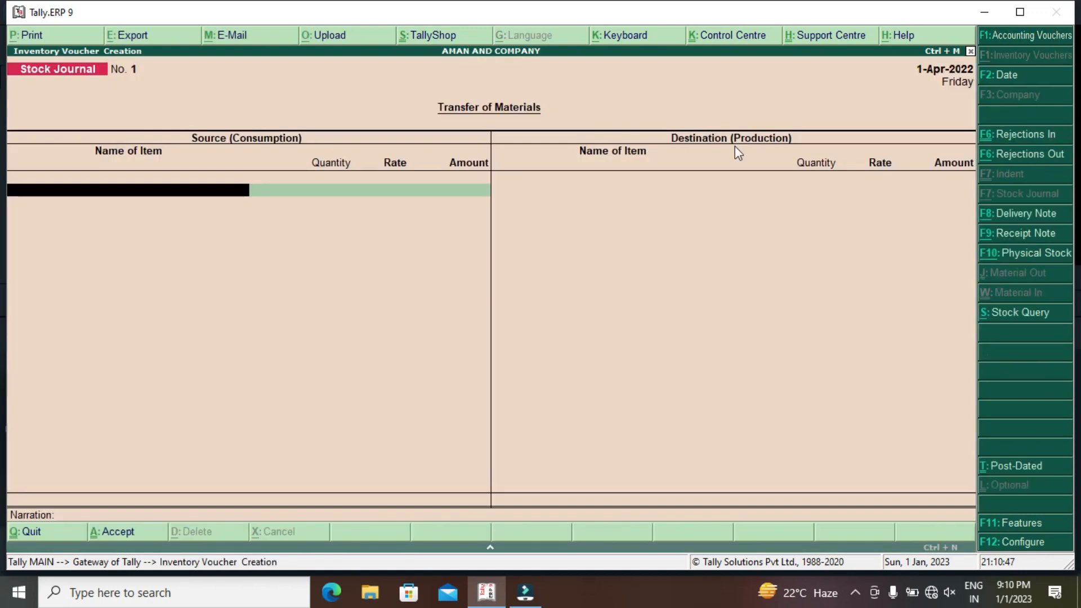
{"action": "left_click", "coordinate": [1025, 233]}
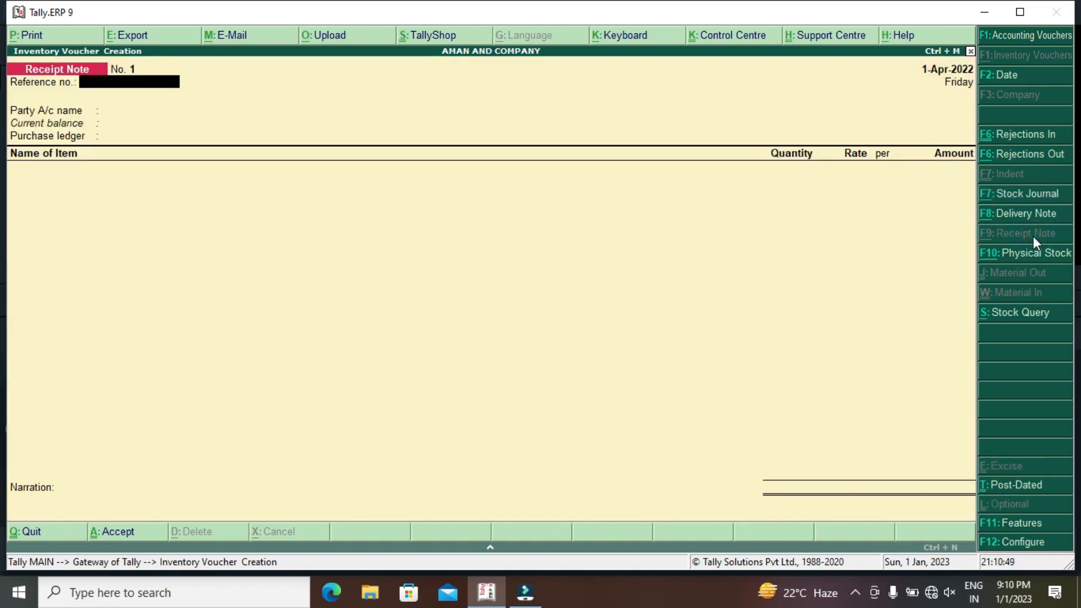
Step: Leave the reference number blank, choose Ram and Company as the receipt note's party, and use the Purchase ledger
{"action": "key", "text": "Return"}
{"action": "key", "text": "Down"}
{"action": "key", "text": "Down"}
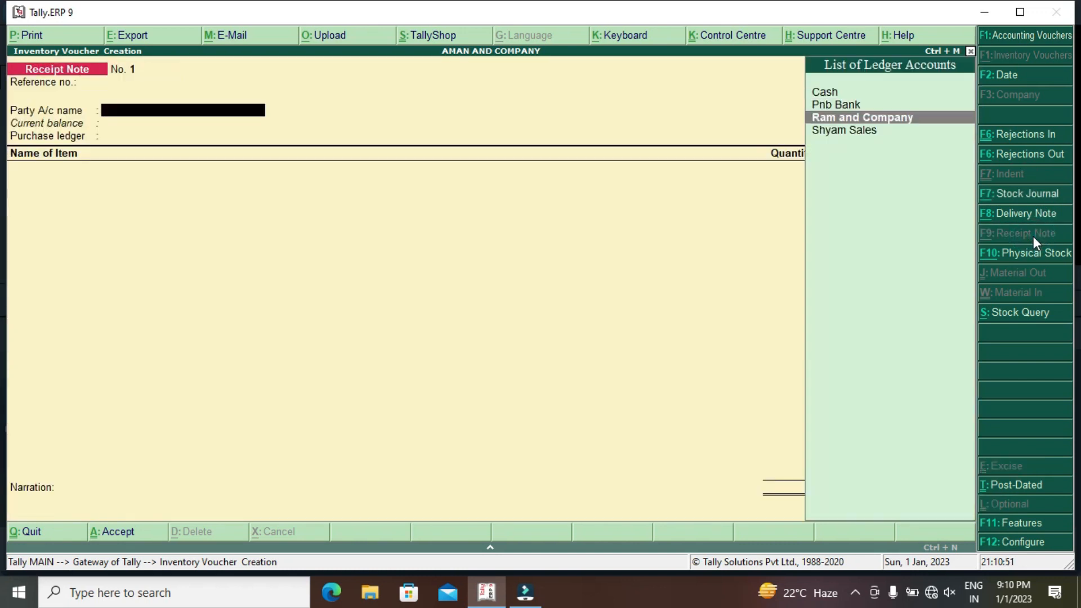
{"action": "key", "text": "Return"}
{"action": "key", "text": "Return"}
{"action": "key", "text": "Return"}
{"action": "key", "text": "Return"}
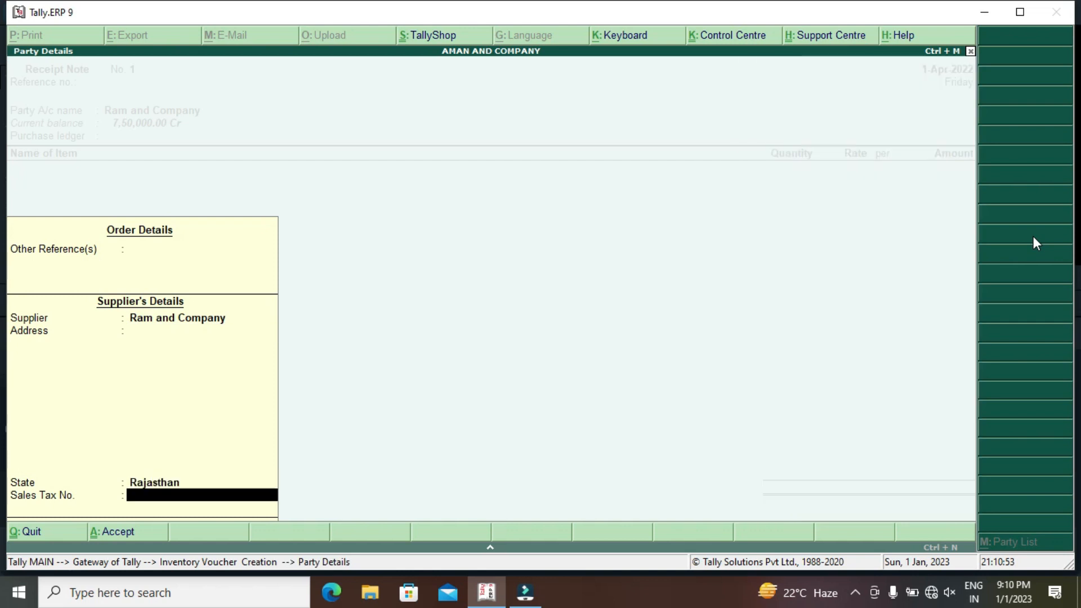
{"action": "key", "text": "Return"}
{"action": "key", "text": "Return"}
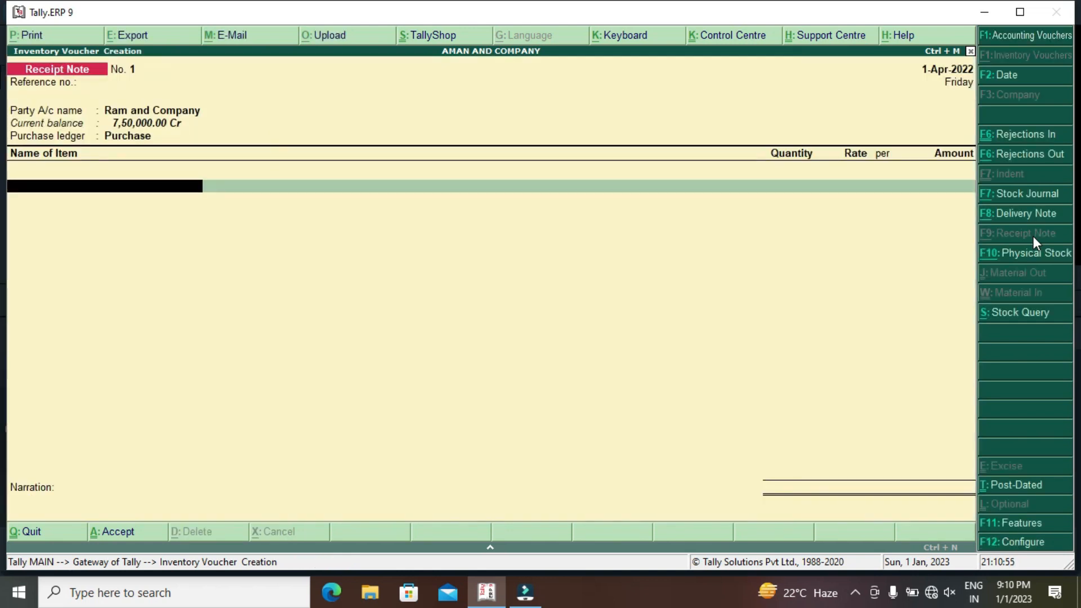
Step: Add Sony Hard Disc to the receipt note under tracking number T 20, keeping 100 nos at a rate of 2,500
{"action": "key", "text": "Down"}
{"action": "key", "text": "Return"}
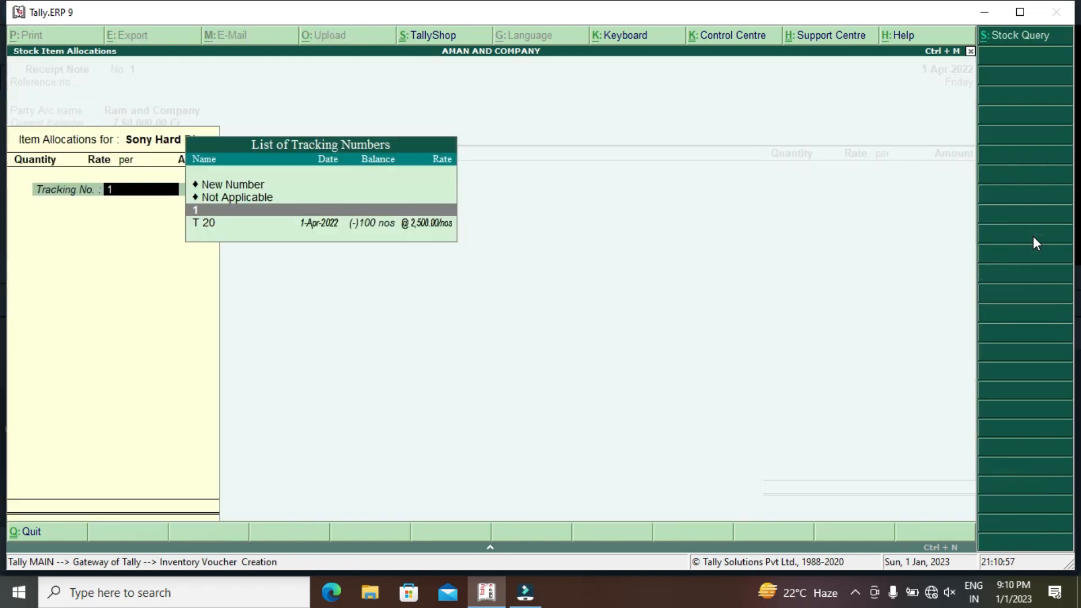
{"action": "key", "text": "Down"}
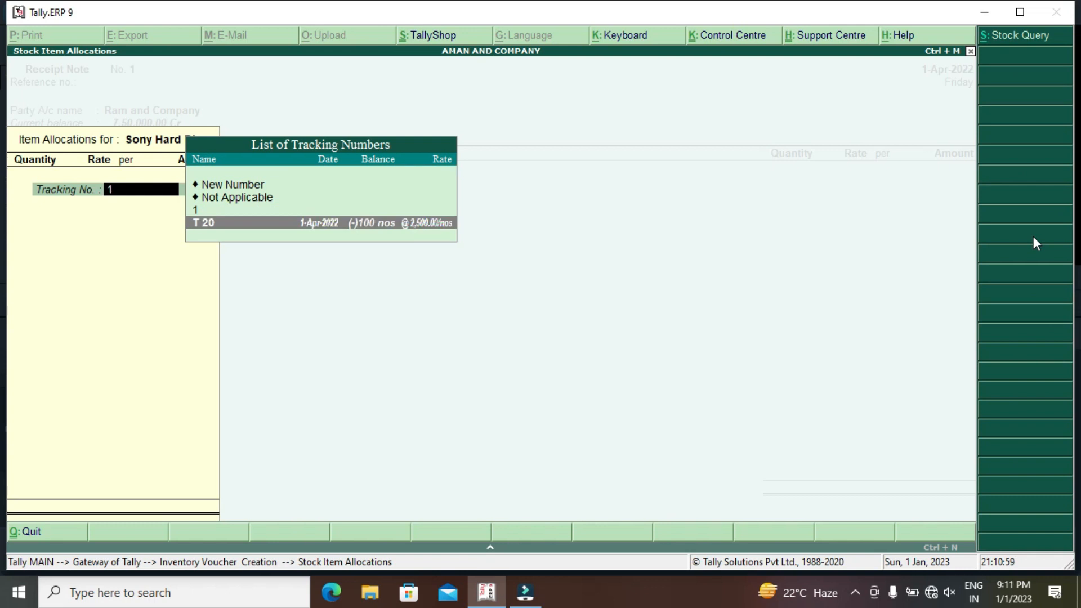
{"action": "key", "text": "Return"}
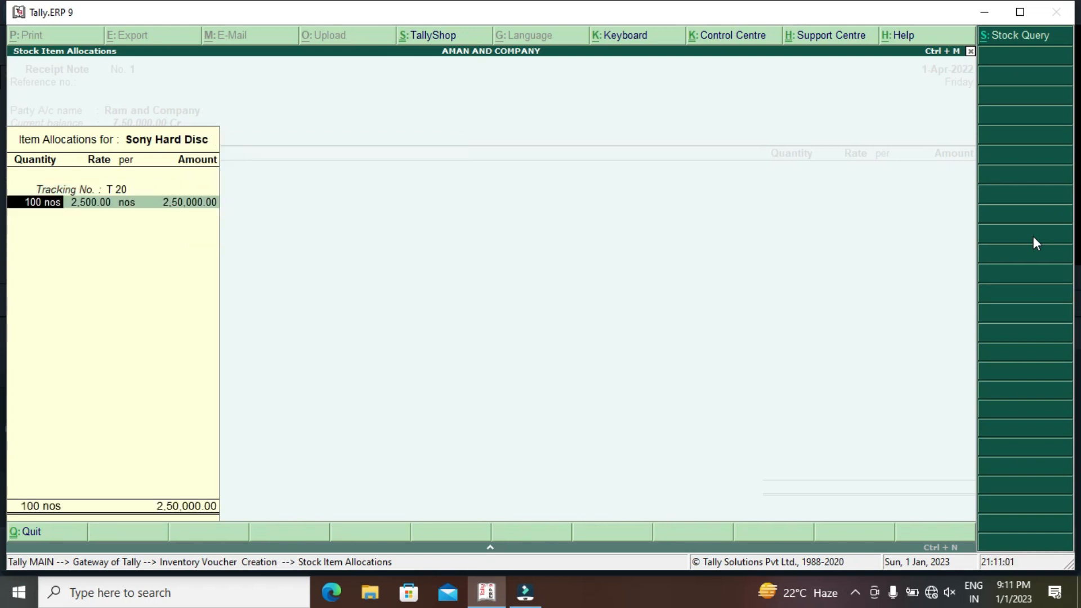
{"action": "key", "text": "Return"}
{"action": "key", "text": "Return"}
{"action": "key", "text": "Return"}
{"action": "key", "text": "Return"}
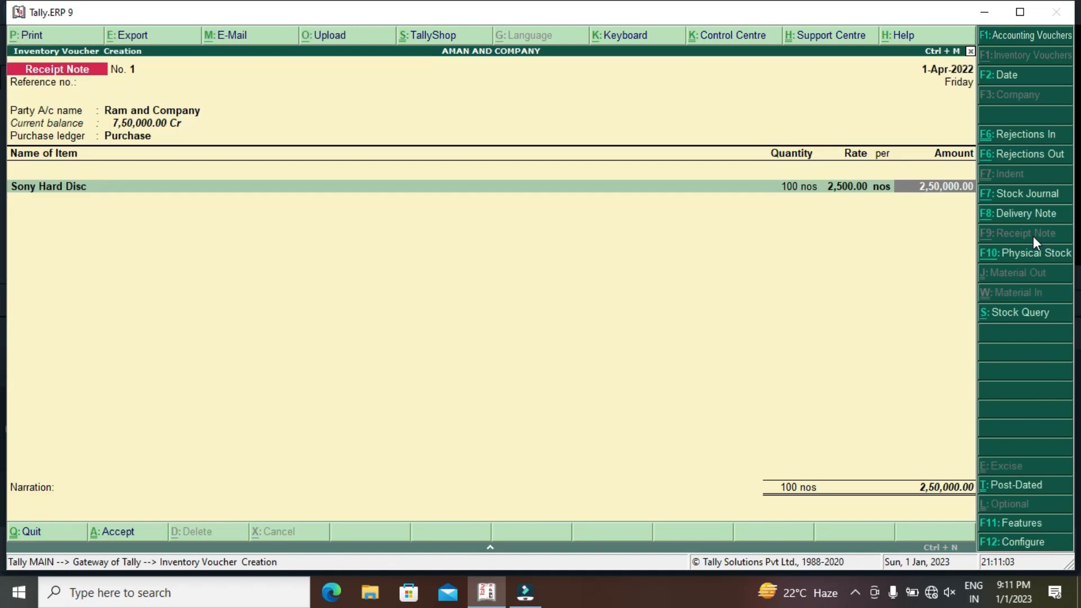
{"action": "key", "text": "Return"}
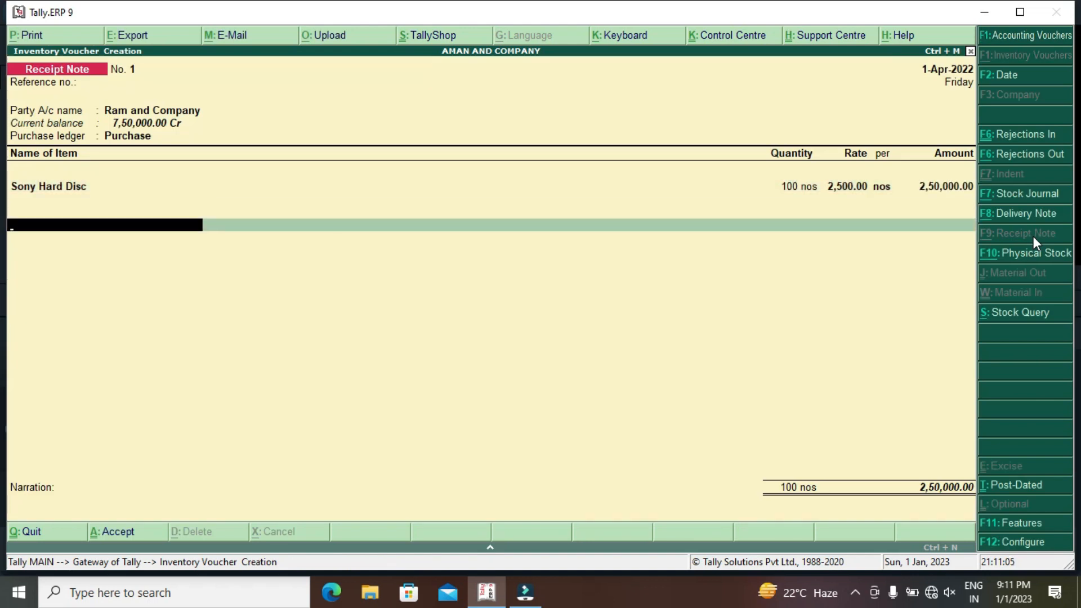
Step: Add Sony Laplop as the second receipt note item under T 20, keeping 20 nos at a rate of 25,000
{"action": "key", "text": "BackSpace"}
{"action": "key", "text": "Return"}
{"action": "key", "text": "Down"}
{"action": "key", "text": "Down"}
{"action": "key", "text": "Return"}
{"action": "key", "text": "Down"}
{"action": "key", "text": "Return"}
{"action": "key", "text": "Return"}
{"action": "key", "text": "Return"}
{"action": "key", "text": "Return"}
{"action": "key", "text": "Return"}
{"action": "key", "text": "Return"}
{"action": "key", "text": "Return"}
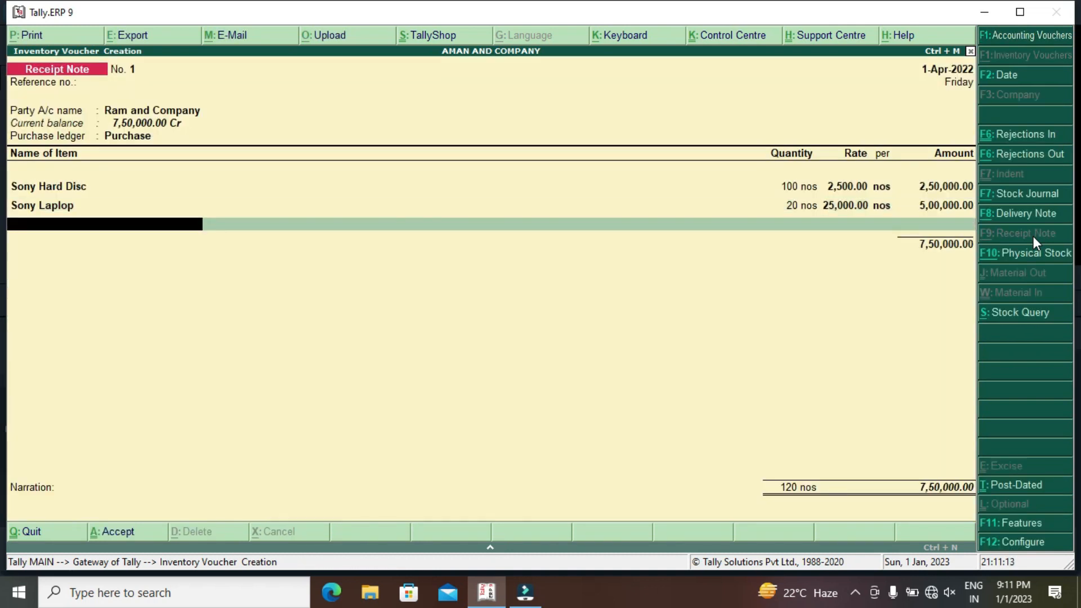
Step: End the item list, leave the narration blank and save the receipt note
{"action": "key", "text": "Return"}
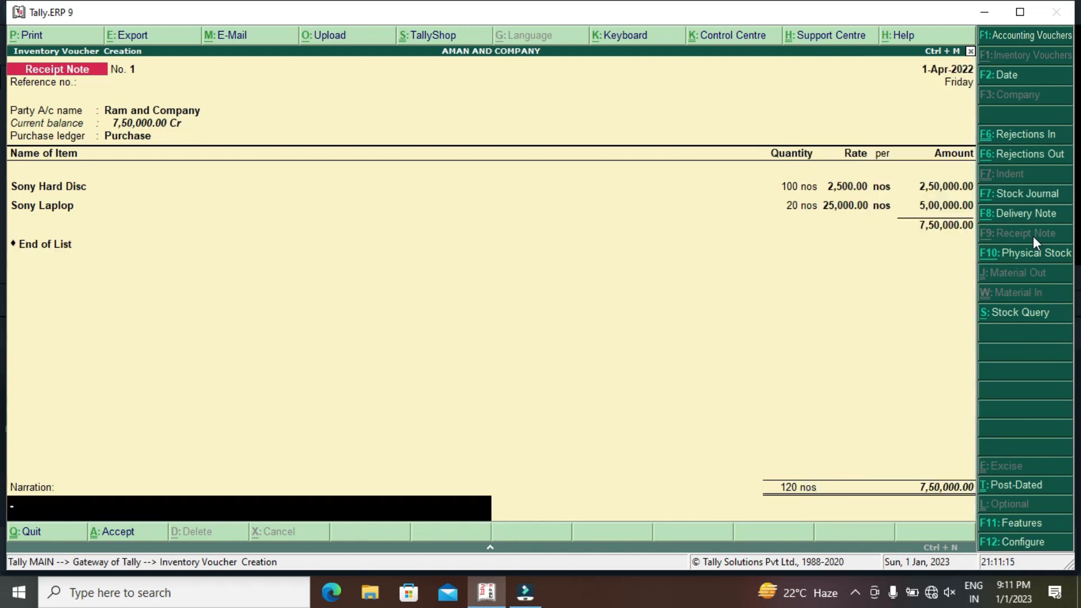
{"action": "key", "text": "Return"}
{"action": "key", "text": "Return"}
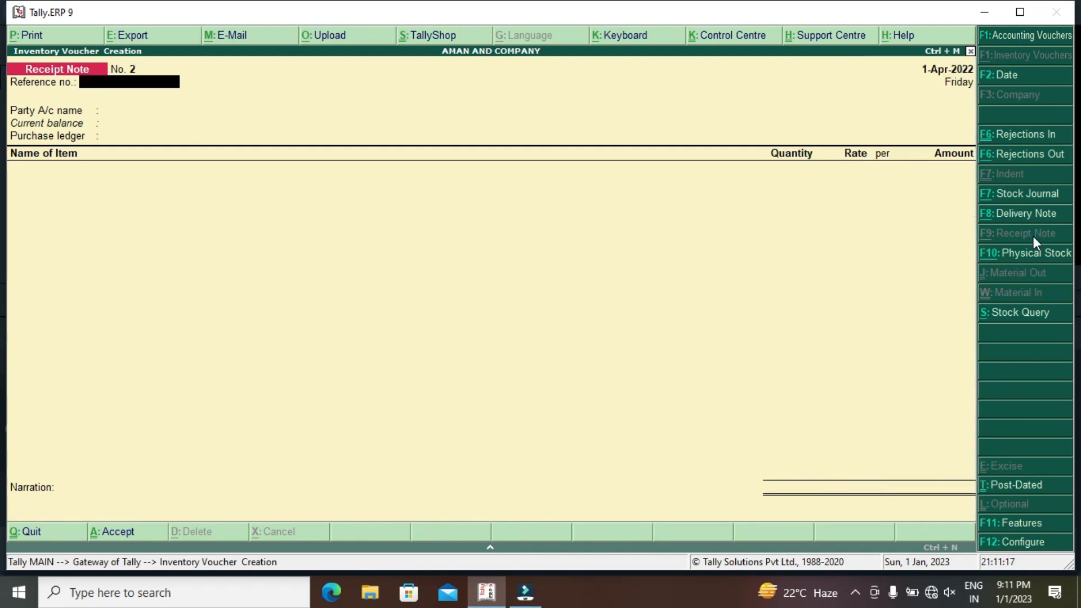
Step: Leave voucher entry and check the closing stock of both items in the Stock Summary
{"action": "key", "text": "Escape"}
{"action": "key", "text": "Down"}
{"action": "key", "text": "Down"}
{"action": "key", "text": "Down"}
{"action": "key", "text": "Down"}
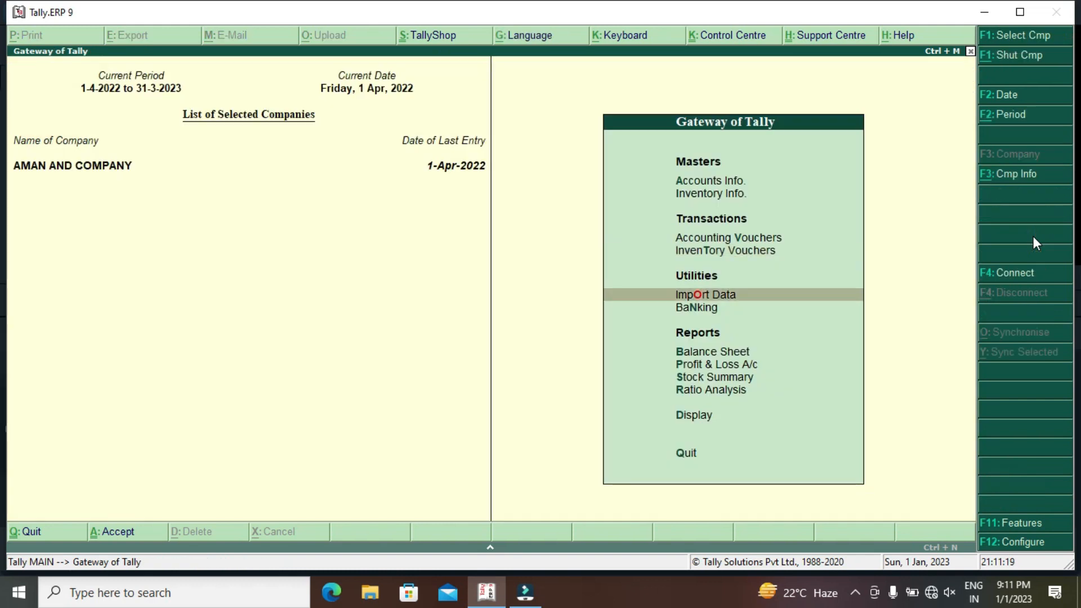
{"action": "key", "text": "Down"}
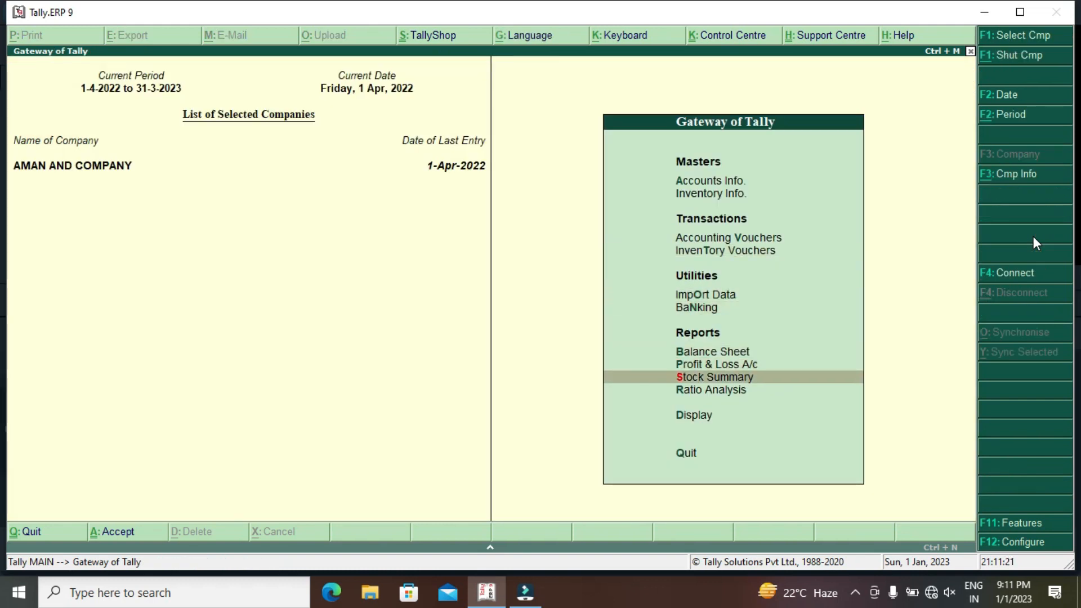
{"action": "key", "text": "Return"}
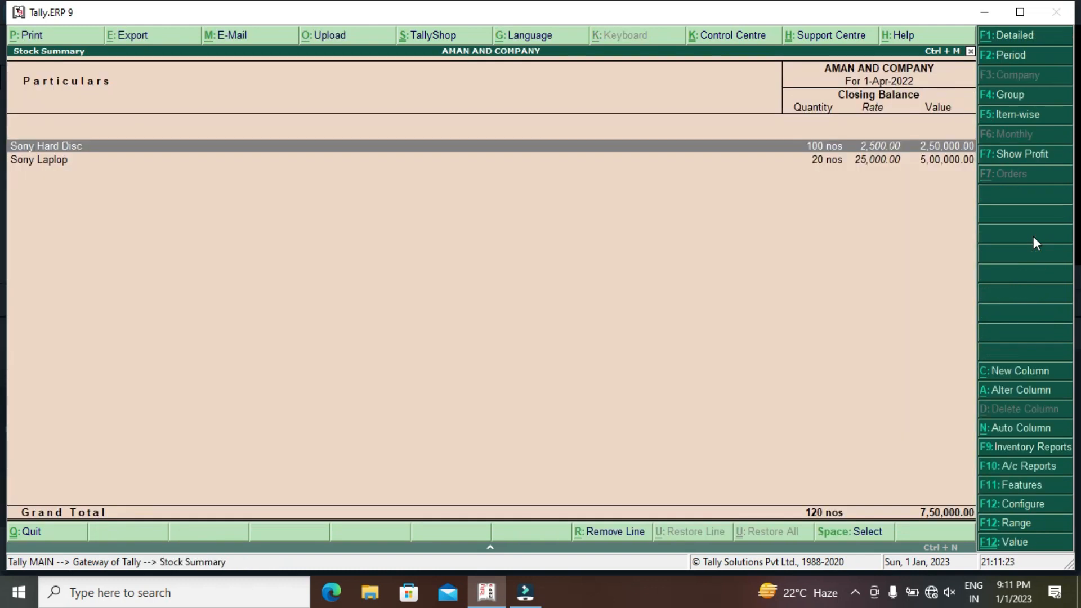
{"action": "key", "text": "Escape"}
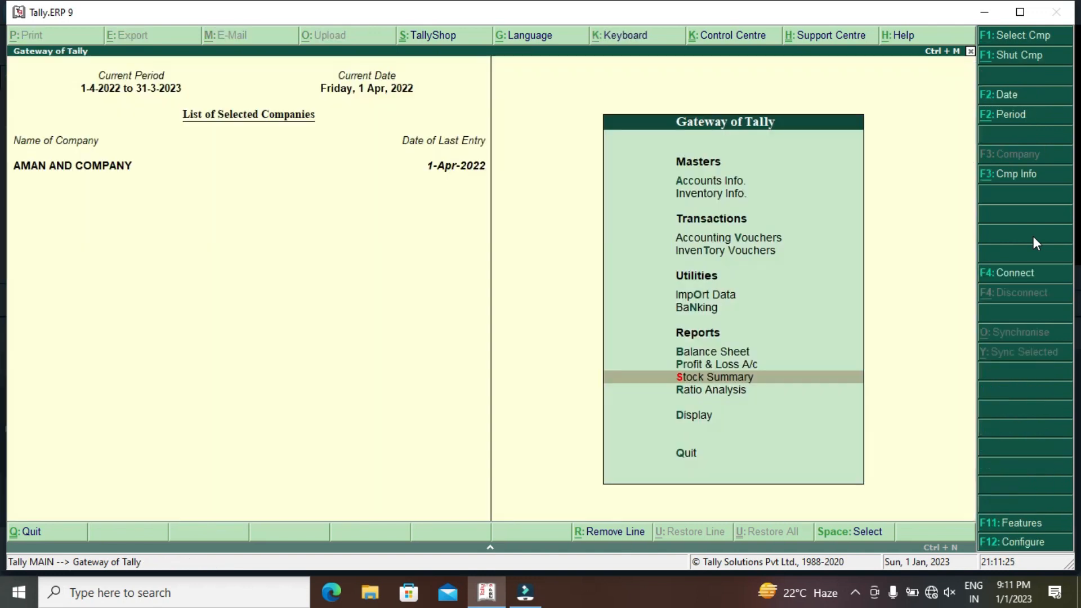
{"action": "key", "text": "Up"}
{"action": "key", "text": "Up"}
{"action": "key", "text": "Up"}
{"action": "key", "text": "Up"}
{"action": "key", "text": "Up"}
{"action": "key", "text": "Up"}
{"action": "key", "text": "Up"}
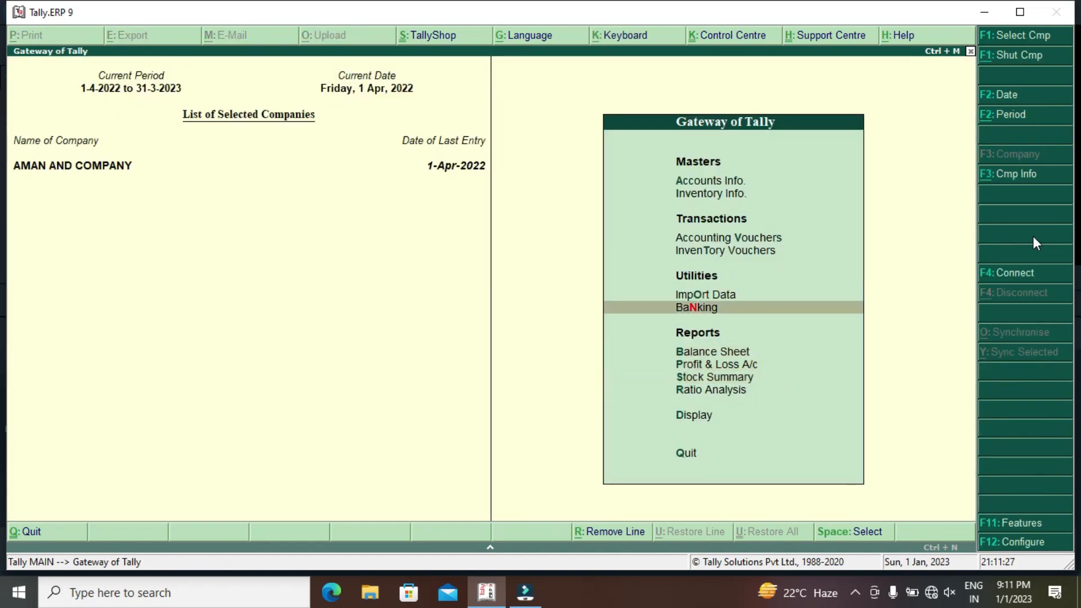
{"action": "key", "text": "Down"}
{"action": "key", "text": "Down"}
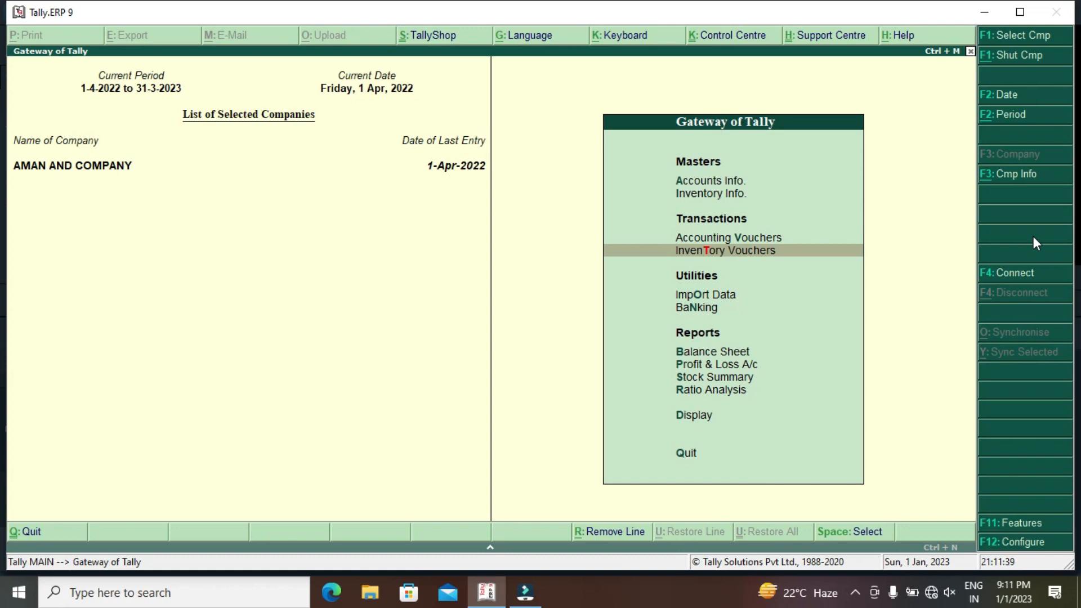
{"action": "key", "text": "Down"}
{"action": "key", "text": "Down"}
{"action": "key", "text": "Down"}
{"action": "key", "text": "Down"}
{"action": "key", "text": "Down"}
{"action": "key", "text": "Down"}
{"action": "key", "text": "Down"}
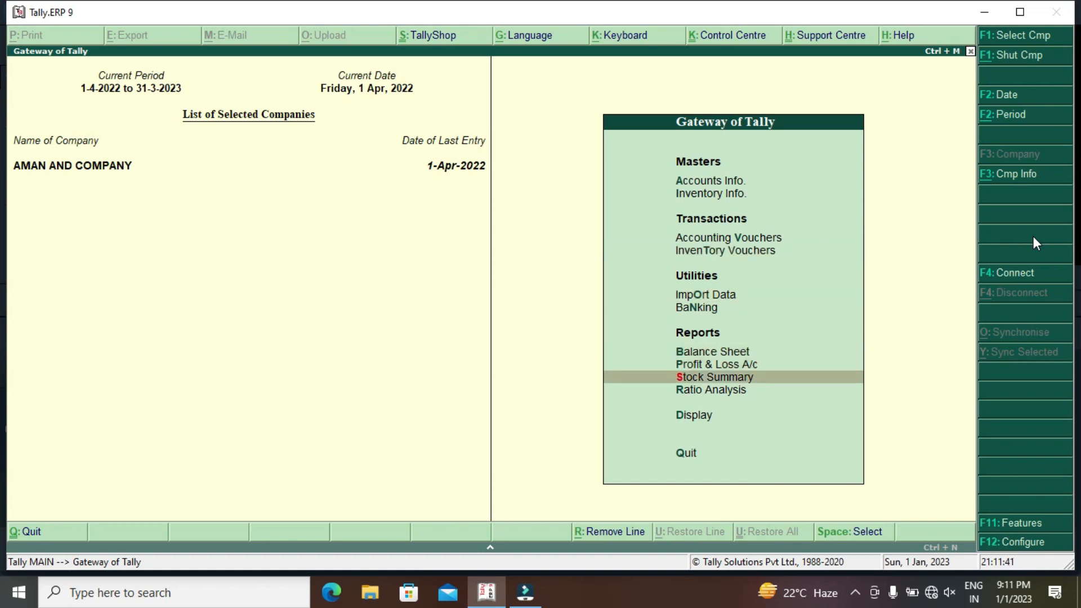
Step: Open a new Delivery Note in Inventory Vouchers
{"action": "key", "text": "Up"}
{"action": "key", "text": "Up"}
{"action": "key", "text": "Up"}
{"action": "key", "text": "Up"}
{"action": "key", "text": "Up"}
{"action": "key", "text": "Up"}
{"action": "key", "text": "Up"}
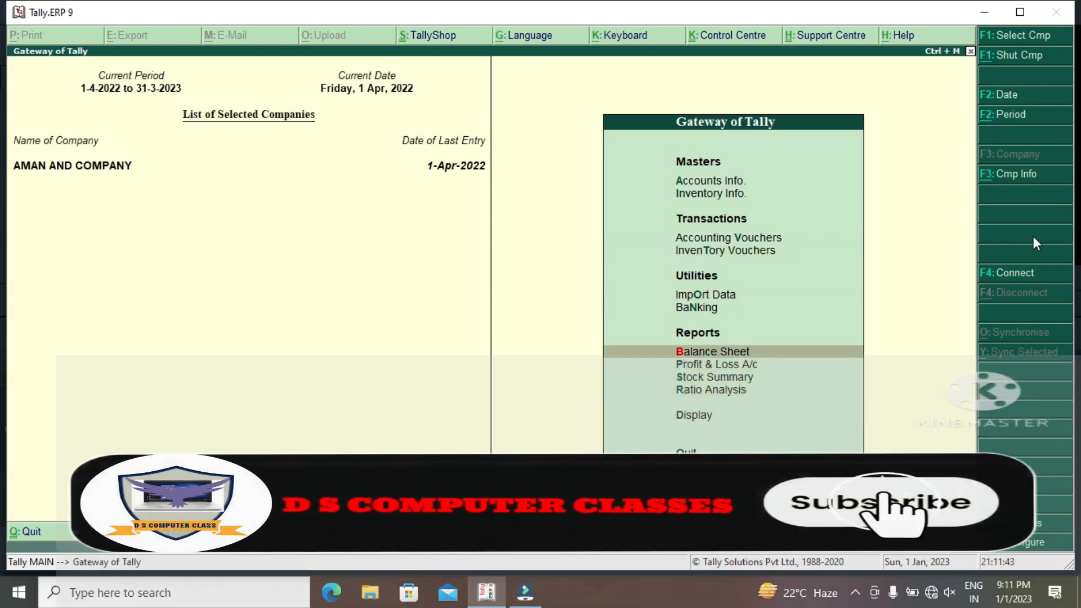
{"action": "key", "text": "Return"}
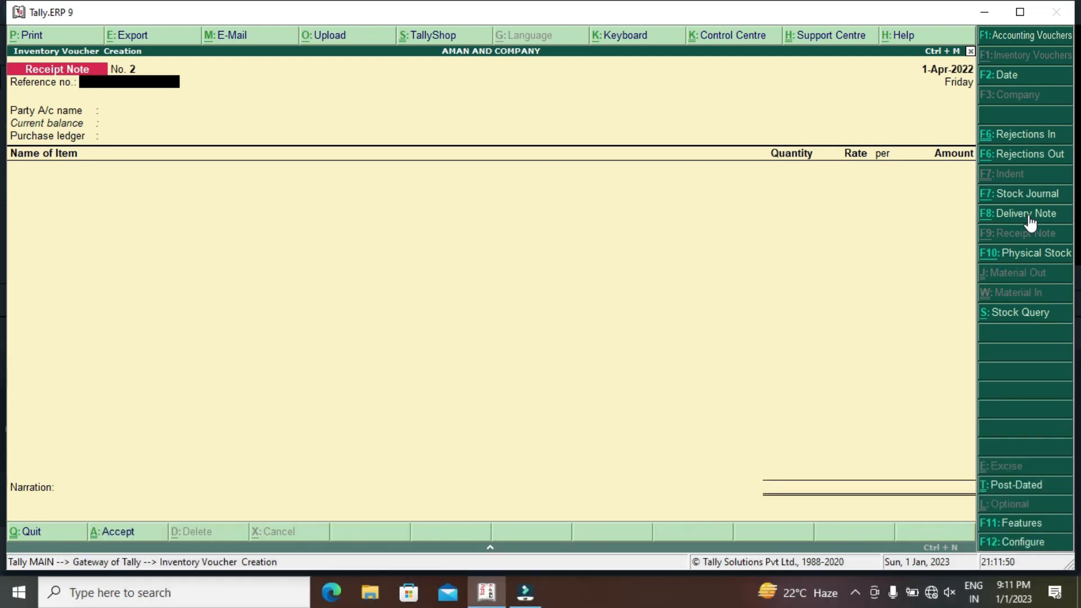
{"action": "left_click", "coordinate": [1028, 214]}
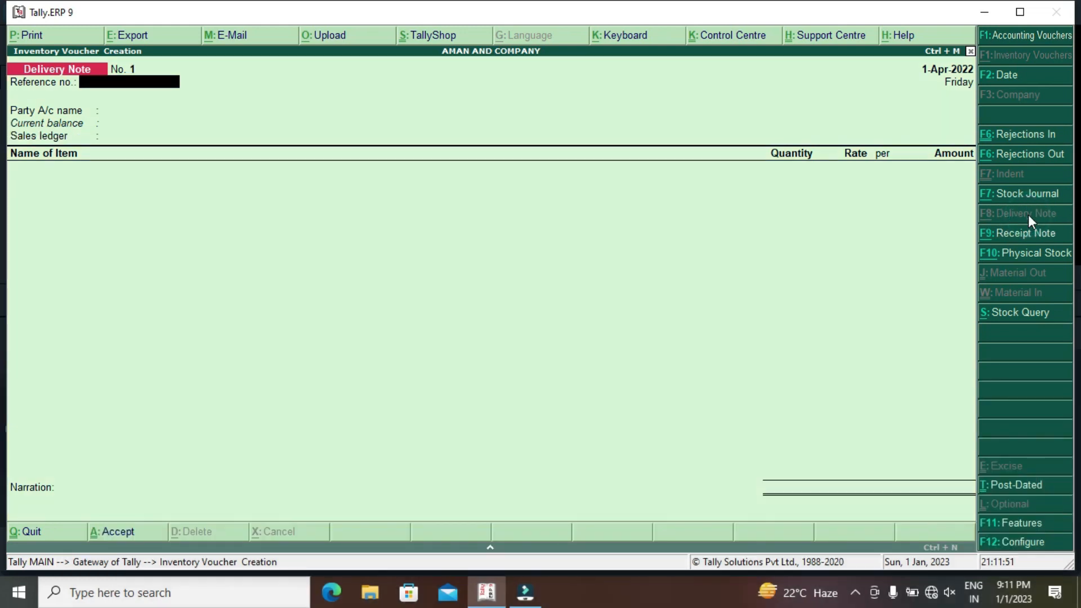
Step: Leave the reference number blank and choose Shyam Sales as the delivery note's party
{"action": "key", "text": "Return"}
{"action": "key", "text": "Down"}
{"action": "key", "text": "Down"}
{"action": "key", "text": "Down"}
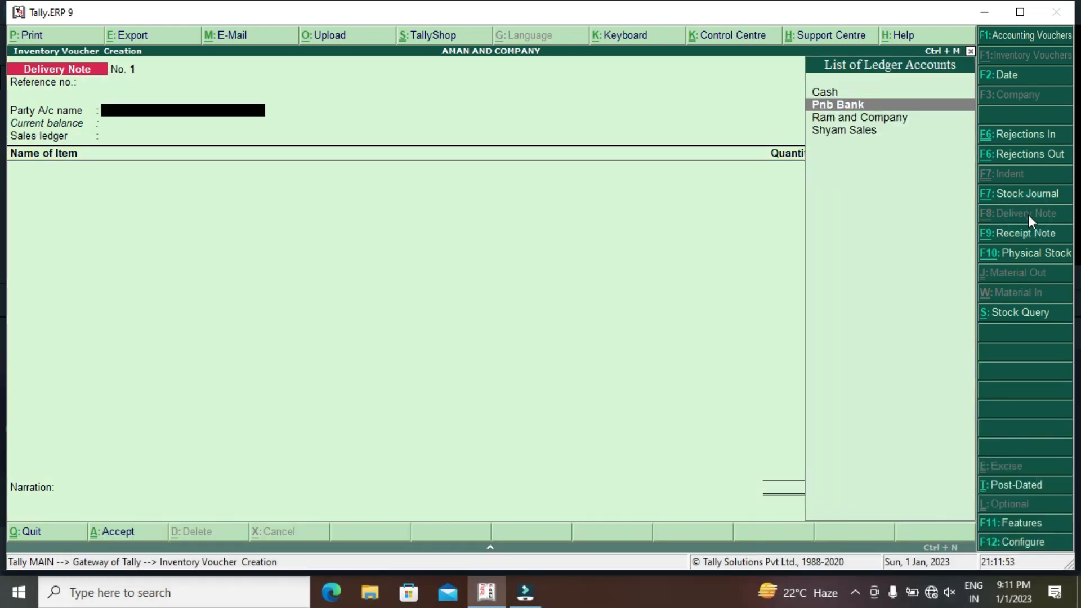
{"action": "key", "text": "Return"}
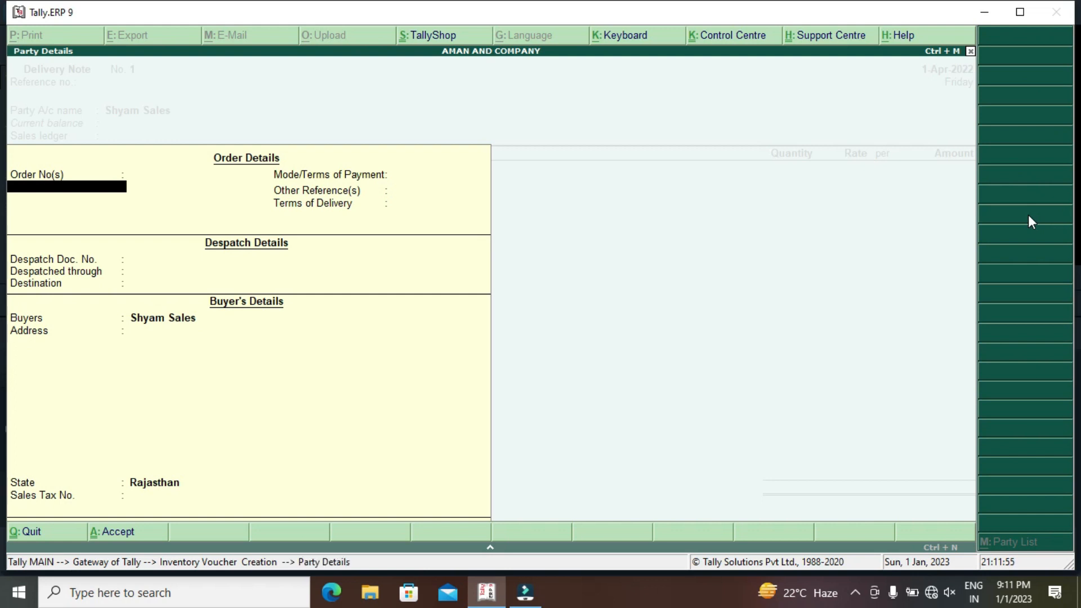
Step: Leave the order and despatch details blank, accept the buyer's details and use the Sales ledger
{"action": "key", "text": "Return"}
{"action": "key", "text": "Return"}
{"action": "key", "text": "Return"}
{"action": "key", "text": "Return"}
{"action": "key", "text": "Return"}
{"action": "key", "text": "Return"}
{"action": "key", "text": "Return"}
{"action": "key", "text": "Return"}
{"action": "key", "text": "Return"}
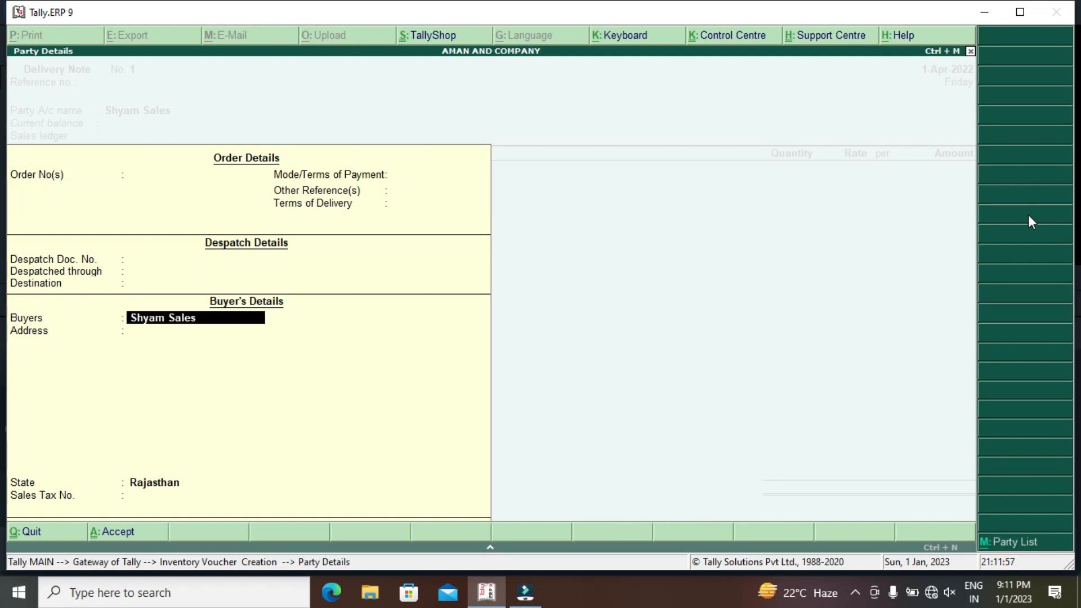
{"action": "key", "text": "Return"}
{"action": "key", "text": "Return"}
{"action": "key", "text": "Return"}
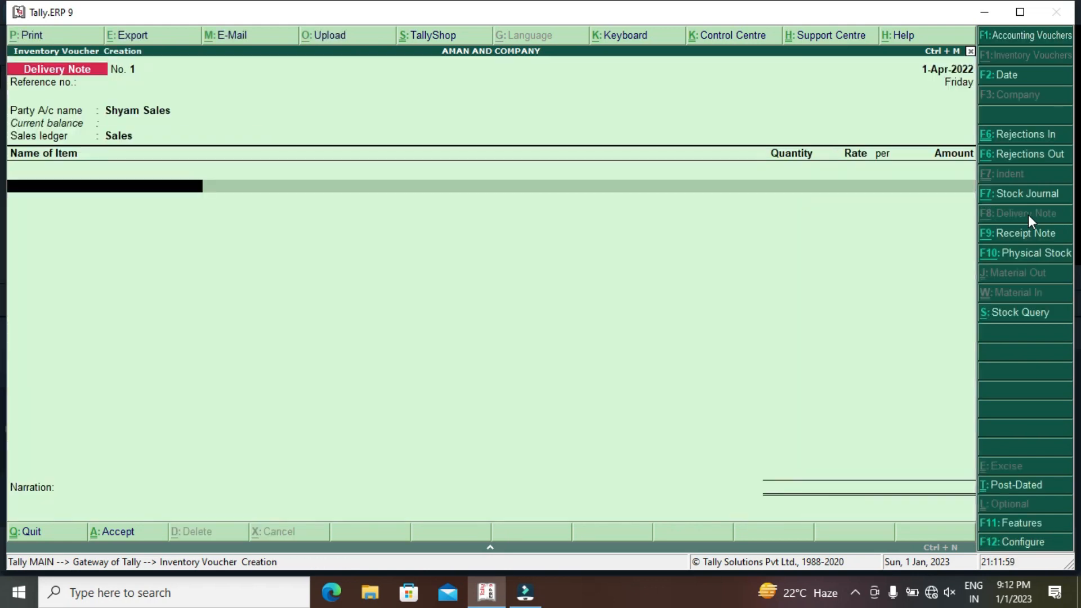
Step: Add Sony Hard Disc to the delivery note under a new tracking number, T 25
{"action": "key", "text": "Down"}
{"action": "key", "text": "Return"}
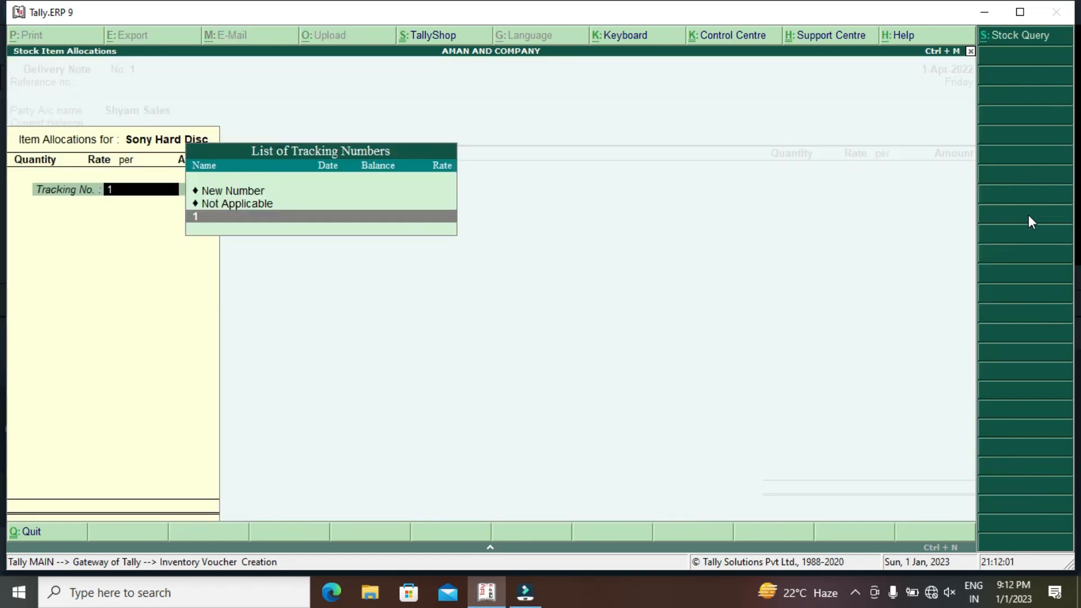
{"action": "key", "text": "Up"}
{"action": "key", "text": "Up"}
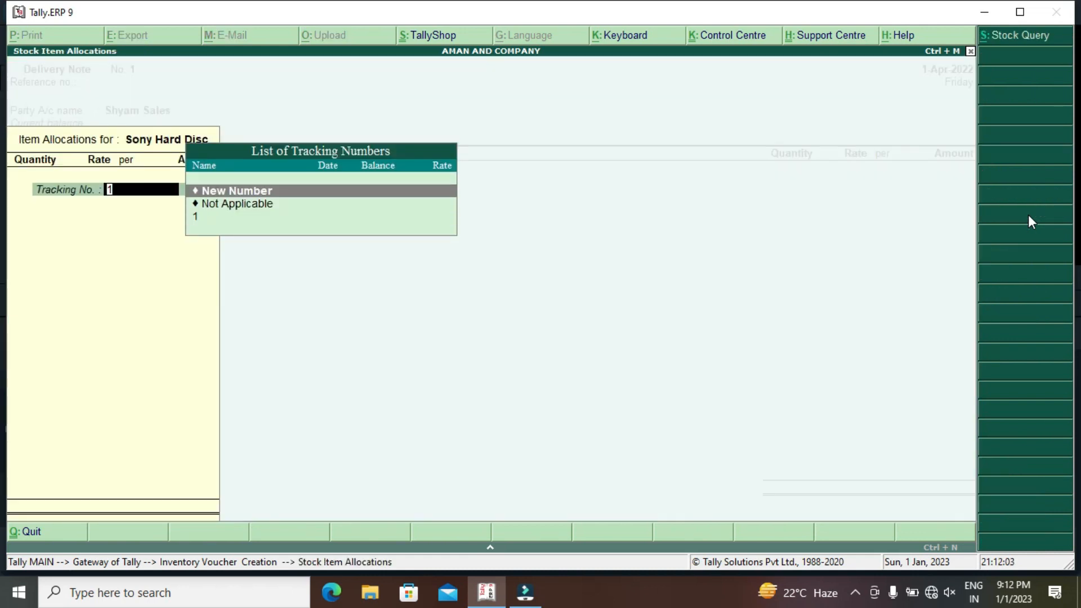
{"action": "key", "text": "Return"}
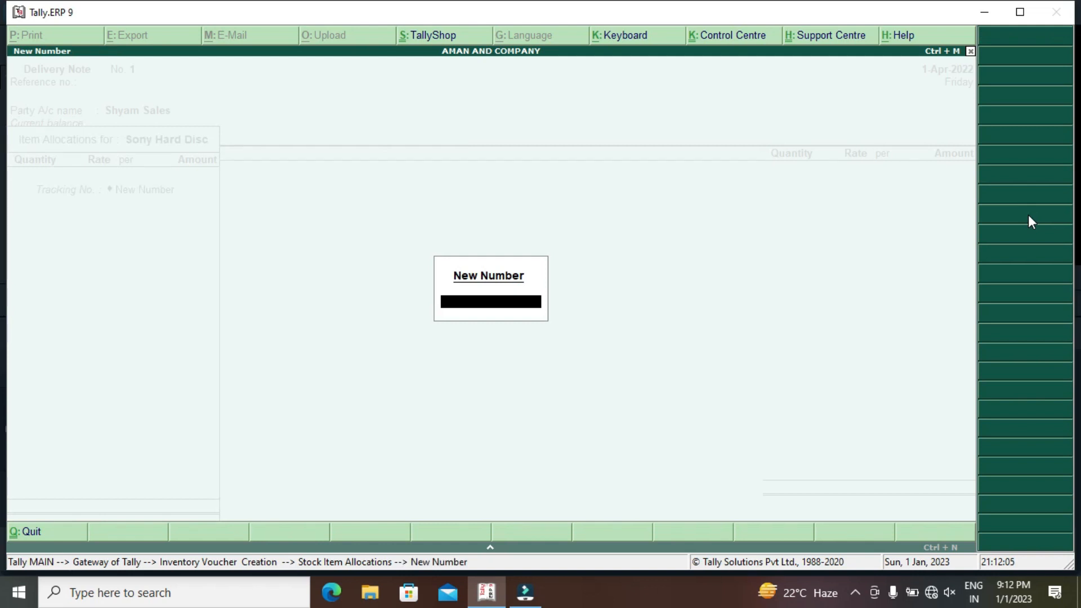
{"action": "type", "text": "T 25"}
{"action": "key", "text": "Return"}
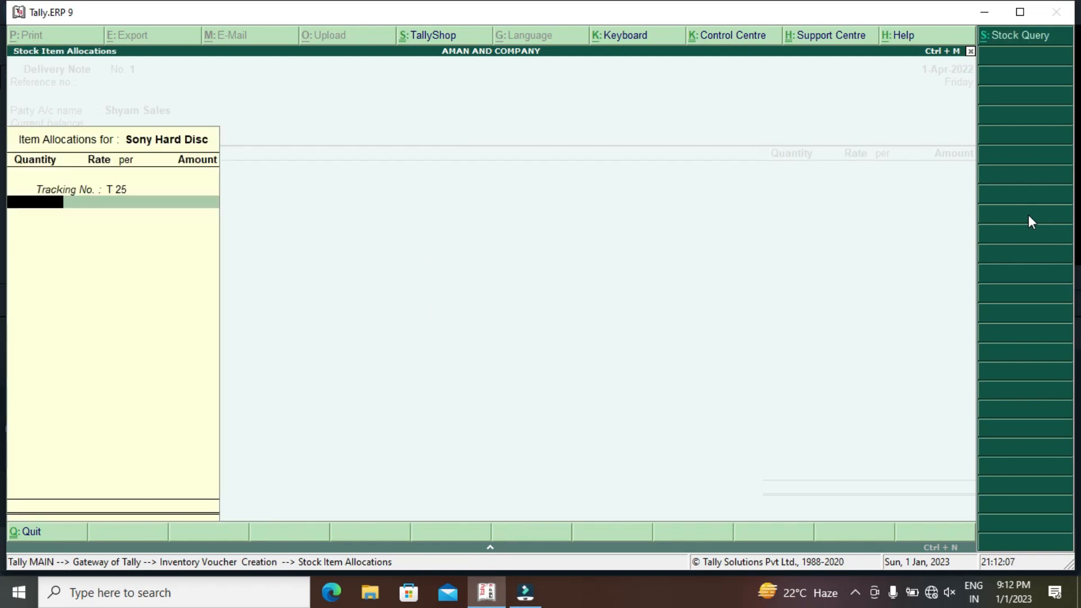
Step: Allocate 10 nos of Sony Hard Disc at a rate of 2,700 to the delivery note
{"action": "type", "text": "10"}
{"action": "key", "text": "Return"}
{"action": "type", "text": "2700"}
{"action": "key", "text": "Return"}
{"action": "key", "text": "Return"}
{"action": "key", "text": "Return"}
{"action": "key", "text": "Return"}
{"action": "key", "text": "Return"}
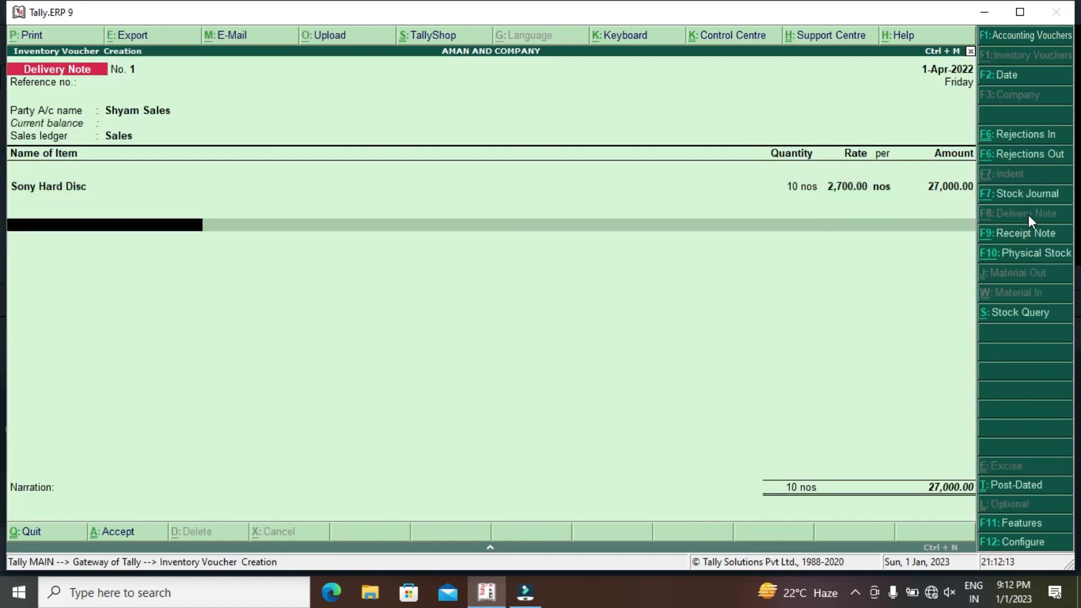
Step: End the item list, save the delivery note without a narration and leave voucher entry
{"action": "key", "text": "Return"}
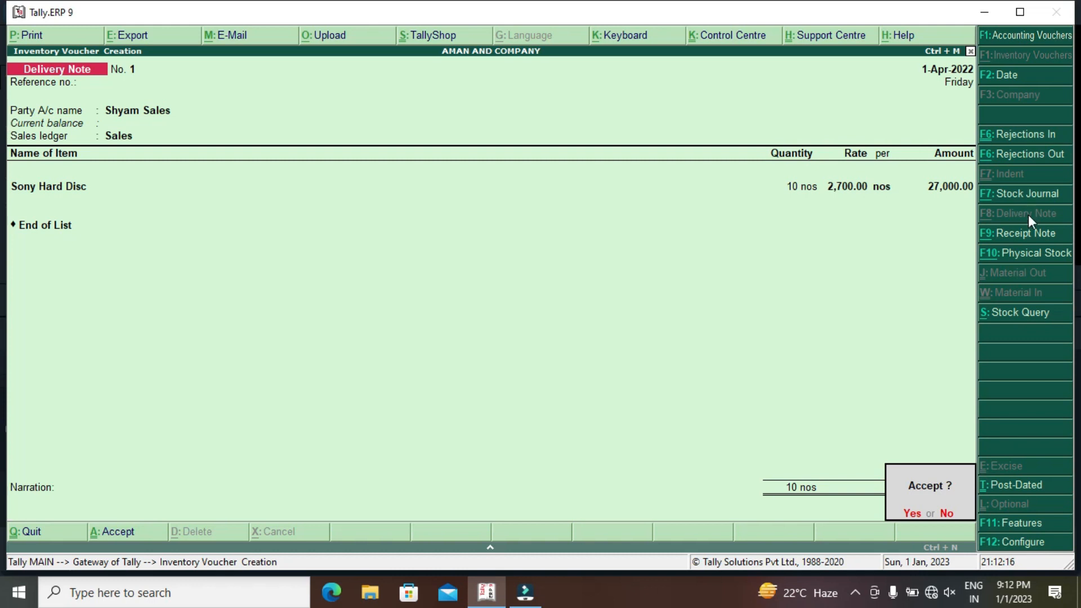
{"action": "key", "text": "Return"}
{"action": "key", "text": "Escape"}
{"action": "key", "text": "y"}
Step: Open the Stock Summary to check the closing balances after the delivery
{"action": "key", "text": "Down"}
{"action": "key", "text": "Down"}
{"action": "key", "text": "Down"}
{"action": "key", "text": "Down"}
{"action": "key", "text": "Down"}
{"action": "key", "text": "Return"}
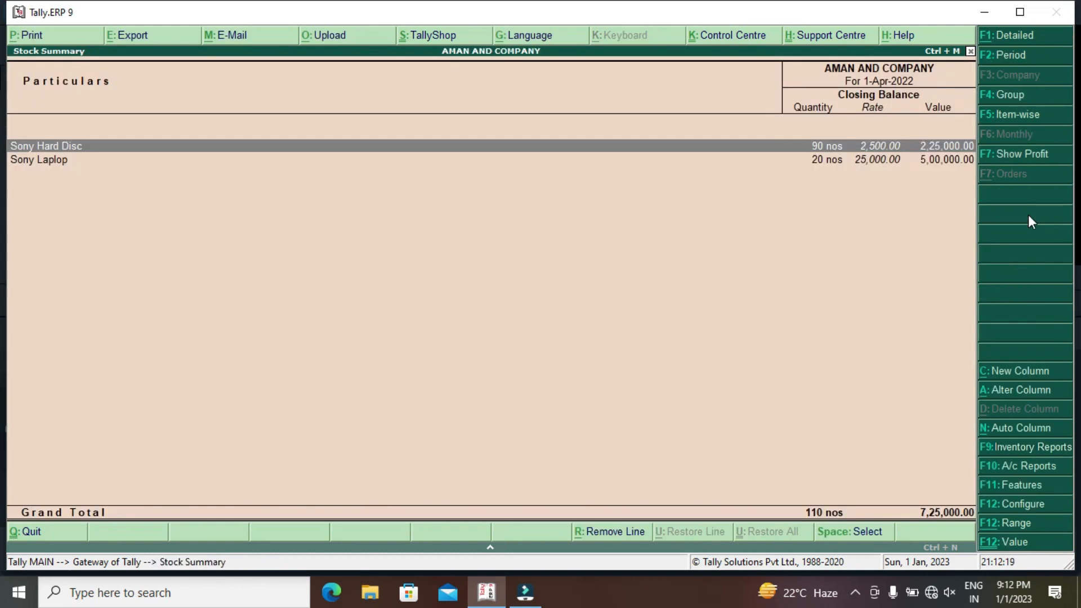
Step: Examine Sony Hard Disc's monthly summary and its April stock vouchers, including the pending sale bill entry
{"action": "key", "text": "Down"}
{"action": "key", "text": "Return"}
{"action": "key", "text": "Escape"}
{"action": "key", "text": "Up"}
{"action": "key", "text": "Return"}
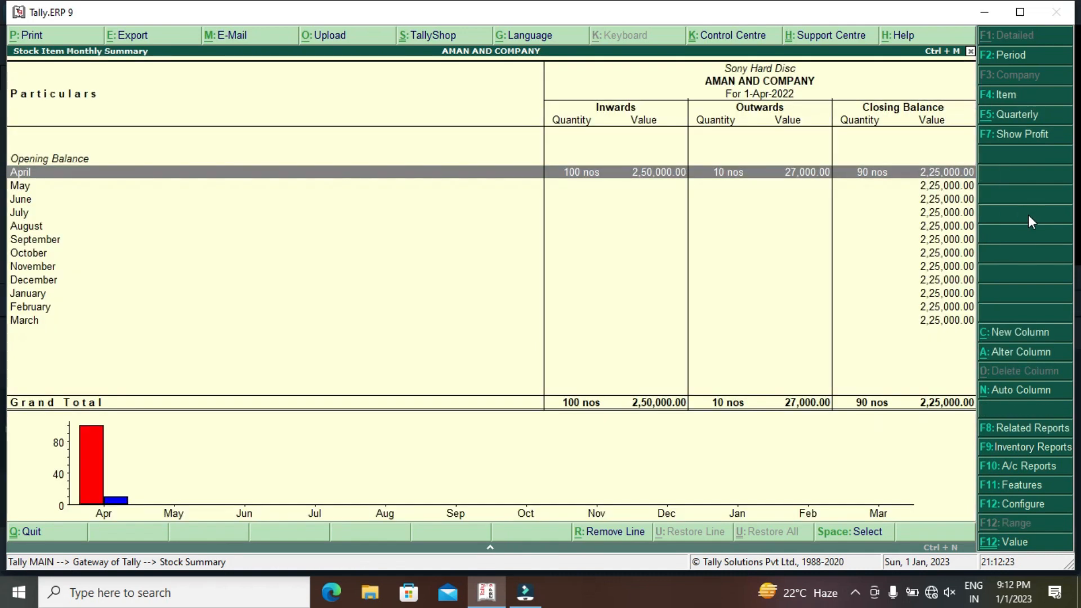
{"action": "key", "text": "Return"}
{"action": "key", "text": "Down"}
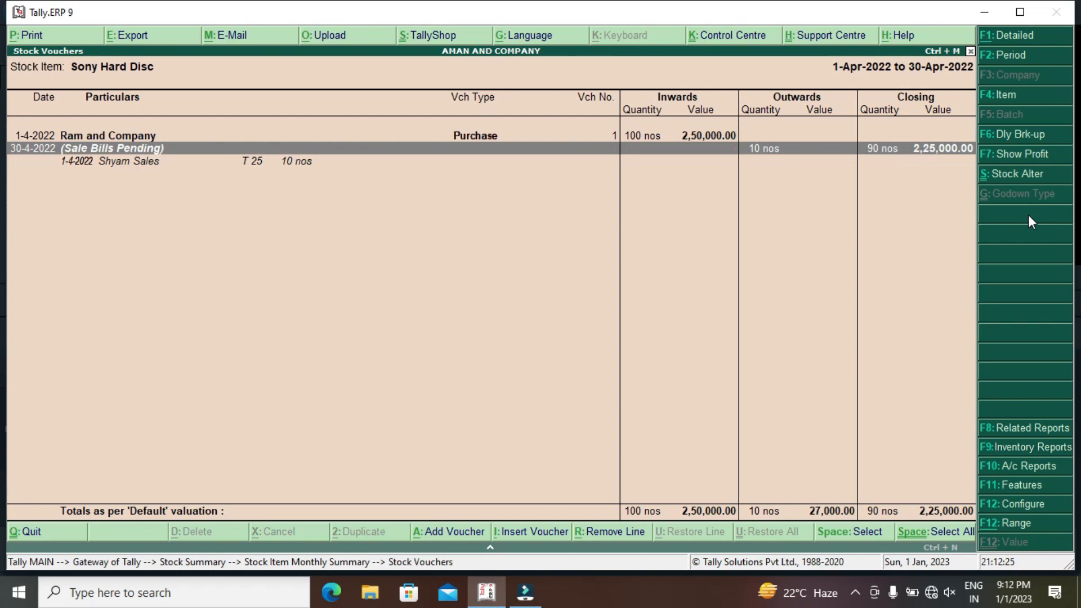
{"action": "key", "text": "Down"}
{"action": "key", "text": "Up"}
Step: Close the stock reports, return to the Gateway of Tally and open the display reports
{"action": "key", "text": "Escape"}
{"action": "key", "text": "Escape"}
{"action": "key", "text": "Escape"}
{"action": "key", "text": "Down"}
{"action": "key", "text": "Down"}
{"action": "key", "text": "Down"}
{"action": "key", "text": "Down"}
{"action": "key", "text": "Down"}
{"action": "key", "text": "Down"}
{"action": "key", "text": "Down"}
{"action": "key", "text": "Down"}
{"action": "key", "text": "Down"}
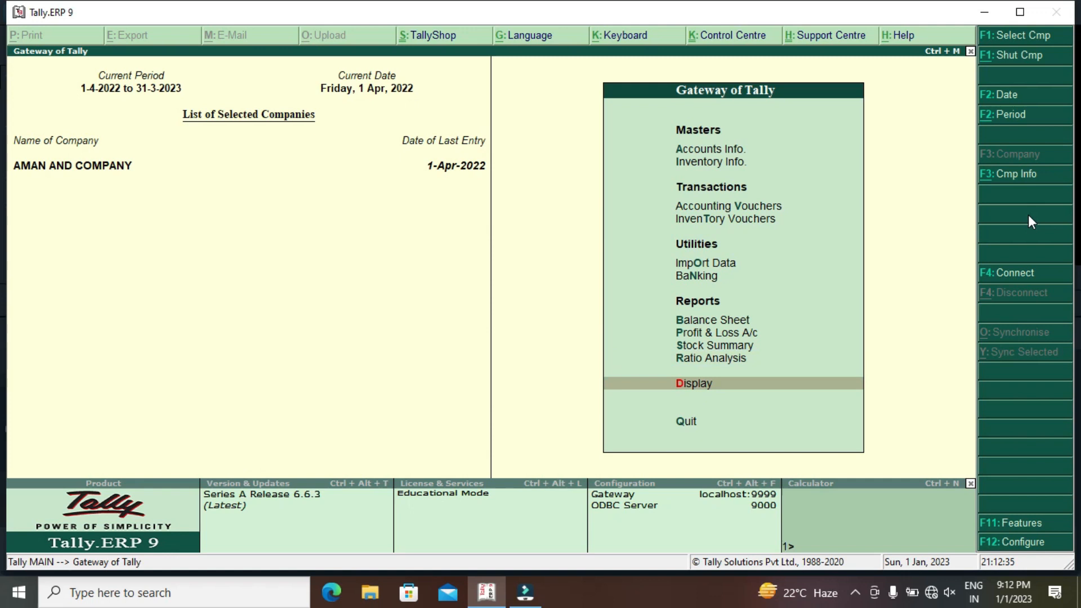
{"action": "key", "text": "Return"}
Step: Open the Sale Bills Pending report from the Statements of Inventory
{"action": "key", "text": "Down"}
{"action": "key", "text": "Down"}
{"action": "key", "text": "Down"}
{"action": "key", "text": "Down"}
{"action": "key", "text": "Down"}
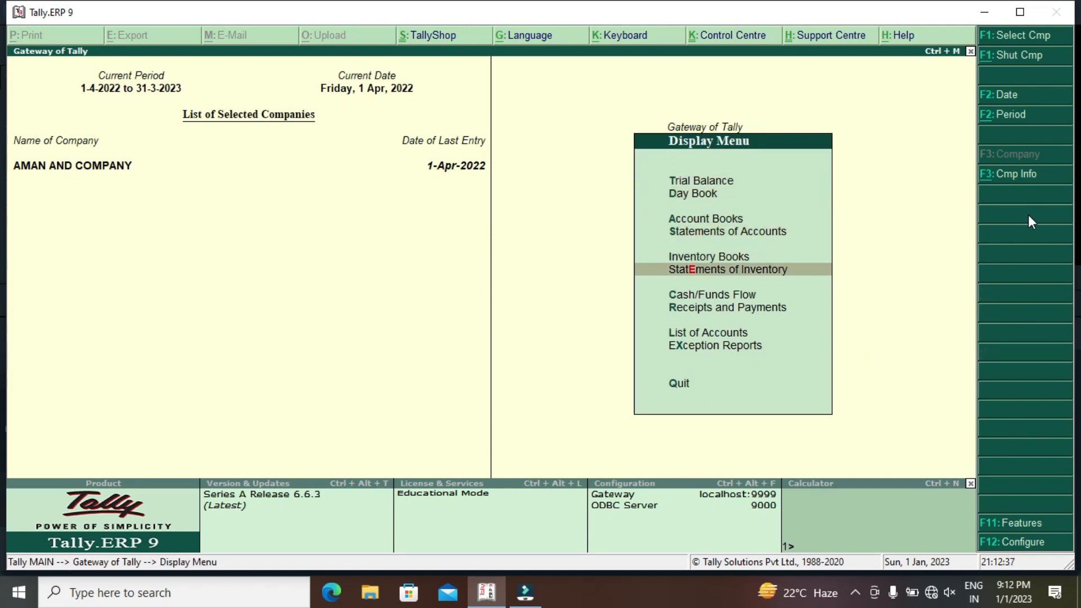
{"action": "key", "text": "Return"}
{"action": "key", "text": "Down"}
{"action": "key", "text": "Down"}
{"action": "key", "text": "Down"}
{"action": "key", "text": "Return"}
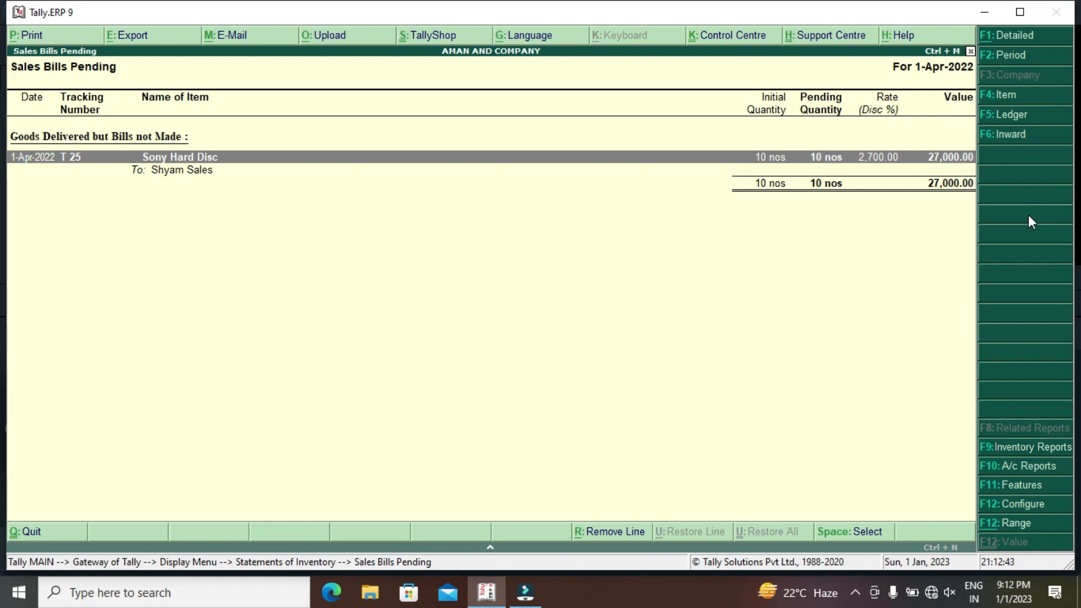
Step: Close the Sale Bills Pending report and back out of the display menus
{"action": "key", "text": "Escape"}
{"action": "key", "text": "Escape"}
{"action": "key", "text": "Escape"}
{"action": "key", "text": "Escape"}
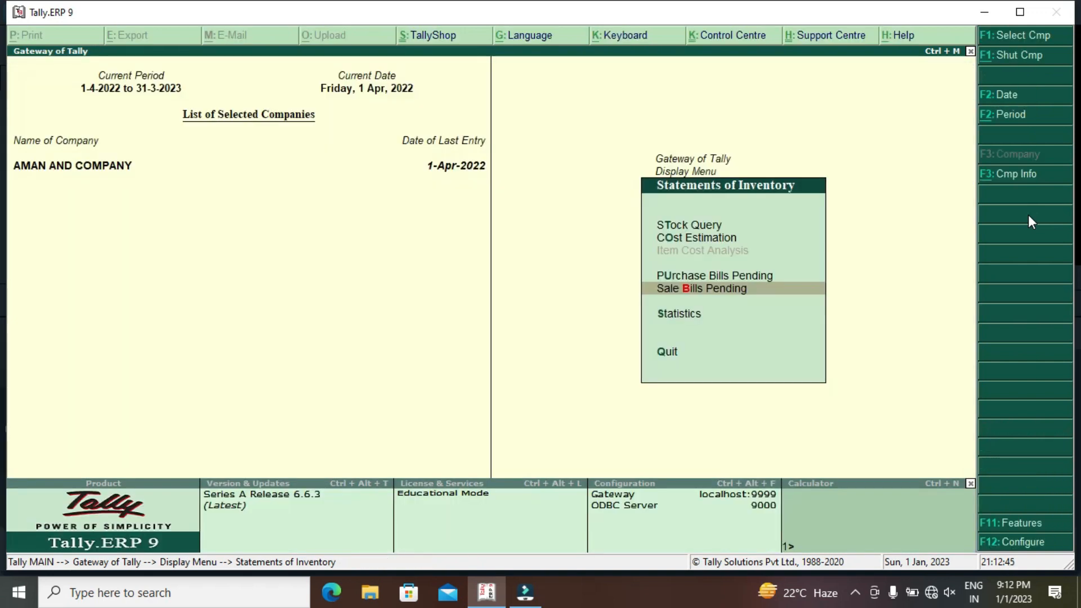
Step: Return to the Gateway of Tally and open the Account Books from the display reports
{"action": "key", "text": "Down"}
{"action": "key", "text": "Down"}
{"action": "key", "text": "Down"}
{"action": "key", "text": "Down"}
{"action": "key", "text": "Down"}
{"action": "key", "text": "Down"}
{"action": "key", "text": "Down"}
{"action": "key", "text": "Down"}
{"action": "key", "text": "Down"}
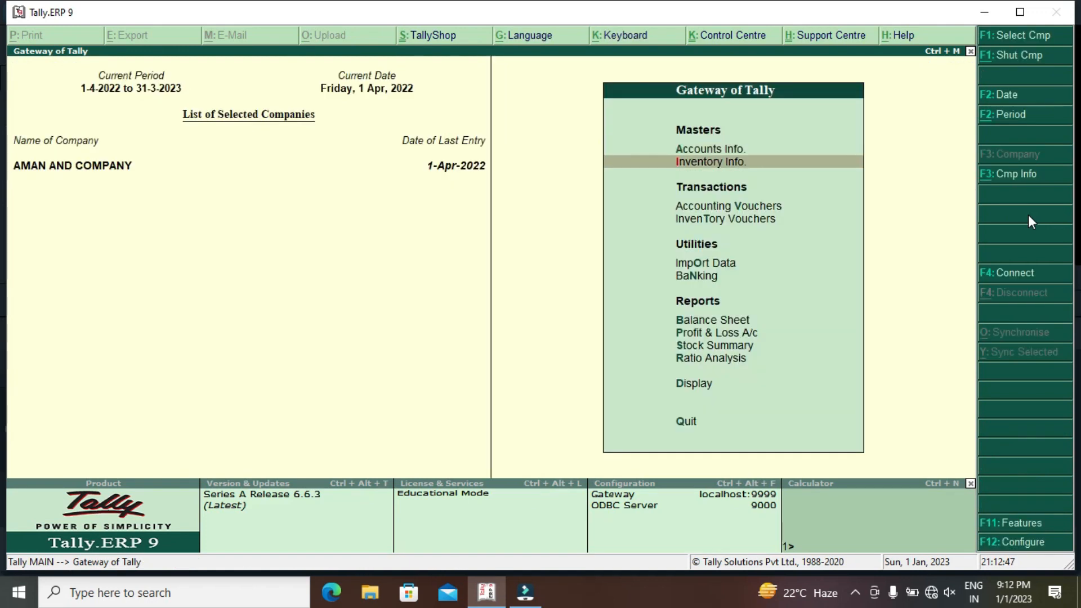
{"action": "key", "text": "Down"}
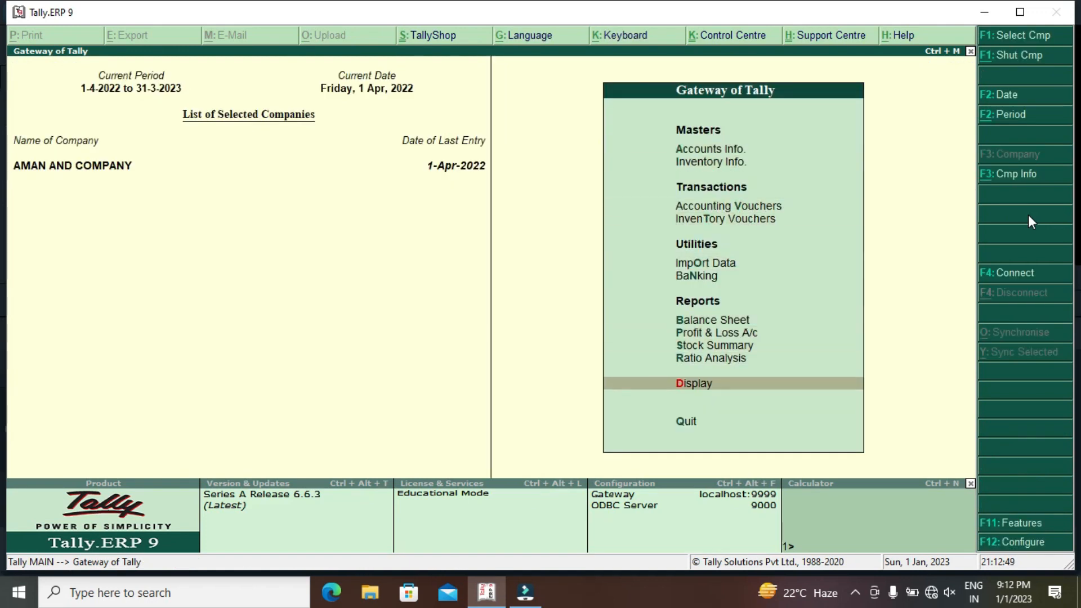
{"action": "key", "text": "Return"}
{"action": "key", "text": "Down"}
{"action": "key", "text": "Down"}
{"action": "key", "text": "Return"}
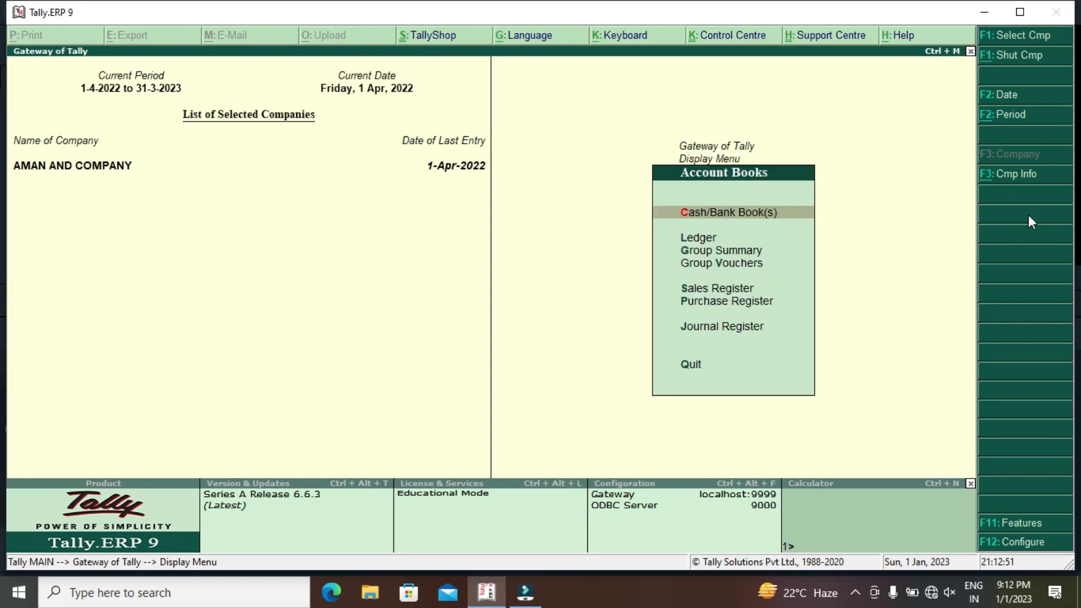
Step: Open the Shyam Sales ledger to check its vouchers for 1-Apr-2022
{"action": "key", "text": "Down"}
{"action": "key", "text": "Return"}
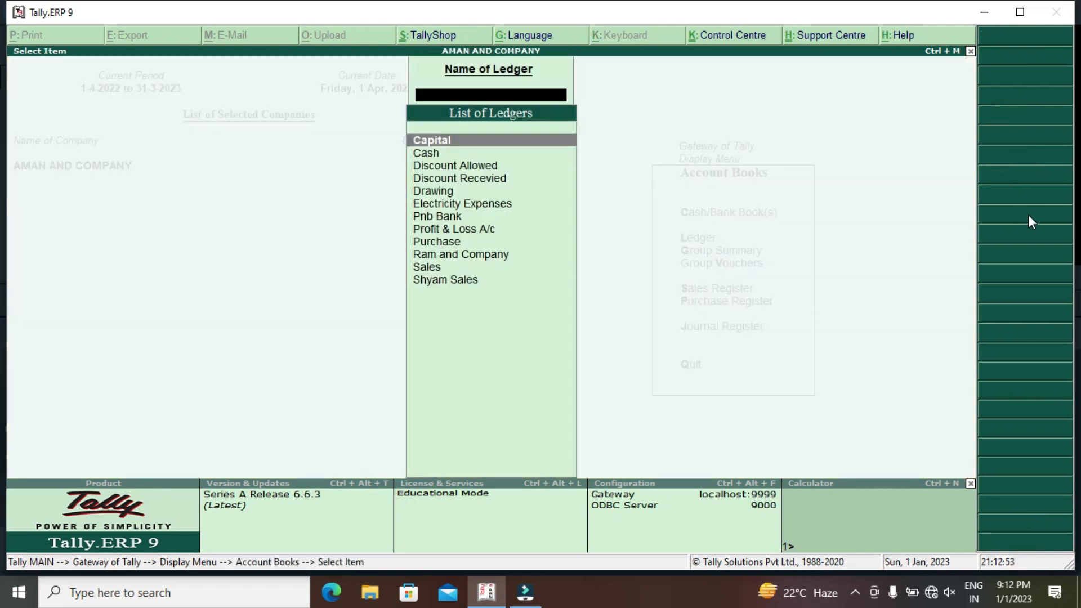
{"action": "key", "text": "Down"}
{"action": "key", "text": "Down"}
{"action": "key", "text": "Down"}
{"action": "key", "text": "Down"}
{"action": "key", "text": "Down"}
{"action": "key", "text": "Down"}
{"action": "key", "text": "Down"}
{"action": "key", "text": "Down"}
{"action": "key", "text": "Down"}
{"action": "key", "text": "Down"}
{"action": "key", "text": "Down"}
{"action": "key", "text": "Return"}
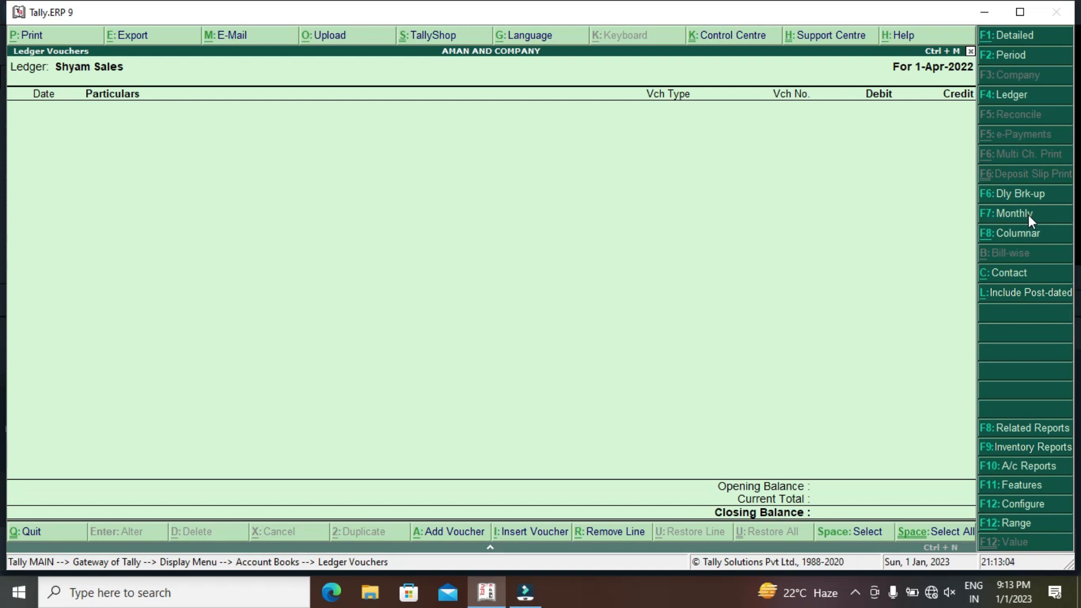
Step: Close the Shyam Sales ledger and back out to the Gateway of Tally
{"action": "key", "text": "Escape"}
{"action": "key", "text": "Escape"}
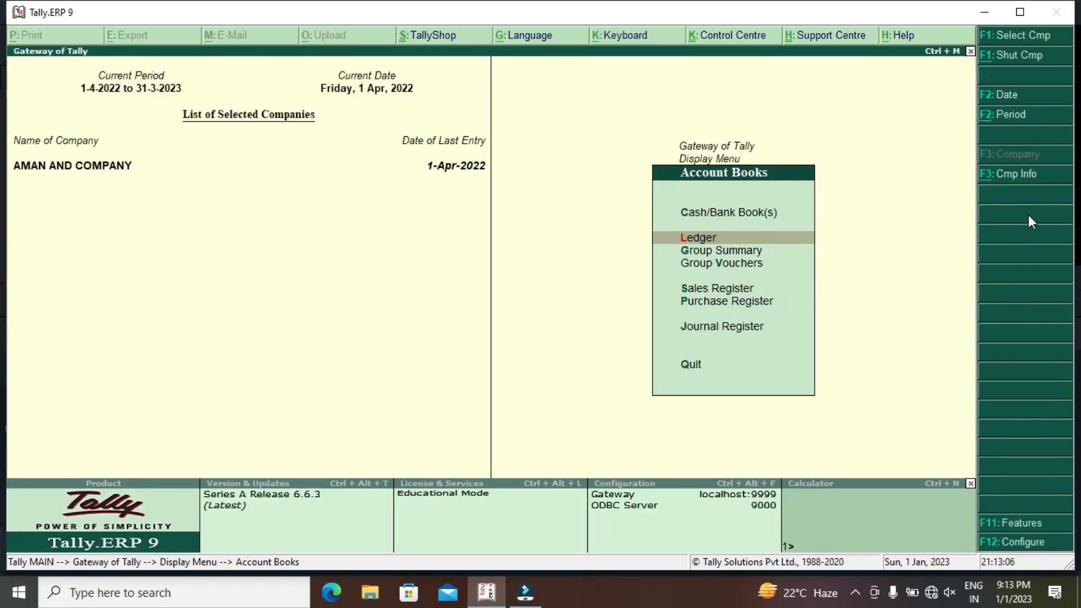
{"action": "key", "text": "Escape"}
{"action": "key", "text": "Escape"}
{"action": "key", "text": "Escape"}
{"action": "key", "text": "Escape"}
Step: Start a sales voucher in Accounting Vouchers with Shyam Sales as the party account
{"action": "key", "text": "Down"}
{"action": "key", "text": "Down"}
{"action": "key", "text": "Down"}
{"action": "key", "text": "Up"}
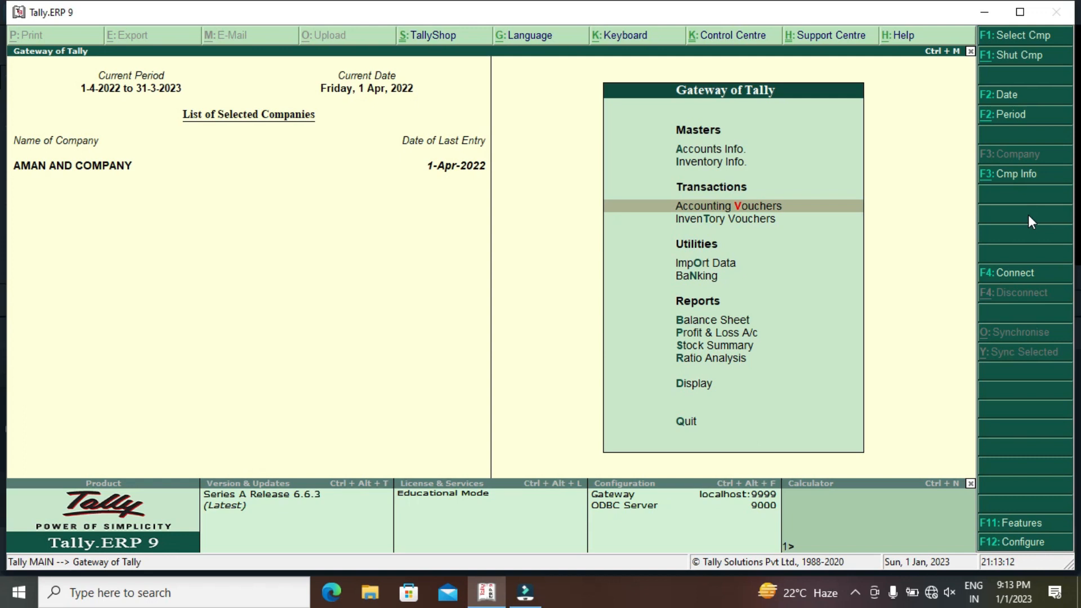
{"action": "key", "text": "Return"}
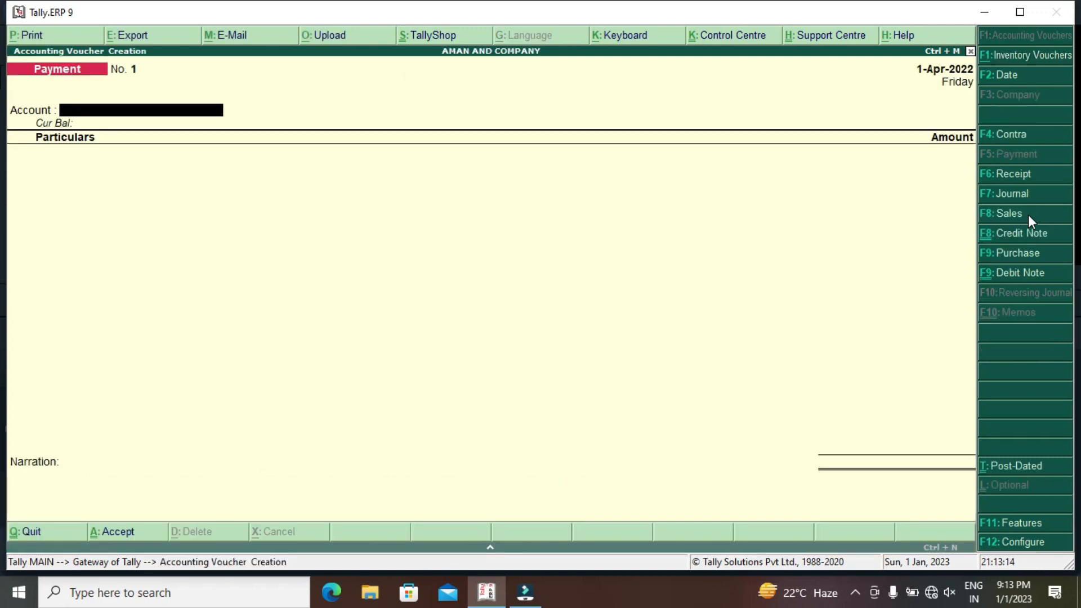
{"action": "key", "text": "F8"}
{"action": "key", "text": "Down"}
{"action": "key", "text": "Down"}
{"action": "key", "text": "Down"}
{"action": "key", "text": "Return"}
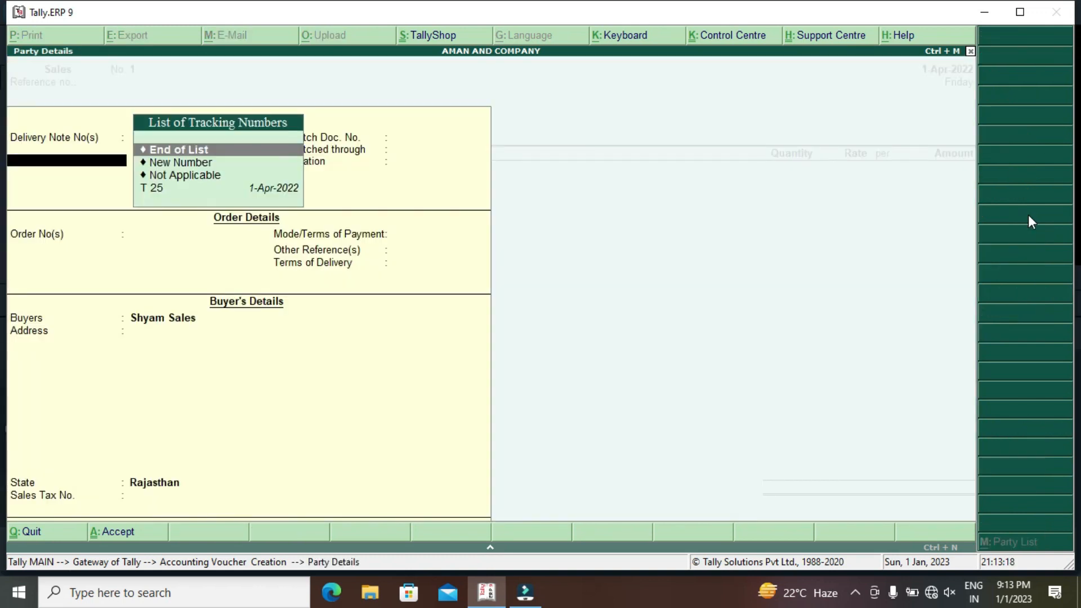
Step: Assign tracking number T 25 as the delivery note and accept the remaining party details as they are
{"action": "key", "text": "Down"}
{"action": "key", "text": "Down"}
{"action": "key", "text": "Down"}
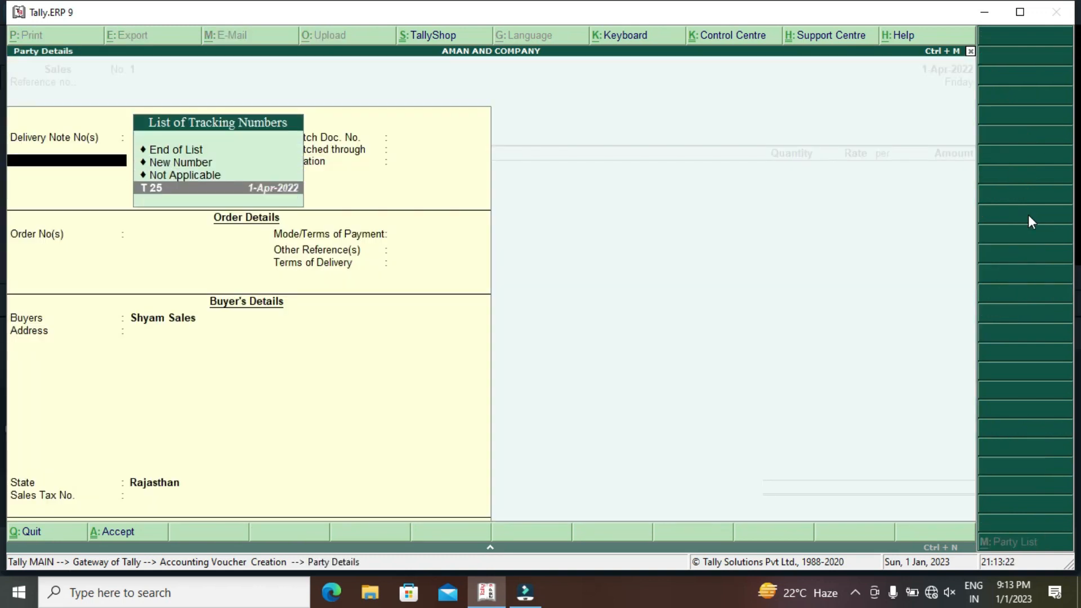
{"action": "key", "text": "Return"}
{"action": "key", "text": "Return"}
{"action": "key", "text": "Return"}
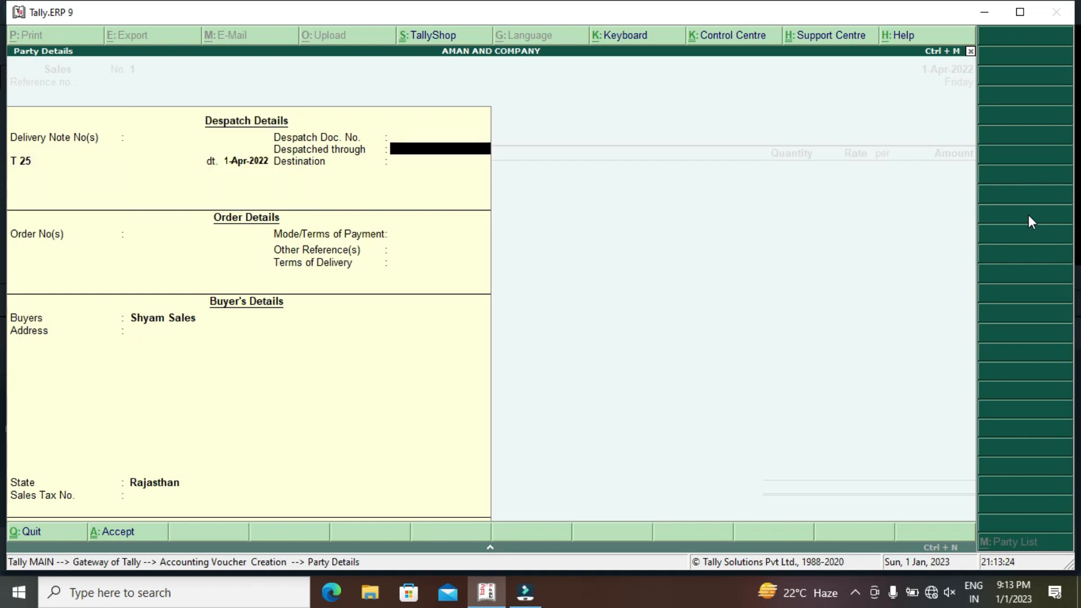
{"action": "key", "text": "Return"}
{"action": "key", "text": "Return"}
{"action": "key", "text": "Return"}
{"action": "key", "text": "Return"}
{"action": "key", "text": "Return"}
{"action": "key", "text": "Return"}
{"action": "key", "text": "Return"}
{"action": "key", "text": "Return"}
{"action": "key", "text": "Return"}
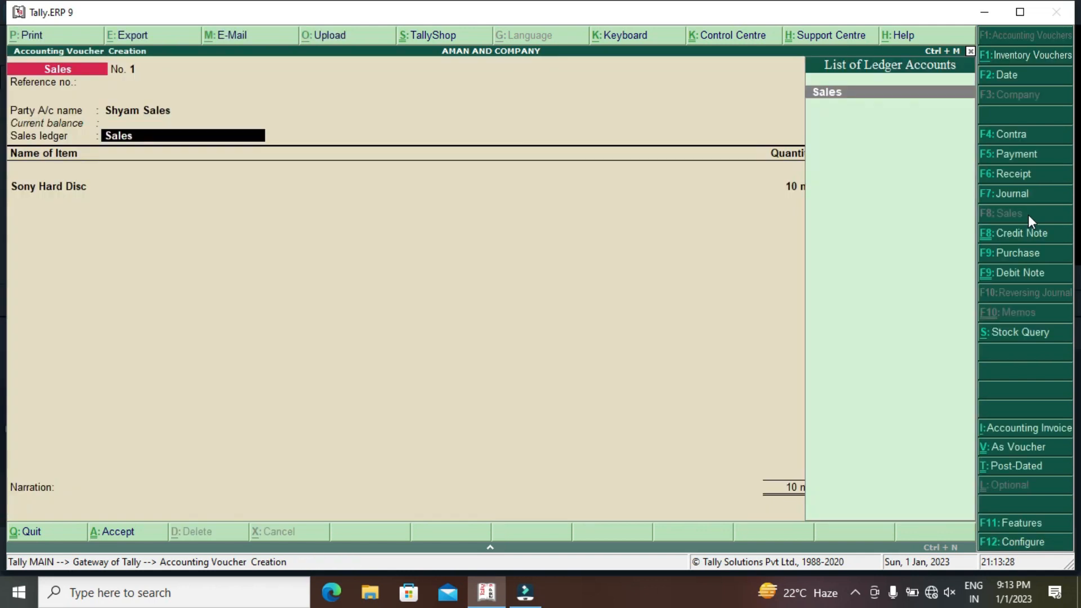
Step: Use the Sales ledger and accept the Sony Hard Disc allocation of 10 nos at 2,700.00 under T 25
{"action": "key", "text": "Return"}
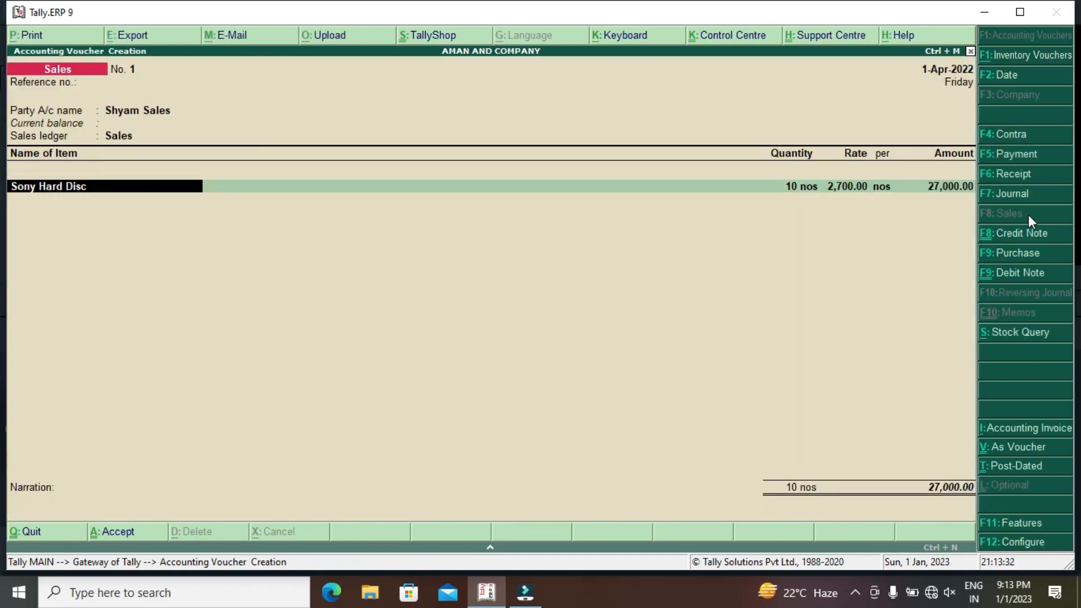
{"action": "key", "text": "Return"}
{"action": "key", "text": "Return"}
{"action": "key", "text": "Return"}
{"action": "key", "text": "Return"}
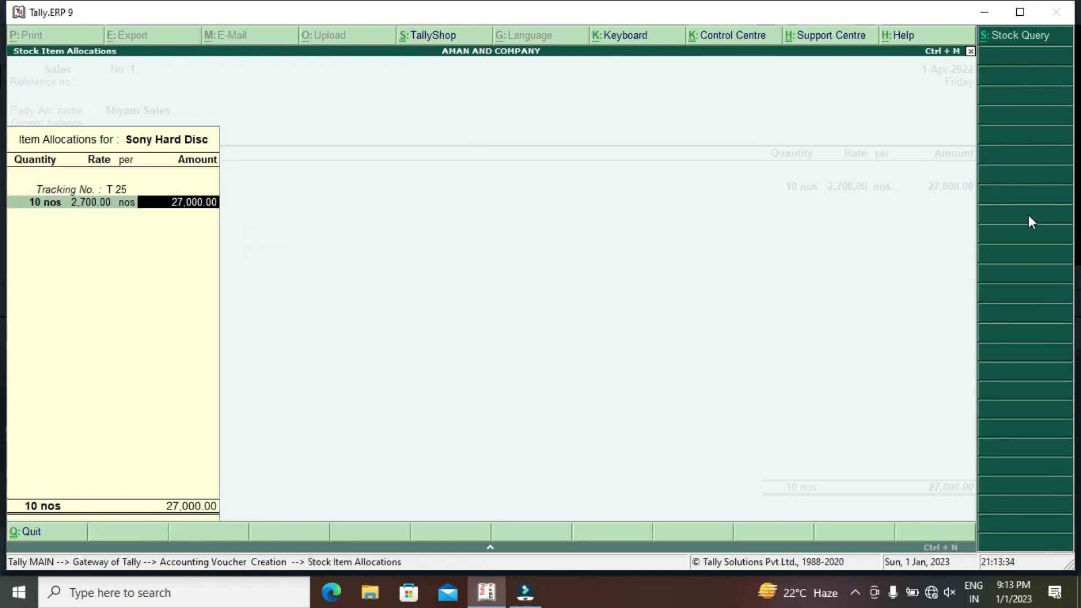
{"action": "key", "text": "Return"}
{"action": "key", "text": "Return"}
Step: Finish and save the Shyam Sales sales voucher without a narration, and exit to the Gateway of Tally
{"action": "key", "text": "Return"}
{"action": "key", "text": "Return"}
{"action": "key", "text": "Return"}
{"action": "key", "text": "Return"}
{"action": "key", "text": "Escape"}
{"action": "key", "text": "Return"}
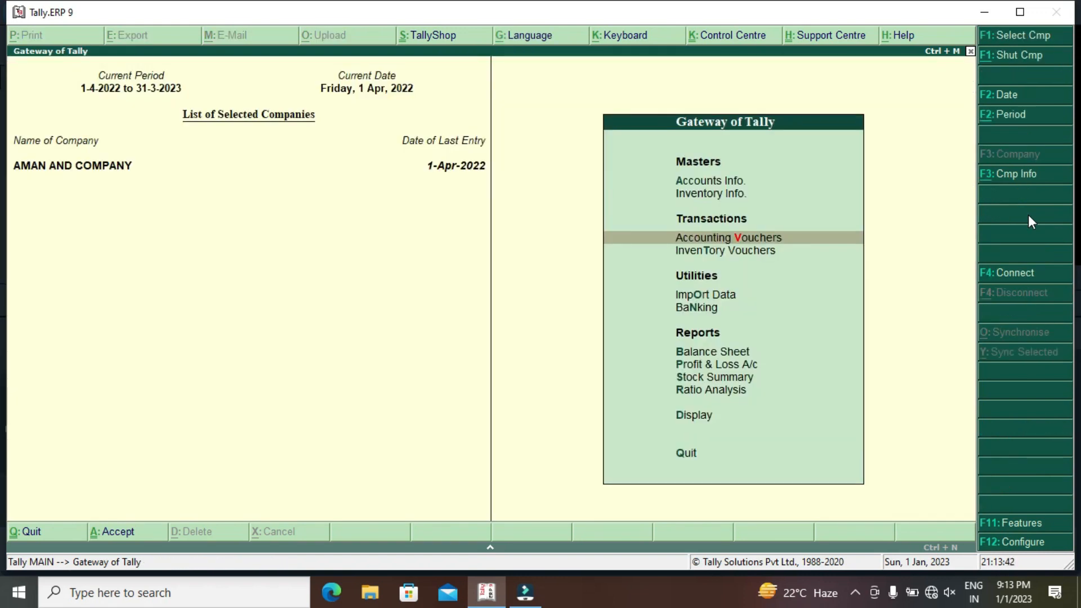
Step: Open the Account Books from the display reports
{"action": "key", "text": "Down"}
{"action": "key", "text": "Down"}
{"action": "key", "text": "Down"}
{"action": "key", "text": "Down"}
{"action": "key", "text": "Down"}
{"action": "key", "text": "Down"}
{"action": "key", "text": "Down"}
{"action": "key", "text": "Down"}
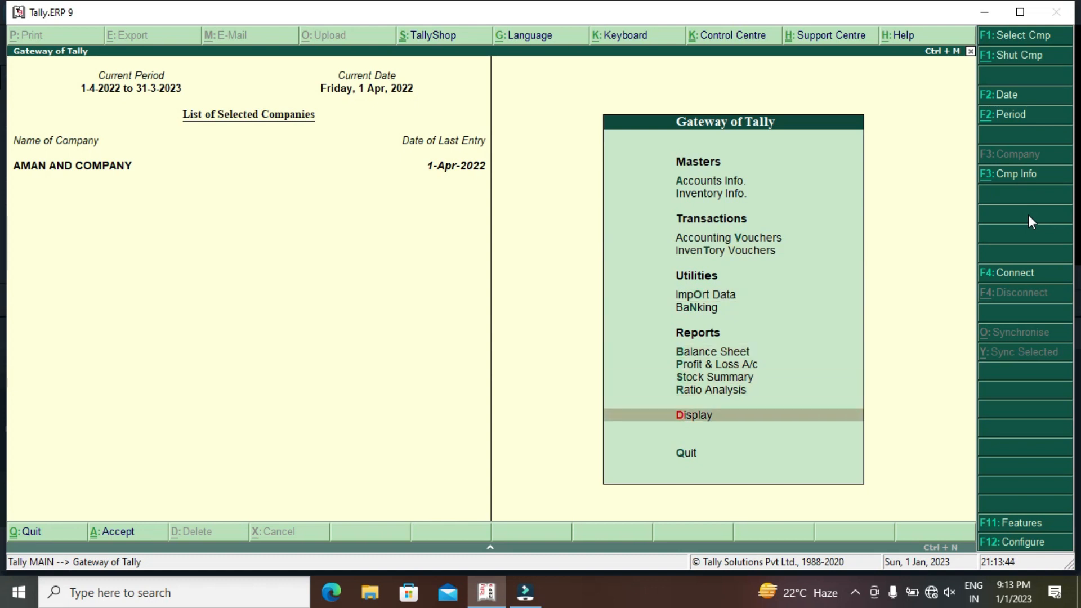
{"action": "key", "text": "Return"}
{"action": "key", "text": "Down"}
{"action": "key", "text": "Down"}
{"action": "key", "text": "Return"}
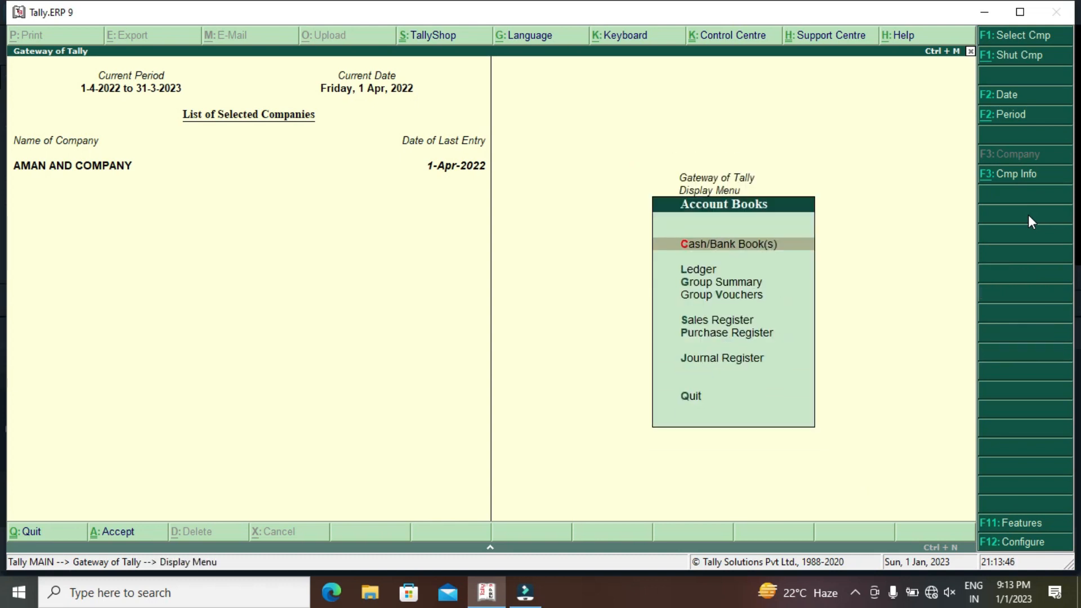
Step: Open the Shyam Sales ledger to check the recorded sales voucher
{"action": "key", "text": "Down"}
{"action": "key", "text": "Return"}
{"action": "key", "text": "Down"}
{"action": "key", "text": "Down"}
{"action": "key", "text": "Down"}
{"action": "key", "text": "Down"}
{"action": "key", "text": "Down"}
{"action": "key", "text": "Down"}
{"action": "key", "text": "Down"}
{"action": "key", "text": "Down"}
{"action": "key", "text": "Down"}
{"action": "key", "text": "Down"}
{"action": "key", "text": "Down"}
{"action": "key", "text": "Return"}
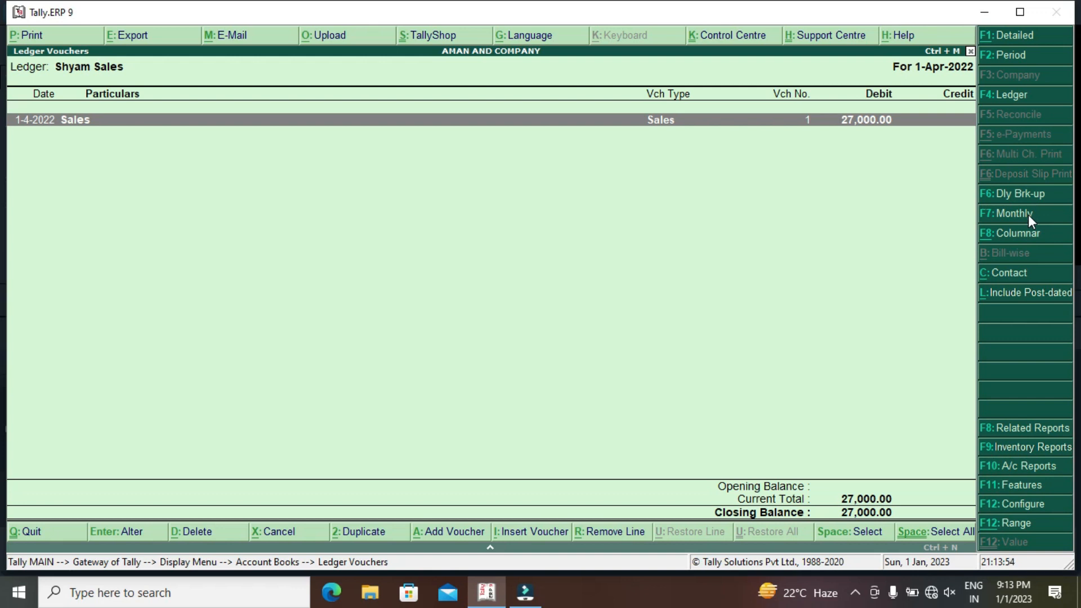
Step: Close the Shyam Sales ledger and return to the Gateway of Tally
{"action": "key", "text": "Escape"}
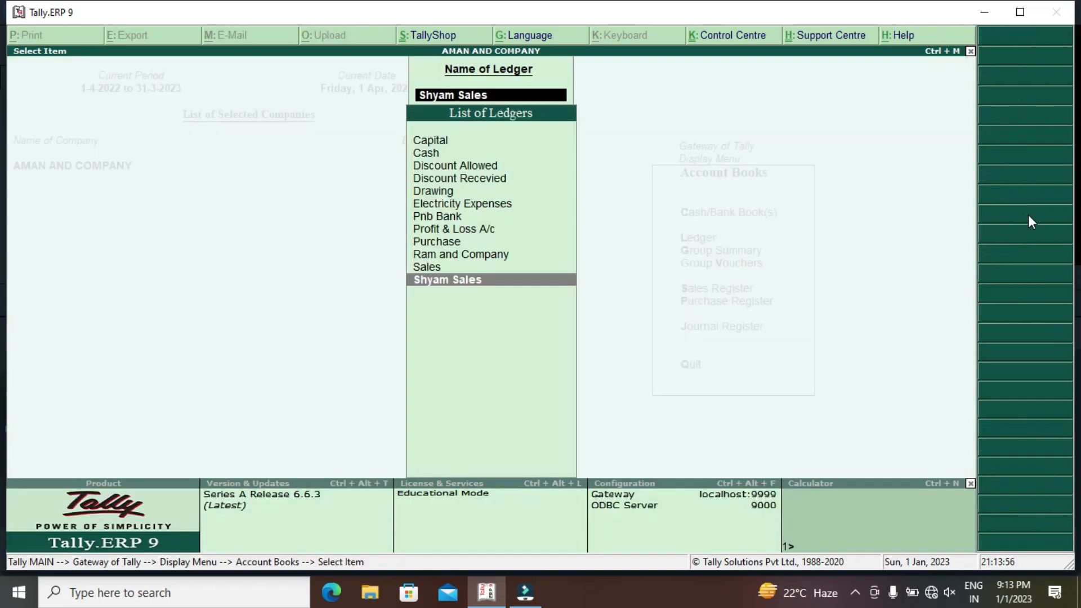
{"action": "key", "text": "Escape"}
{"action": "key", "text": "Escape"}
{"action": "key", "text": "Escape"}
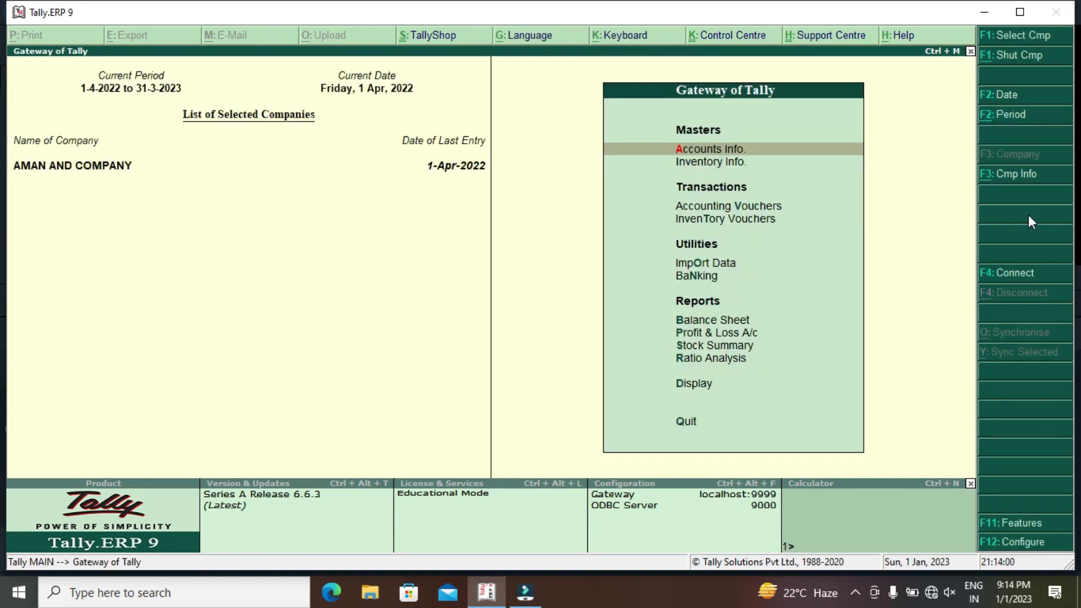
Step: Start another sales voucher with Cash as the party account
{"action": "key", "text": "Down"}
{"action": "key", "text": "Down"}
{"action": "key", "text": "Return"}
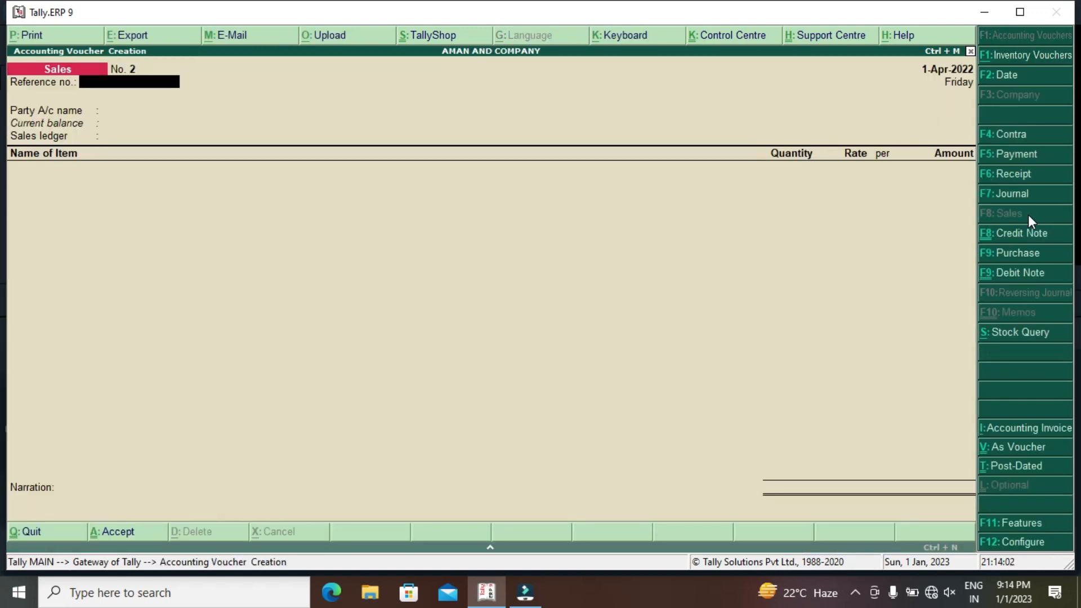
{"action": "key", "text": "Return"}
{"action": "key", "text": "Return"}
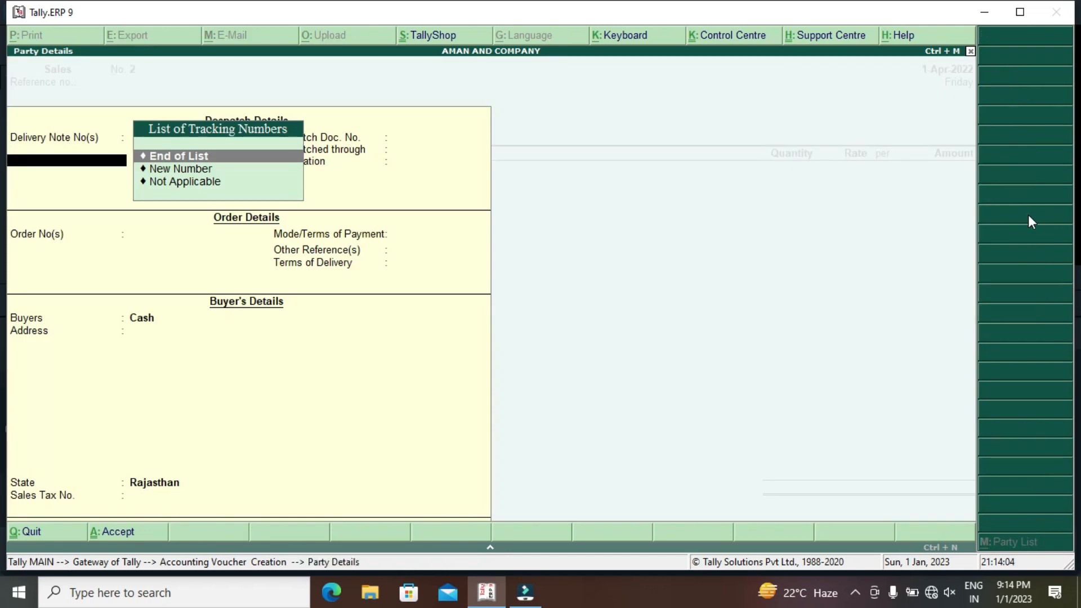
Step: Leave the delivery note list empty, accept the Cash party details and choose the Sales ledger
{"action": "key", "text": "Down"}
{"action": "key", "text": "Down"}
{"action": "key", "text": "Up"}
{"action": "key", "text": "Up"}
{"action": "key", "text": "Return"}
{"action": "key", "text": "Return"}
{"action": "key", "text": "Return"}
{"action": "key", "text": "Return"}
{"action": "key", "text": "Return"}
{"action": "key", "text": "Return"}
{"action": "key", "text": "Return"}
{"action": "key", "text": "Return"}
{"action": "key", "text": "Return"}
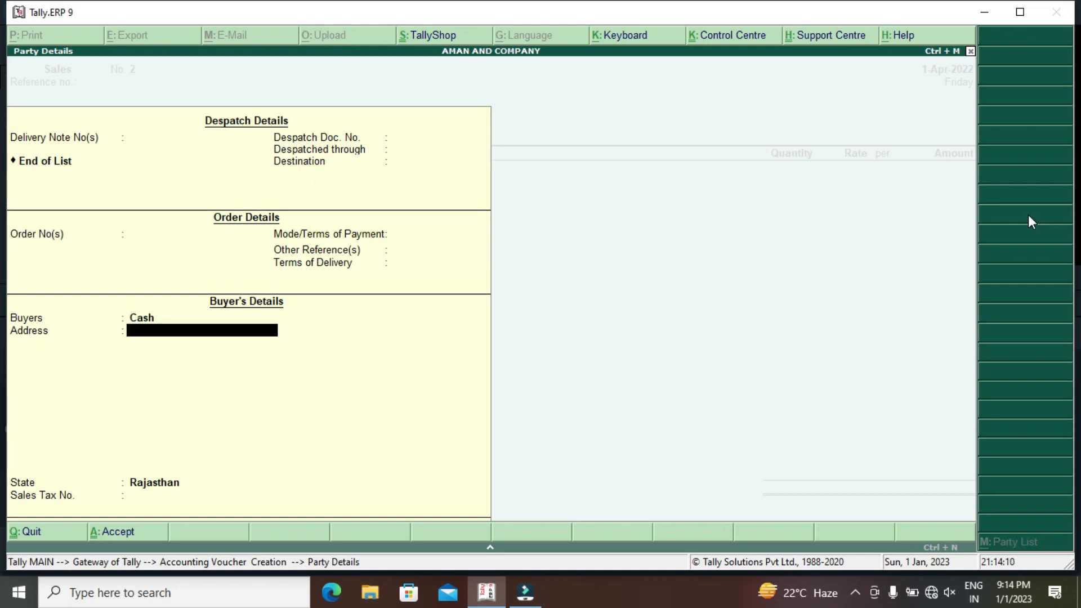
{"action": "key", "text": "Return"}
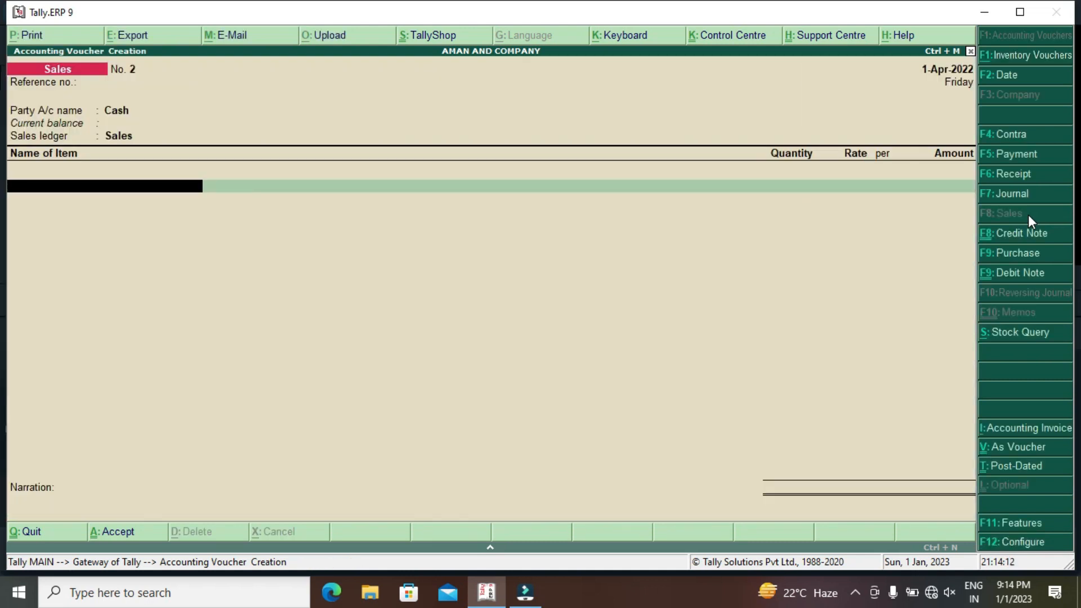
Step: Add Sony Hard Disc to the voucher and assign it the new tracking number T 30
{"action": "key", "text": "Down"}
{"action": "key", "text": "Return"}
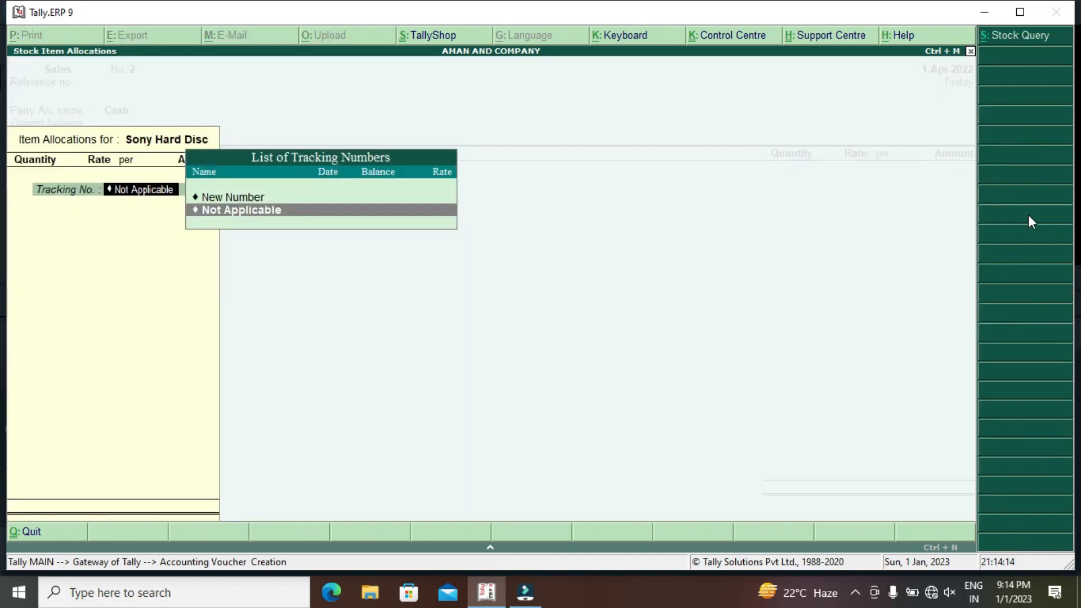
{"action": "key", "text": "Up"}
{"action": "key", "text": "Return"}
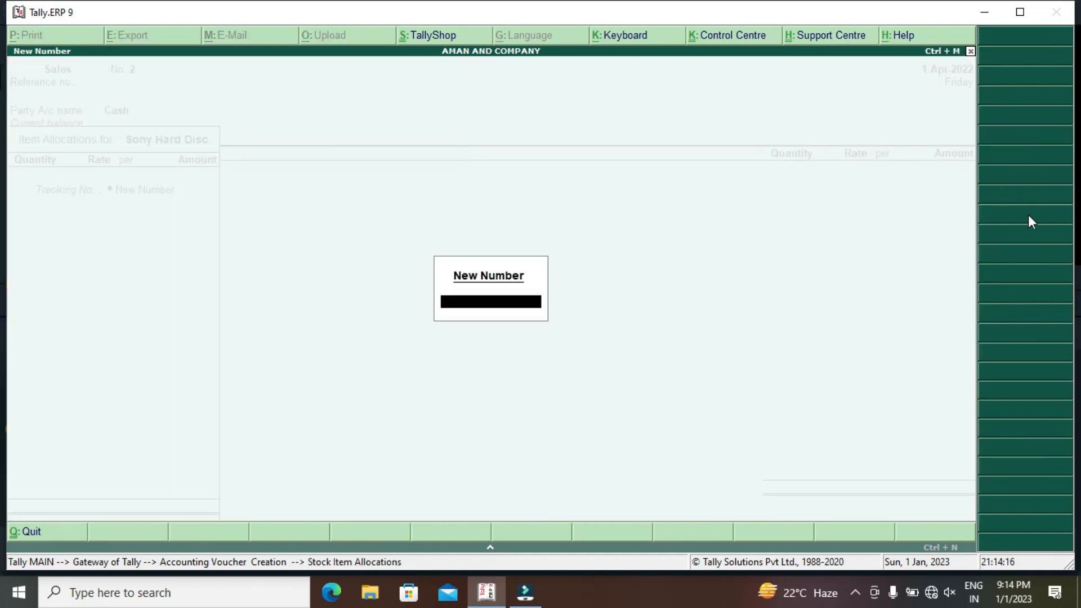
{"action": "type", "text": "T 30"}
{"action": "key", "text": "Return"}
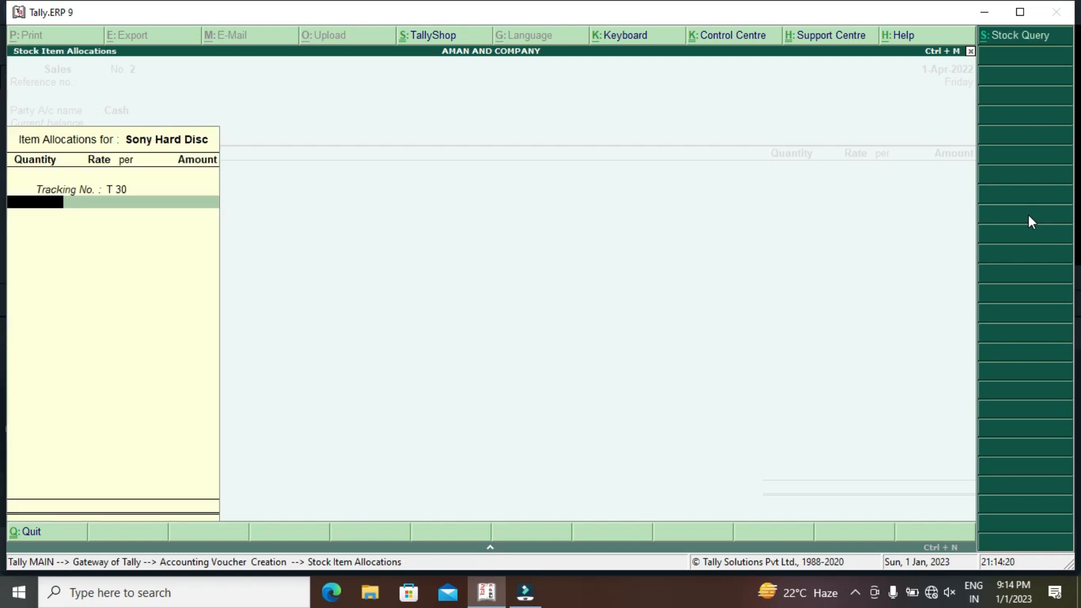
Step: Allocate 10 nos of Sony Hard Disc at a rate of 2,700.00 under T 30
{"action": "type", "text": "10"}
{"action": "key", "text": "Return"}
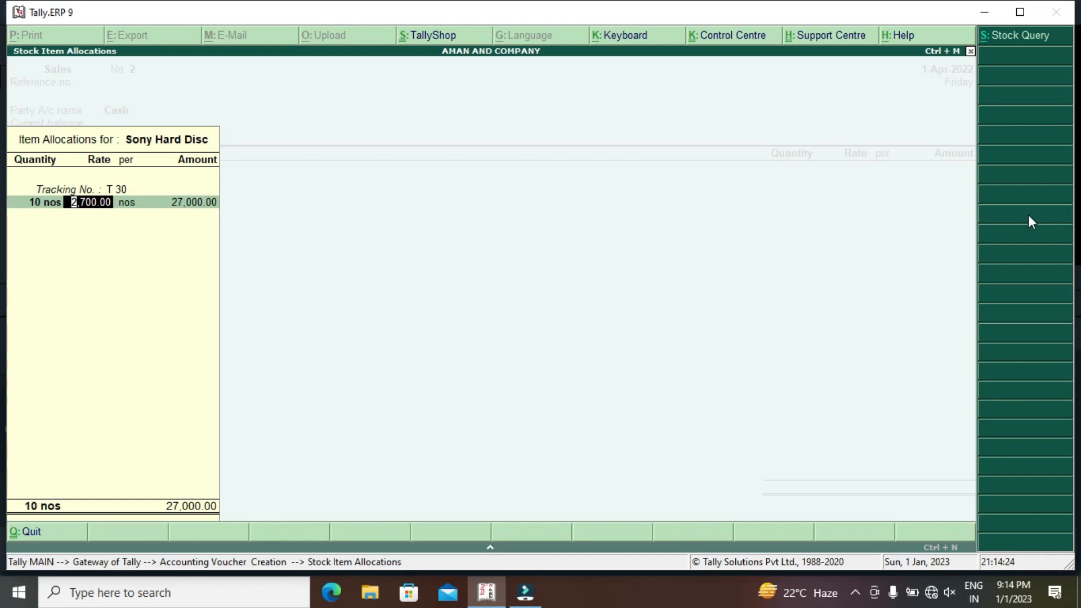
{"action": "key", "text": "Return"}
{"action": "key", "text": "Return"}
{"action": "key", "text": "Return"}
{"action": "key", "text": "Return"}
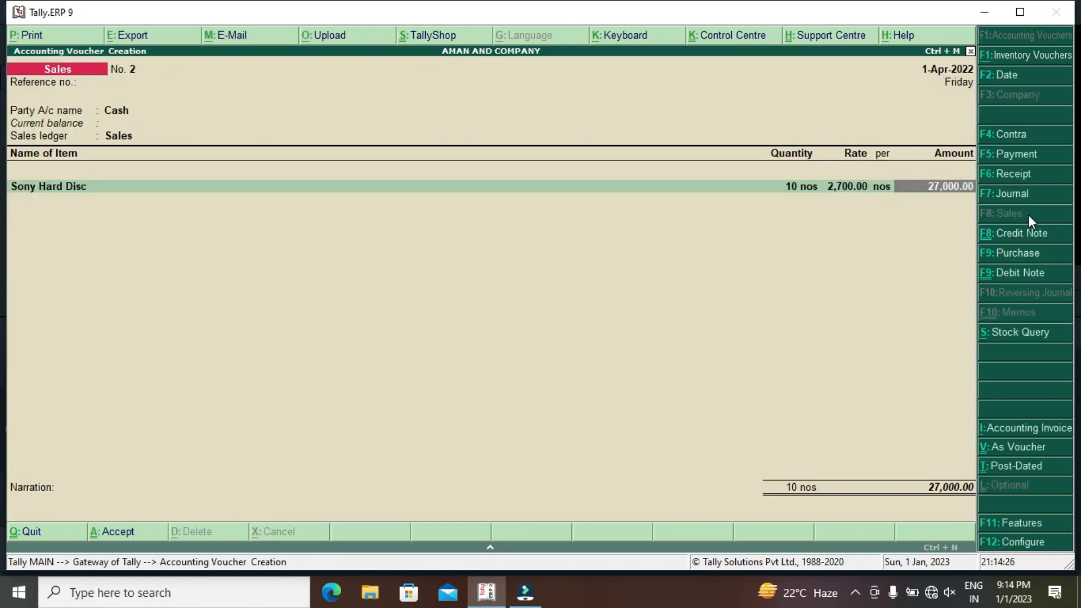
Step: End the item list, save the Cash sales voucher without a narration and exit voucher entry
{"action": "key", "text": "Return"}
{"action": "key", "text": "Return"}
{"action": "key", "text": "Return"}
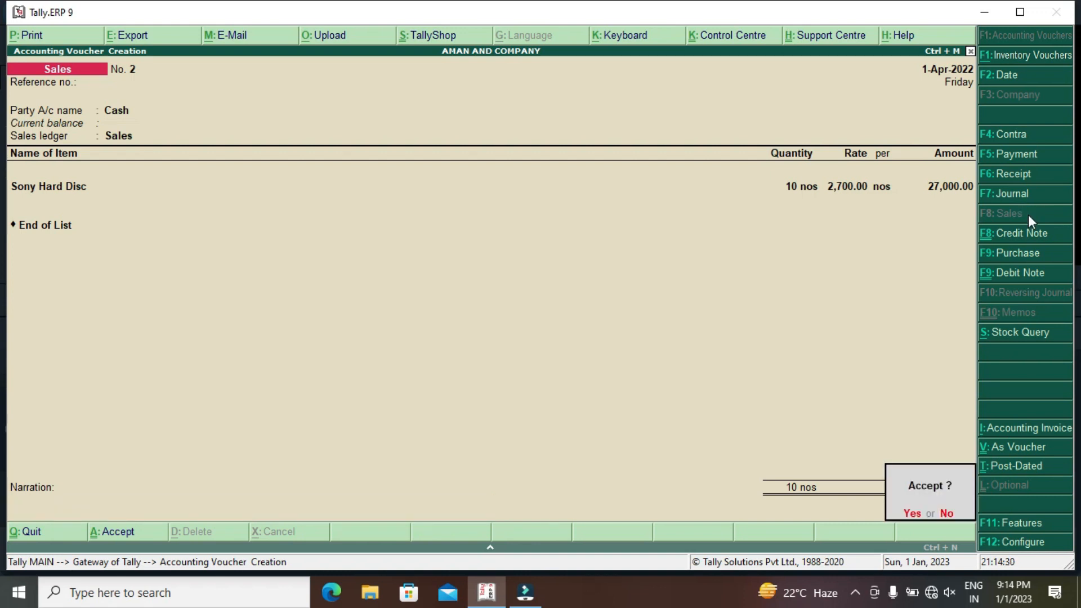
{"action": "key", "text": "Return"}
{"action": "key", "text": "Escape"}
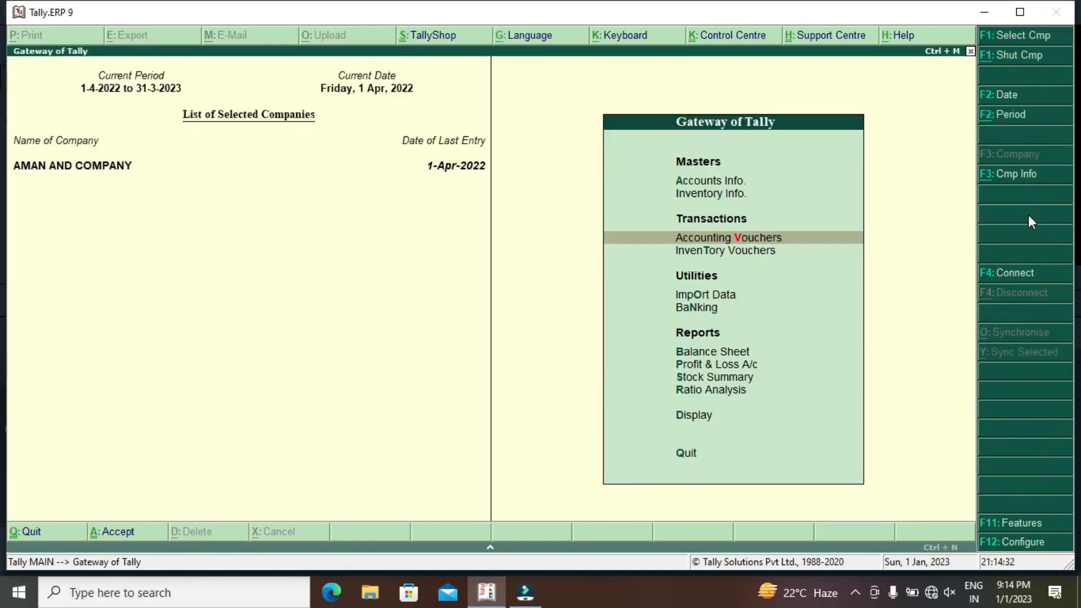
Step: Open the Stock Summary to check the closing balances of the stock items
{"action": "key", "text": "Down"}
{"action": "key", "text": "Down"}
{"action": "key", "text": "Down"}
{"action": "key", "text": "Down"}
{"action": "key", "text": "Down"}
{"action": "key", "text": "Down"}
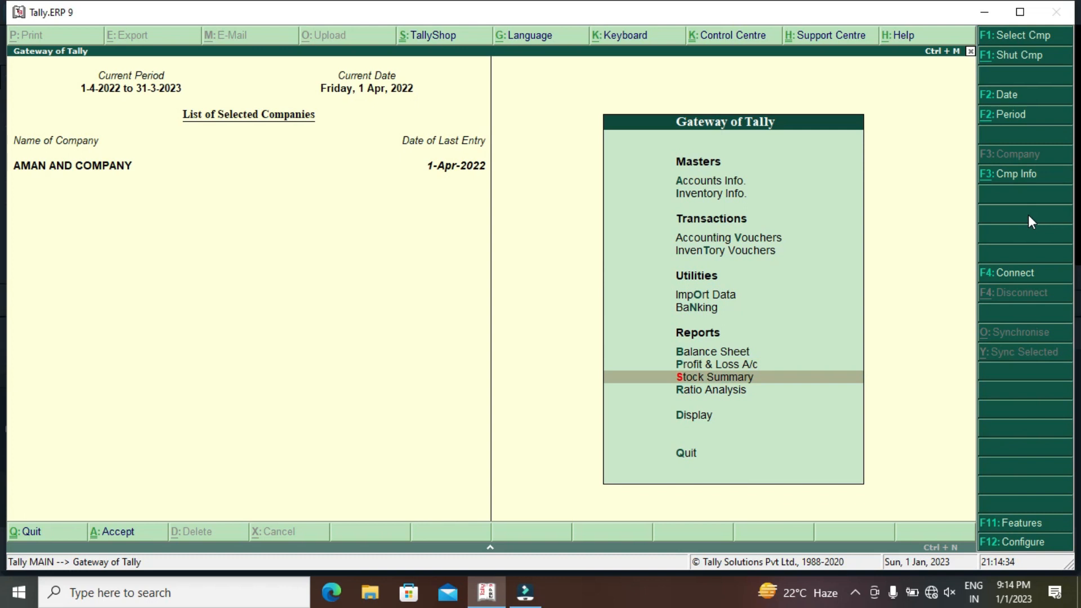
{"action": "key", "text": "Return"}
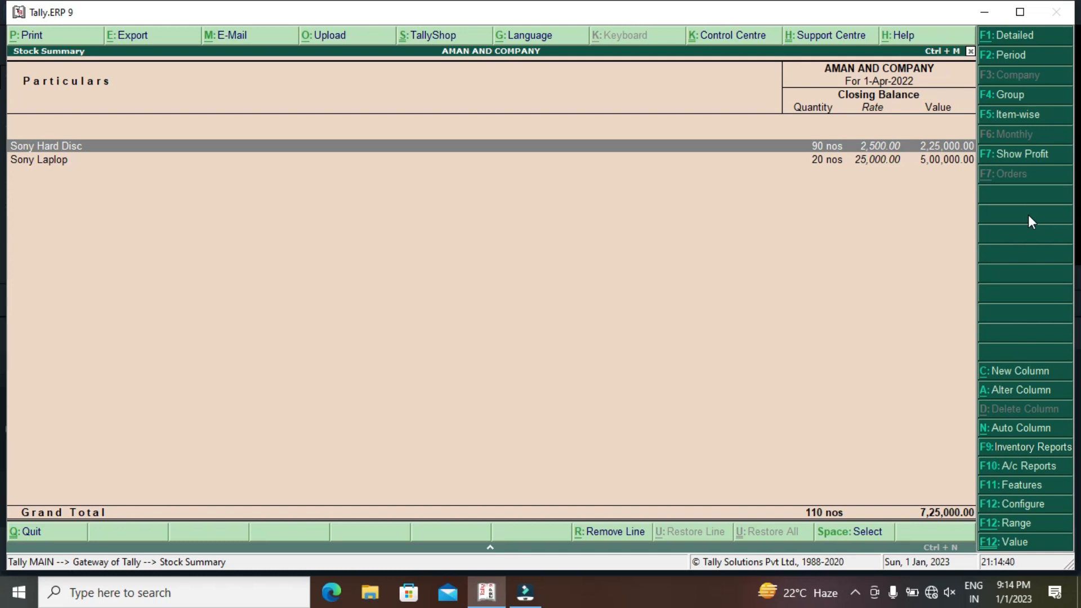
Step: Leave the Stock Summary and open the Statements of Inventory among the display reports
{"action": "key", "text": "Escape"}
{"action": "key", "text": "Down"}
{"action": "key", "text": "Down"}
{"action": "key", "text": "Return"}
{"action": "key", "text": "Down"}
{"action": "key", "text": "Down"}
{"action": "key", "text": "Down"}
{"action": "key", "text": "Down"}
{"action": "key", "text": "Down"}
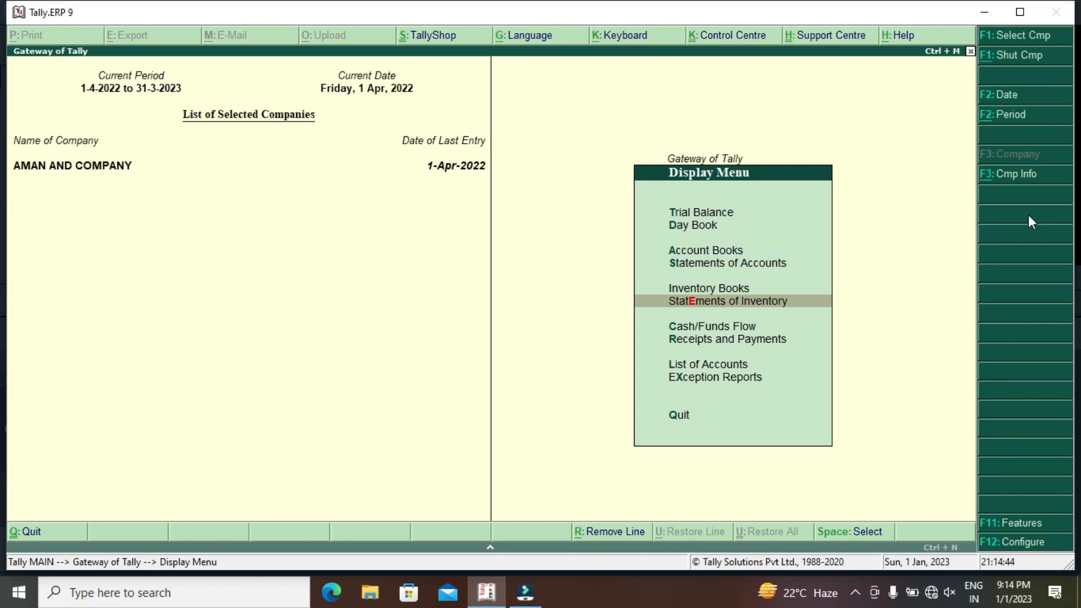
{"action": "key", "text": "Return"}
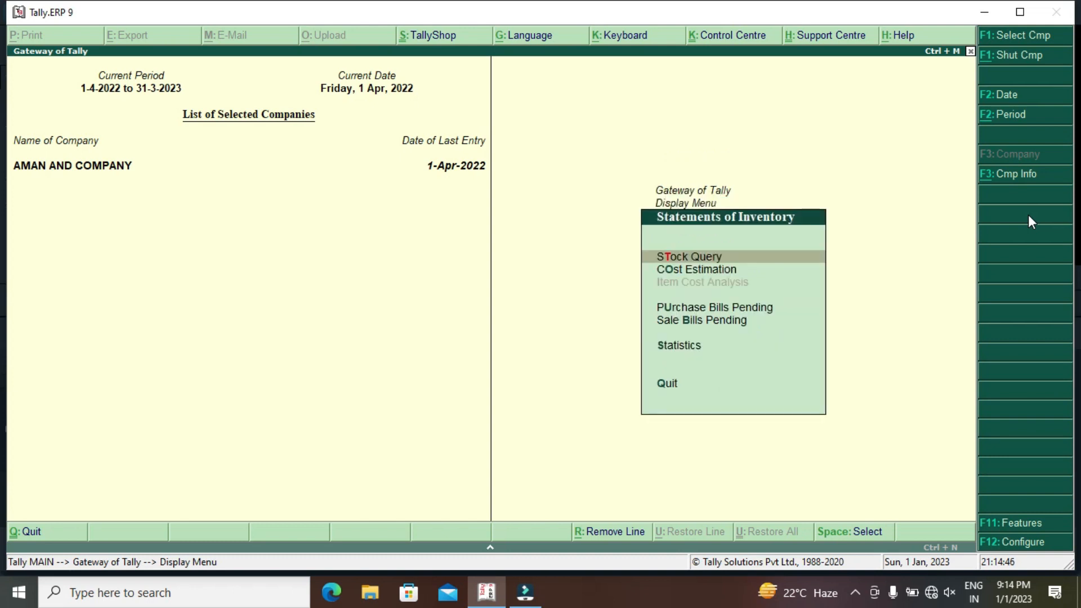
Step: Open the Sale Bills Pending report to check for bills made without delivery, and return to the Gateway of Tally
{"action": "key", "text": "Down"}
{"action": "key", "text": "Down"}
{"action": "key", "text": "Down"}
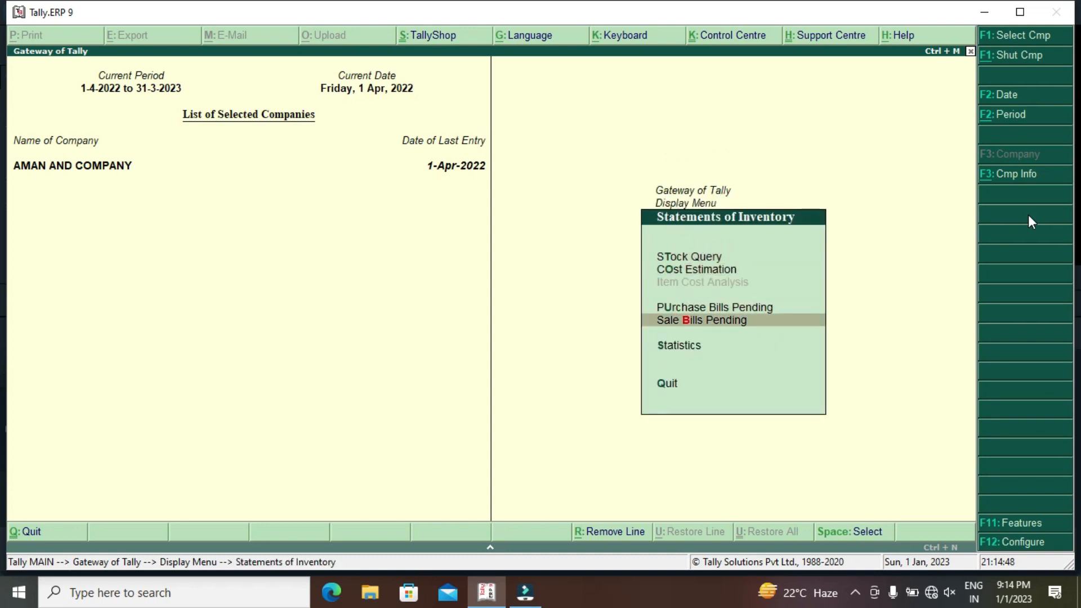
{"action": "key", "text": "Return"}
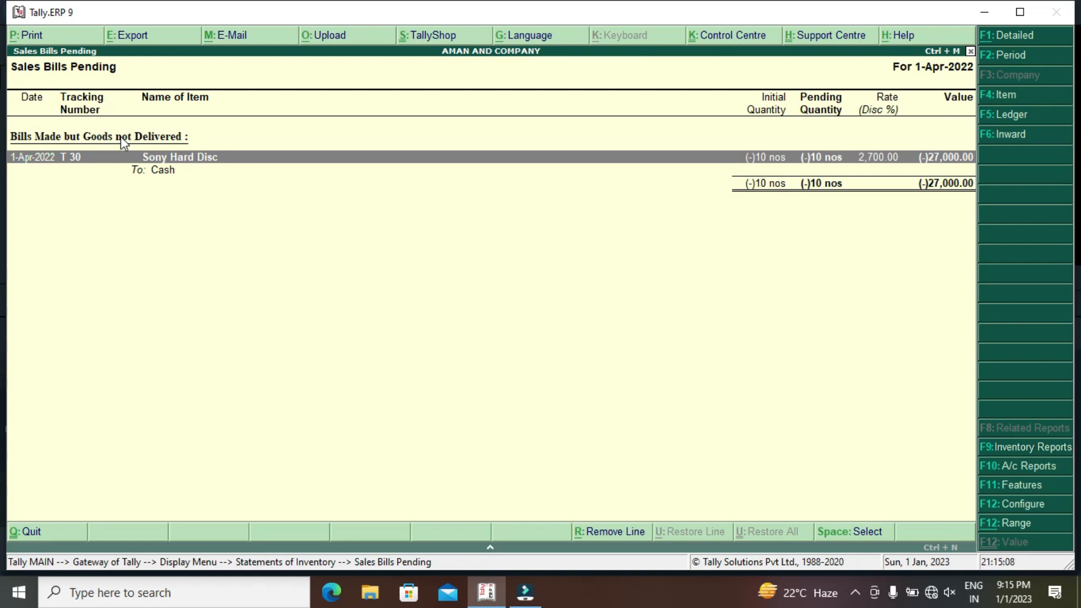
{"action": "key", "text": "Escape"}
{"action": "key", "text": "Escape"}
{"action": "key", "text": "Escape"}
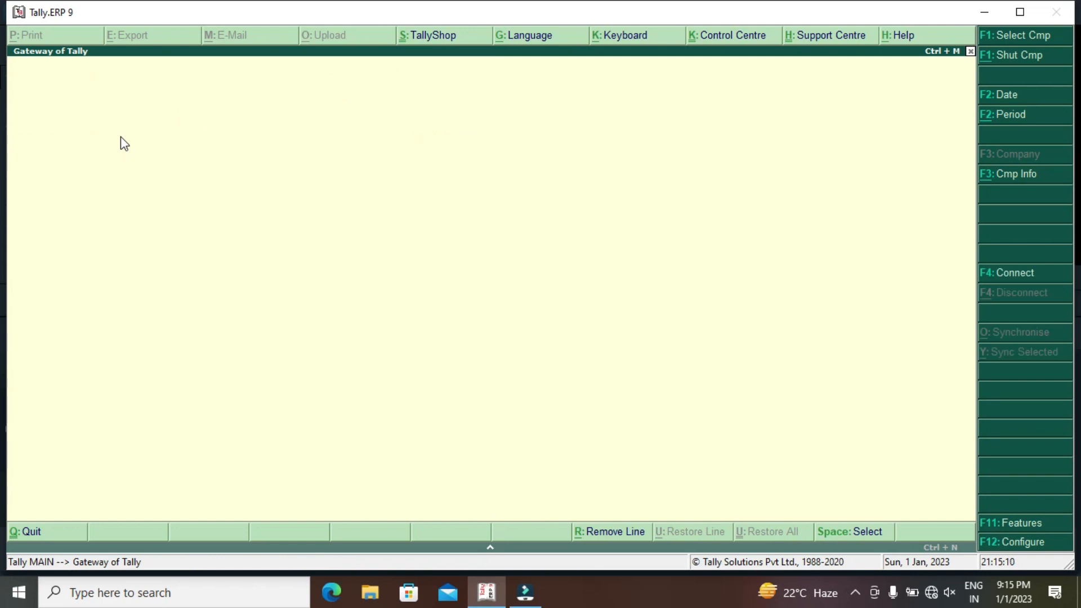
Step: Start a new Delivery Note inventory voucher with the reference number left blank
{"action": "key", "text": "Down"}
{"action": "key", "text": "Down"}
{"action": "key", "text": "Down"}
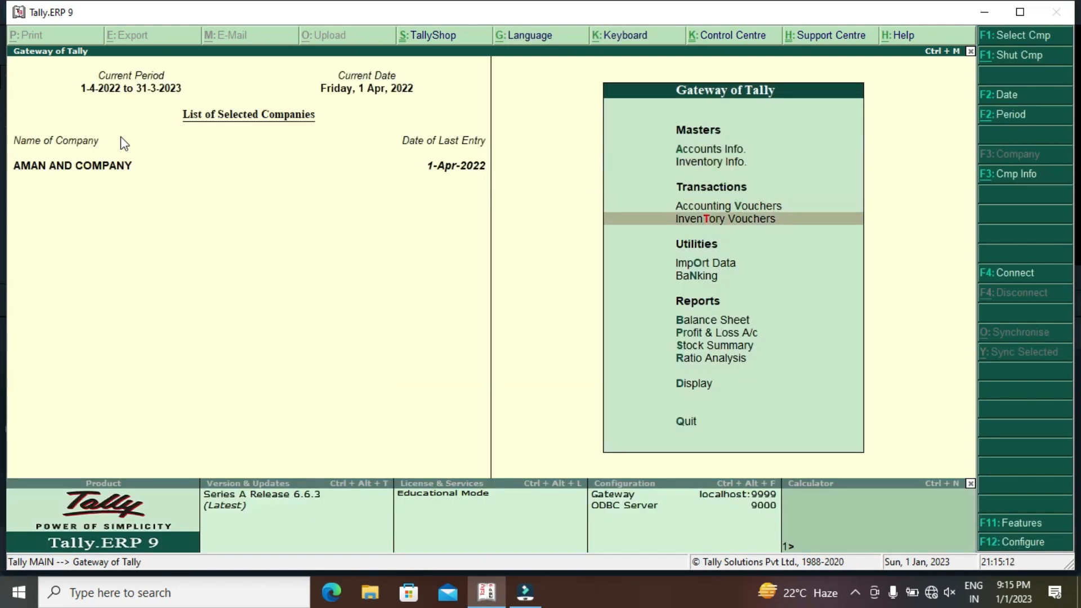
{"action": "key", "text": "Return"}
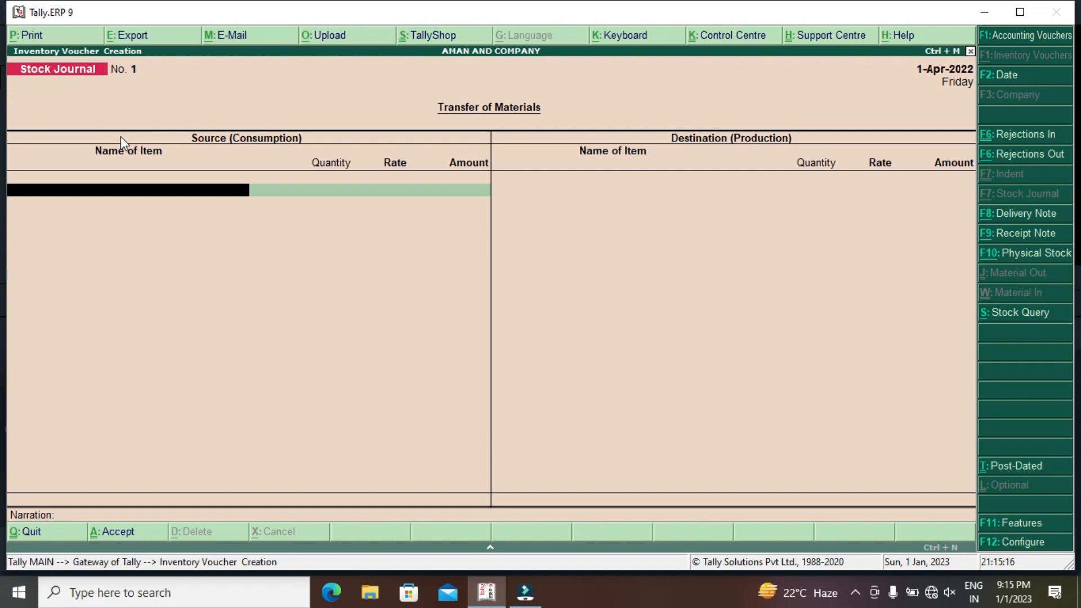
{"action": "left_click", "coordinate": [1016, 217]}
{"action": "key", "text": "Return"}
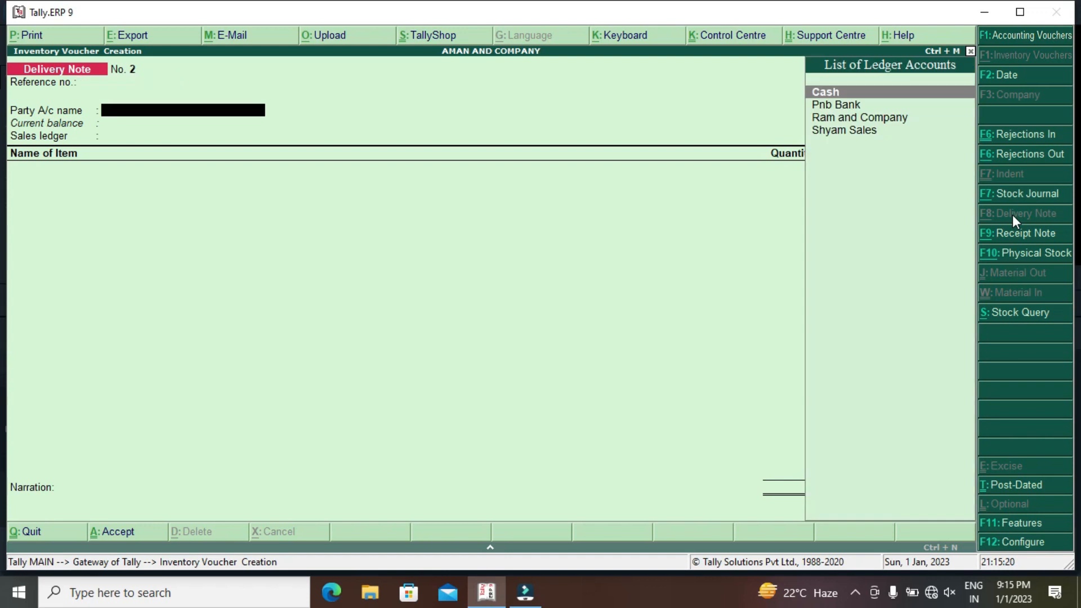
Step: Set Shyam Sales as the delivery note's party, accept the party details unchanged and use the Sales ledger
{"action": "key", "text": "Down"}
{"action": "key", "text": "Down"}
{"action": "key", "text": "Down"}
{"action": "key", "text": "Return"}
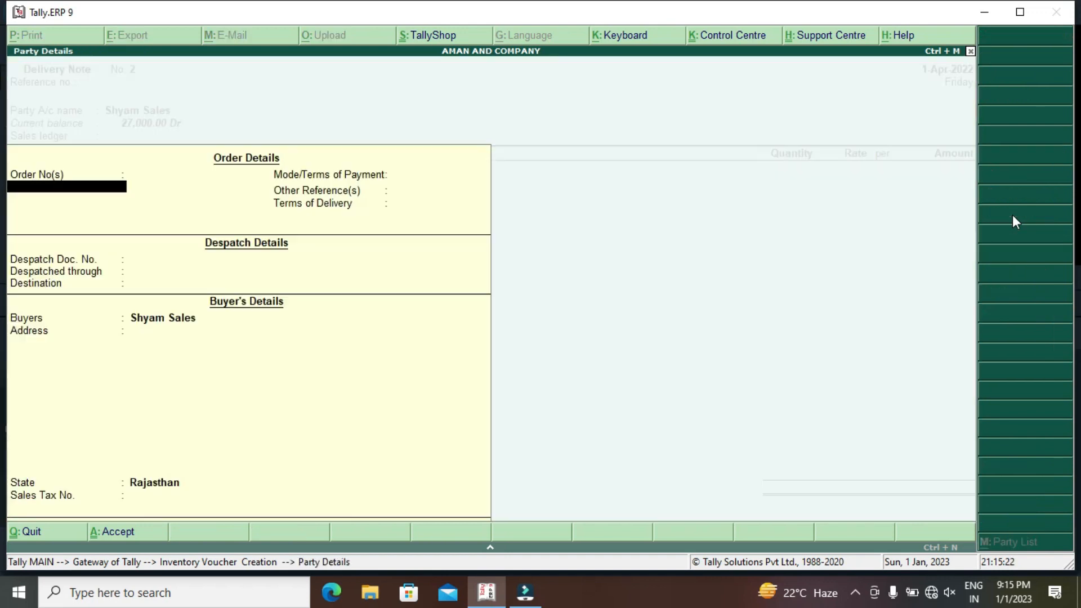
{"action": "key", "text": "Return"}
{"action": "key", "text": "Return"}
{"action": "key", "text": "Return"}
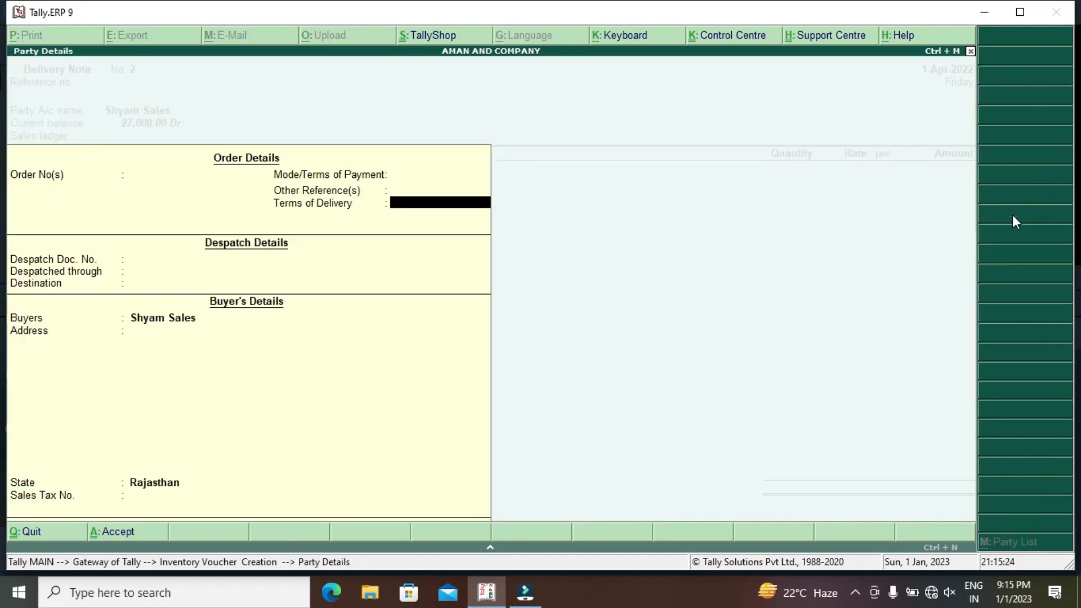
{"action": "key", "text": "ctrl+a"}
{"action": "key", "text": "Return"}
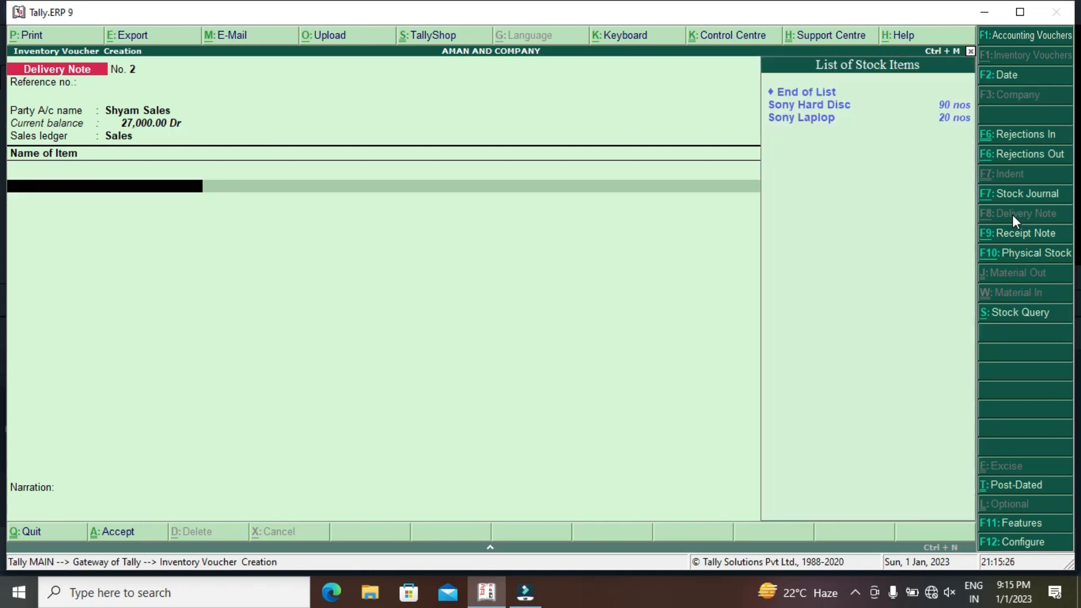
{"action": "key", "text": "Down"}
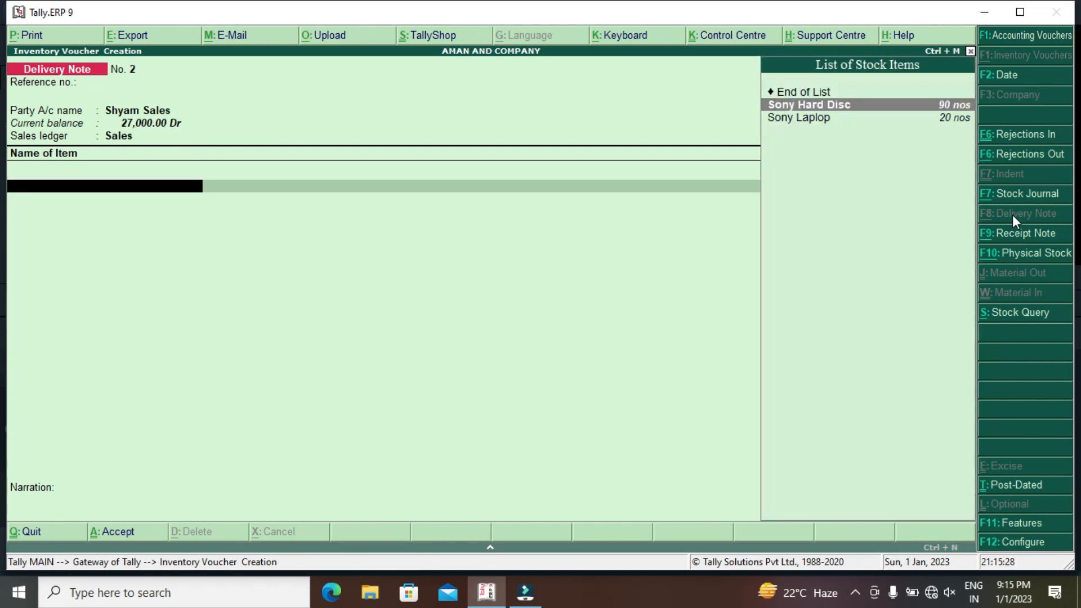
{"action": "key", "text": "Return"}
{"action": "key", "text": "BackSpace"}
{"action": "key", "text": "Escape"}
{"action": "key", "text": "Return"}
{"action": "key", "text": "Return"}
{"action": "key", "text": "Up"}
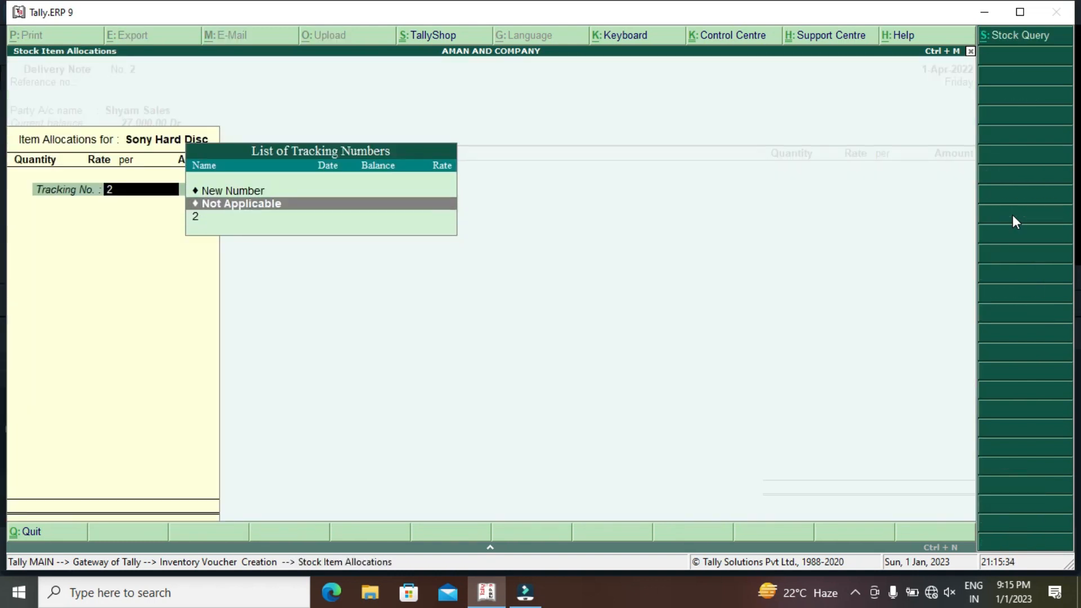
{"action": "key", "text": "Up"}
{"action": "key", "text": "BackSpace"}
{"action": "key", "text": "Return"}
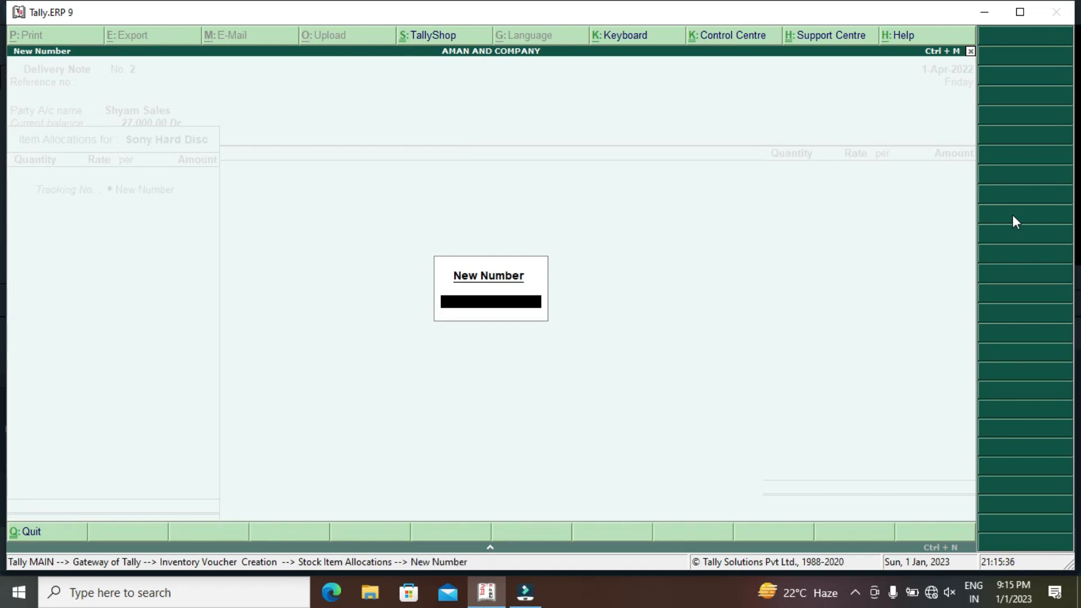
{"action": "key", "text": "Escape"}
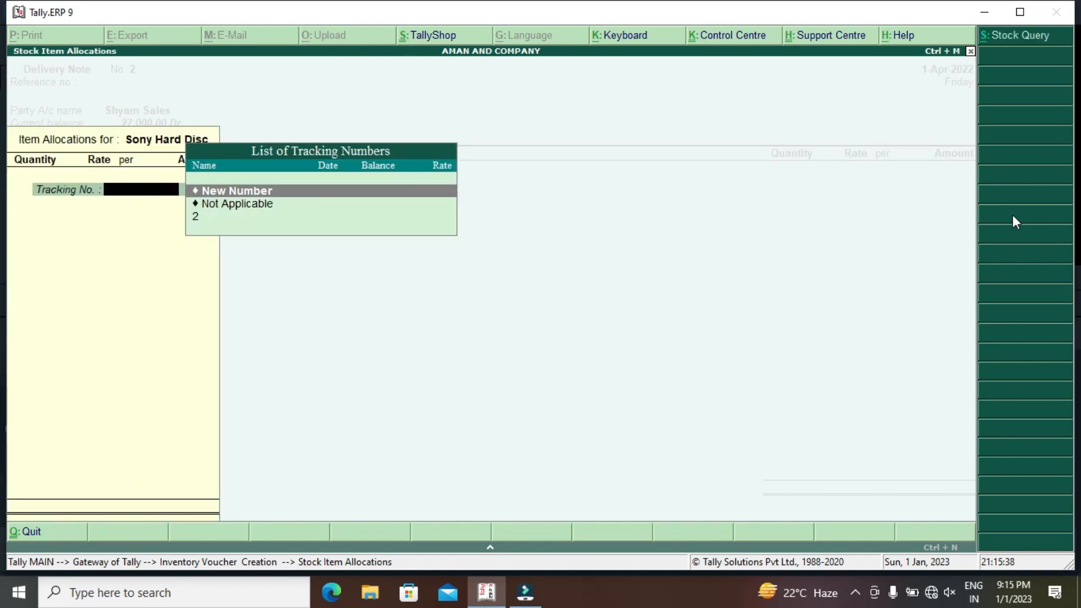
{"action": "key", "text": "Escape"}
{"action": "key", "text": "y"}
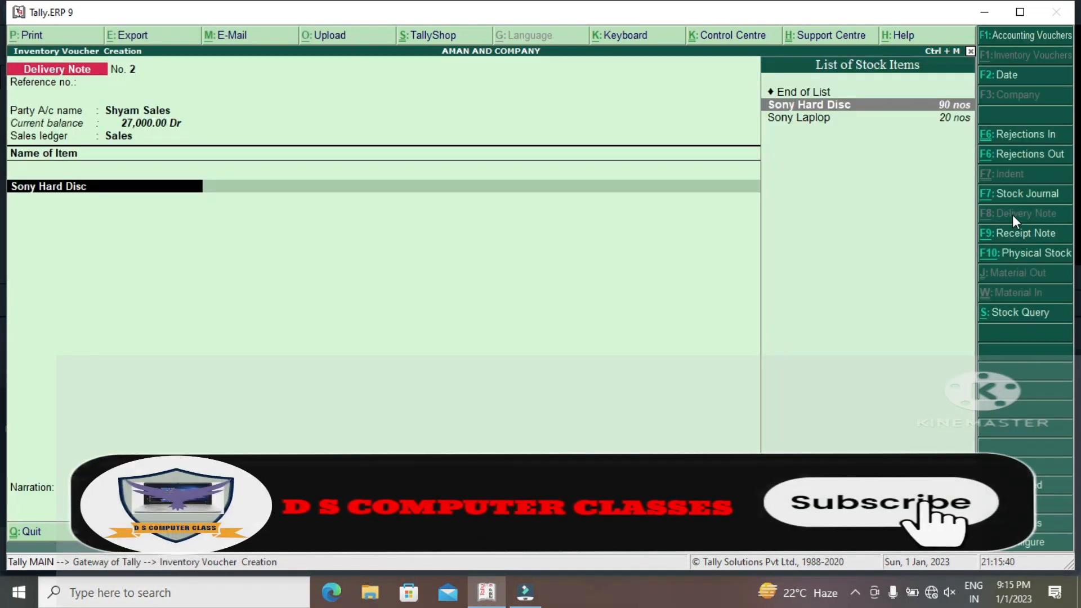
{"action": "key", "text": "Down"}
{"action": "key", "text": "Return"}
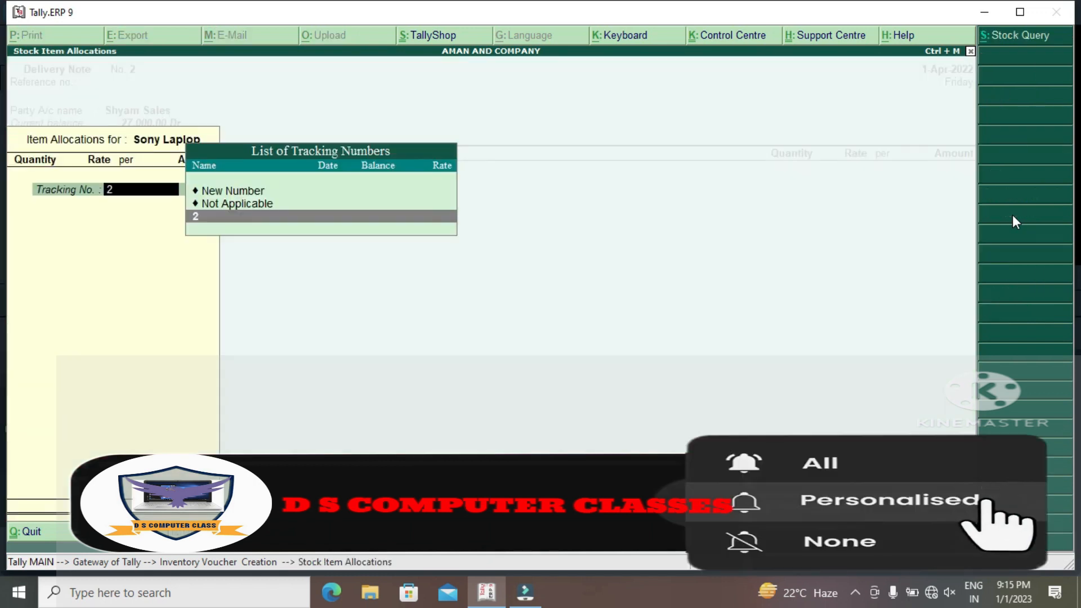
{"action": "key", "text": "Escape"}
Step: Add Sony Hard Disc to the delivery note and assign it the new tracking number T30
{"action": "key", "text": "Up"}
{"action": "key", "text": "Return"}
{"action": "key", "text": "Up"}
{"action": "key", "text": "Up"}
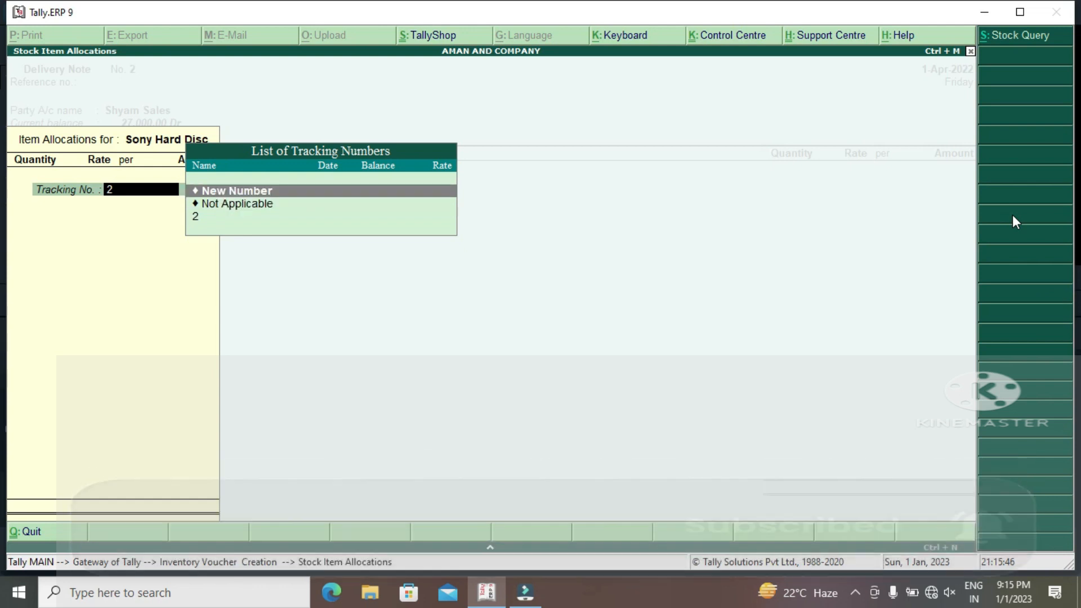
{"action": "key", "text": "Return"}
{"action": "type", "text": "T30"}
{"action": "key", "text": "Return"}
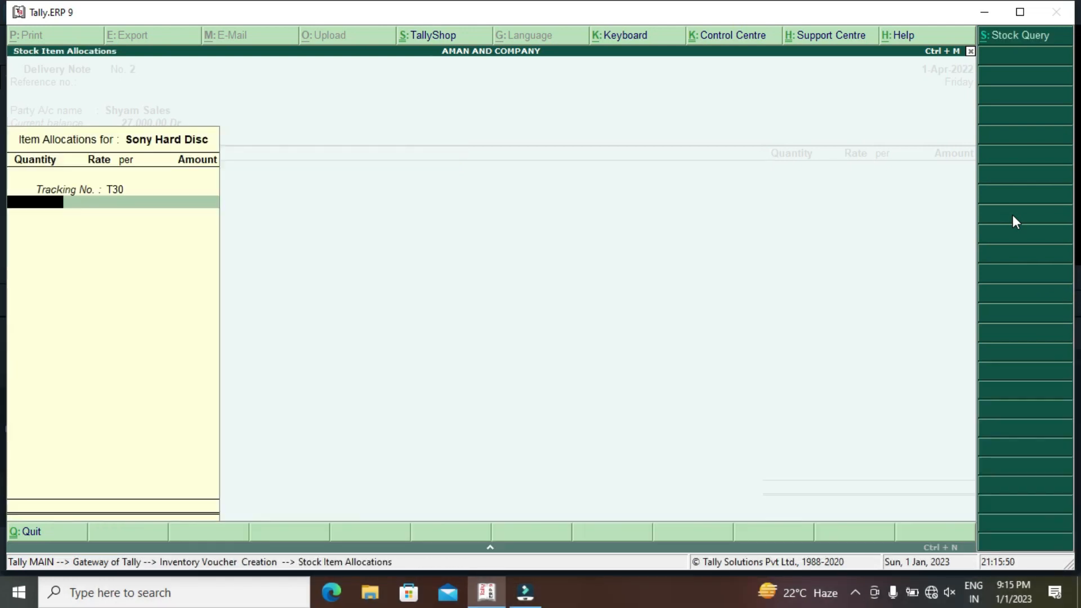
Step: Allocate 10 nos of Sony Hard Disc at a rate of 2,700.00 under T30
{"action": "type", "text": "10"}
{"action": "key", "text": "Return"}
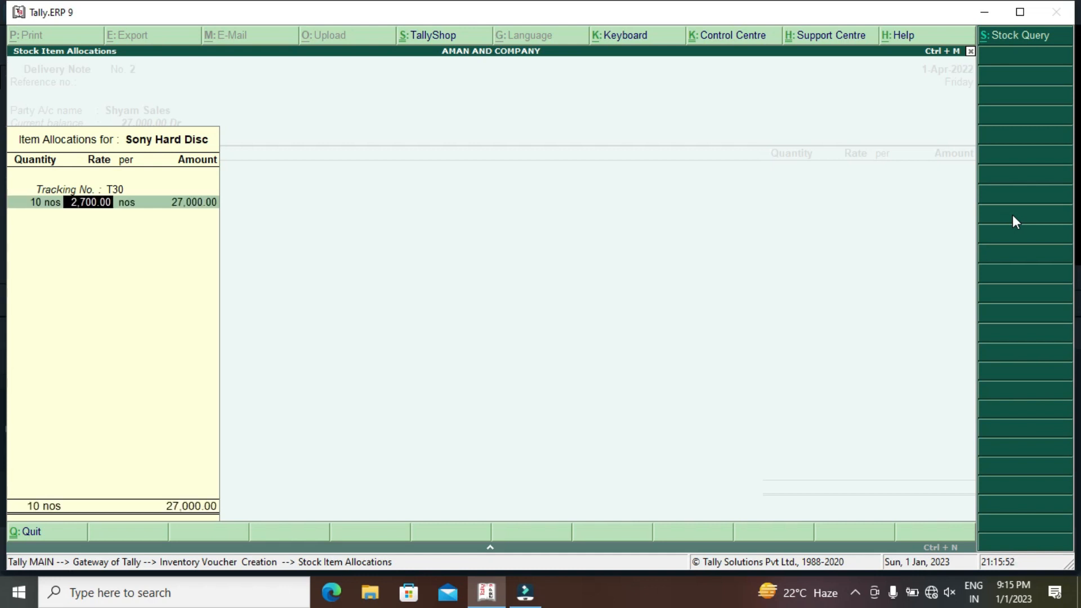
{"action": "key", "text": "Return"}
{"action": "key", "text": "Return"}
{"action": "key", "text": "Return"}
{"action": "key", "text": "Return"}
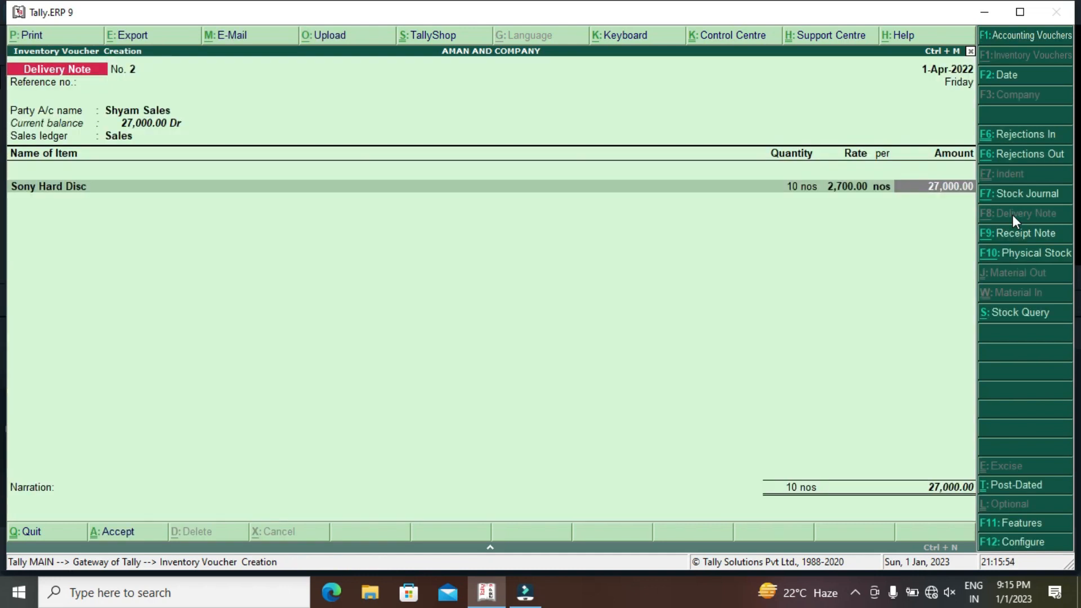
Step: End the item list, save the Shyam Sales delivery note without a narration and exit voucher entry
{"action": "key", "text": "Return"}
{"action": "key", "text": "Return"}
{"action": "key", "text": "Return"}
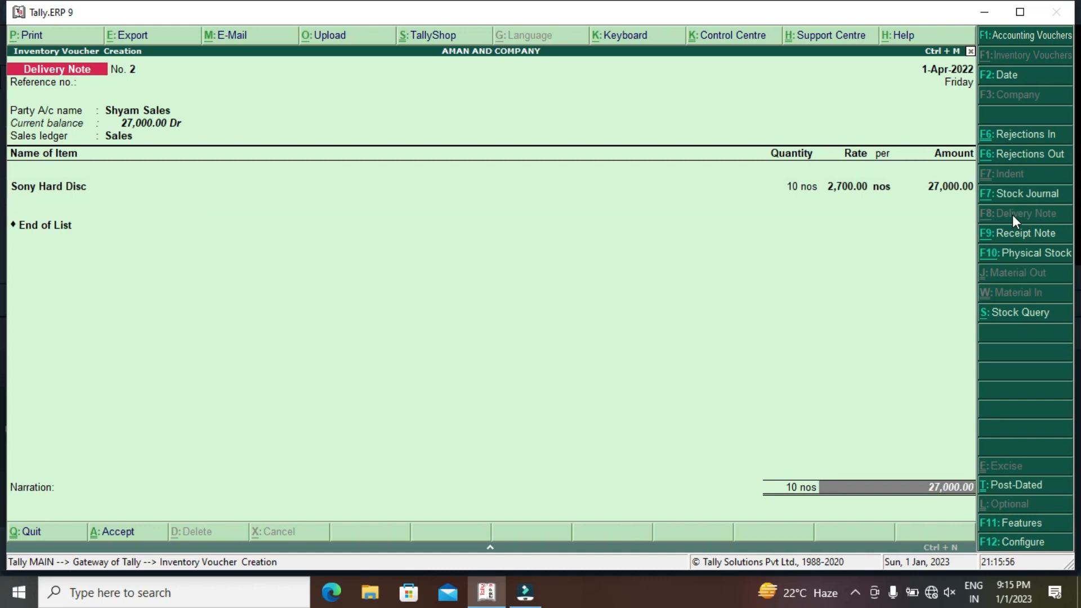
{"action": "key", "text": "Return"}
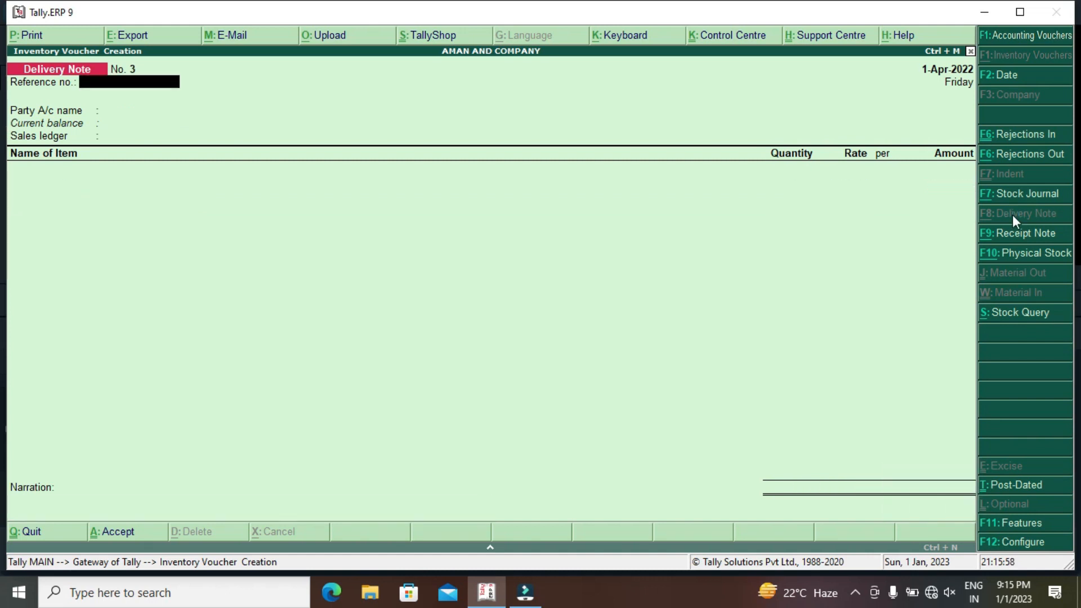
{"action": "key", "text": "Escape"}
{"action": "key", "text": "Up"}
{"action": "key", "text": "Return"}
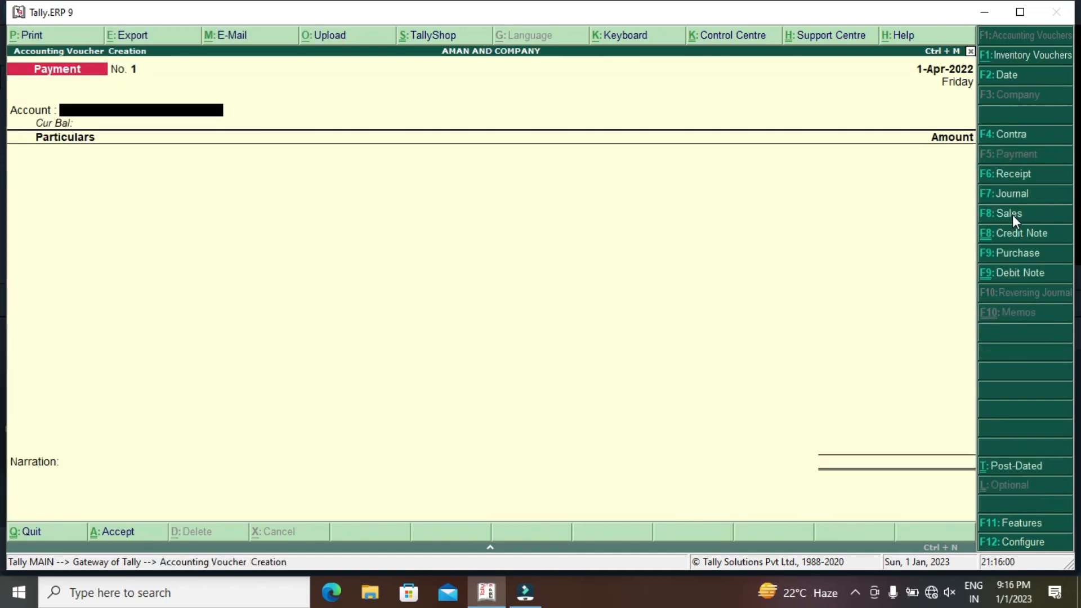
{"action": "key", "text": "Escape"}
Step: Go to the reports in the Gateway of Tally
{"action": "key", "text": "Down"}
{"action": "key", "text": "Down"}
{"action": "key", "text": "Down"}
{"action": "key", "text": "Down"}
{"action": "key", "text": "Down"}
{"action": "key", "text": "Down"}
{"action": "key", "text": "Down"}
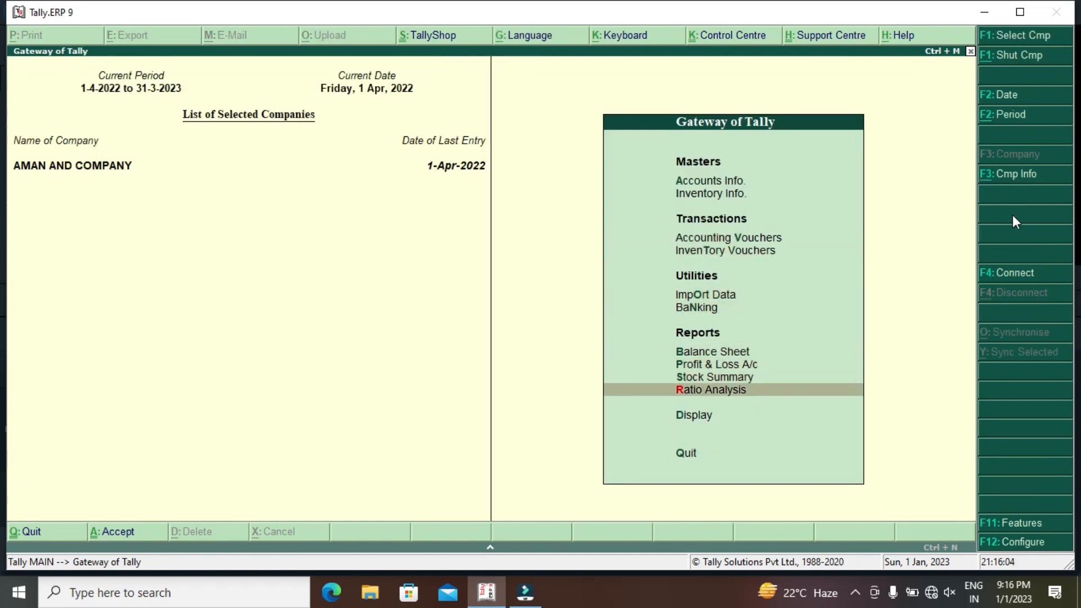